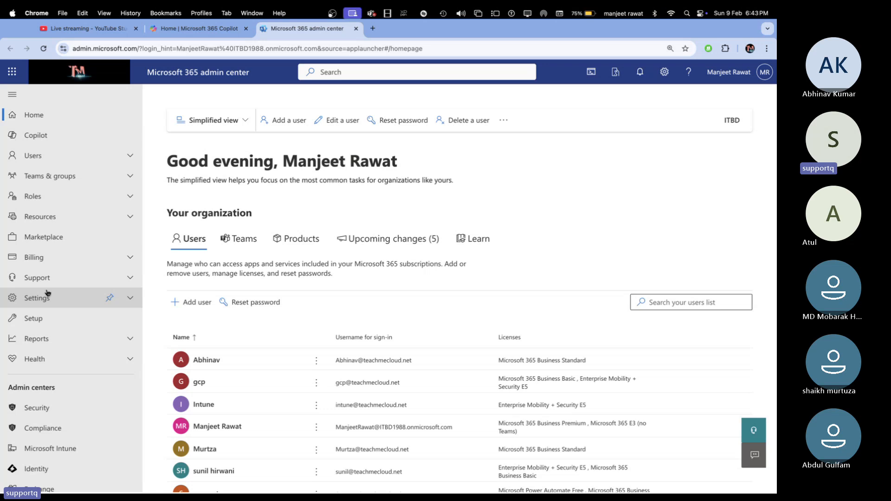
Open the Entra admin center, dismiss the failed sign-in page, and reach the ITBD tenant's Users section.
left_click(44, 360)
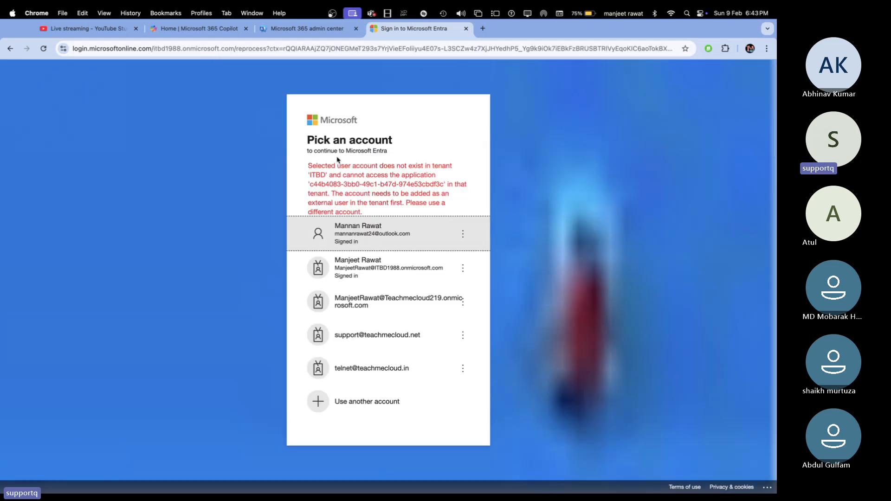
left_click(466, 28)
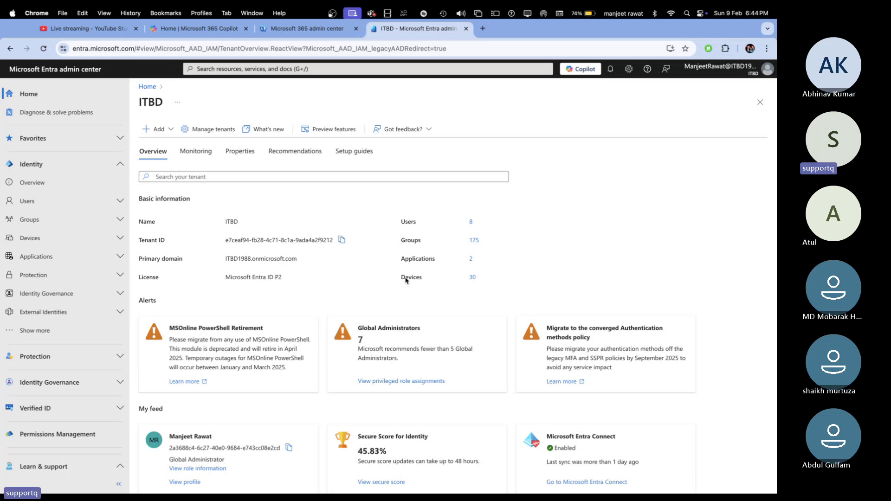
left_click(26, 203)
Show the All users list, then bring the OneNote notes page to the front.
left_click(55, 225)
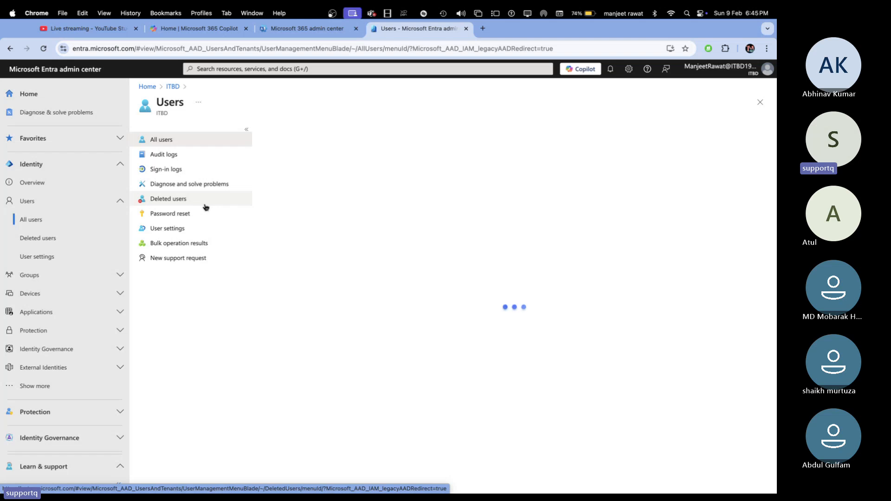
key("ctrl+Right")
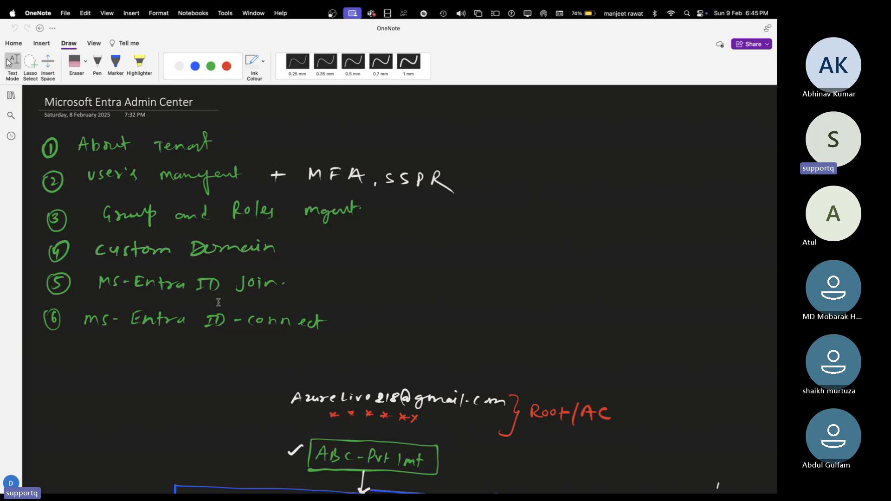
Underline user's, MFA, Group, Roles and custom Domain in thin blue ink.
left_click(195, 66)
left_click_drag(110, 184, 147, 184)
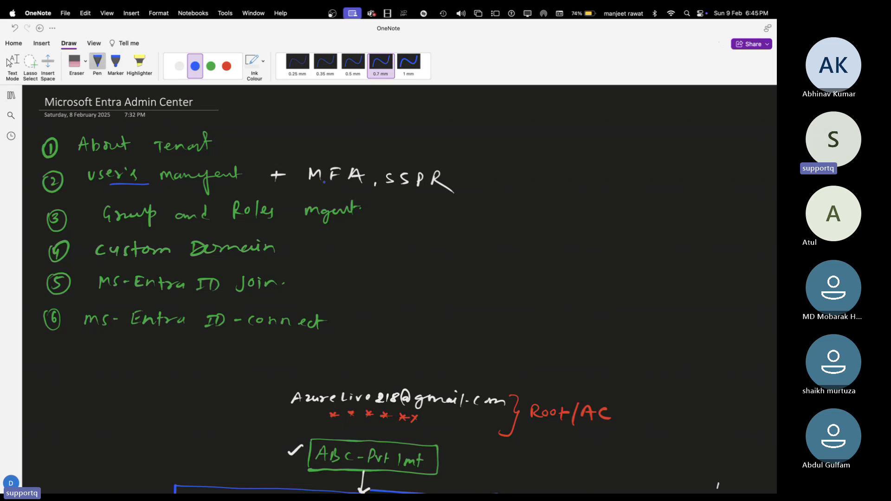
left_click_drag(321, 186, 435, 193)
left_click_drag(146, 230, 167, 229)
left_click_drag(262, 228, 290, 228)
left_click_drag(161, 261, 199, 263)
Stop inking and return to the Entra Users page in the browser, selecting its address.
key("Escape")
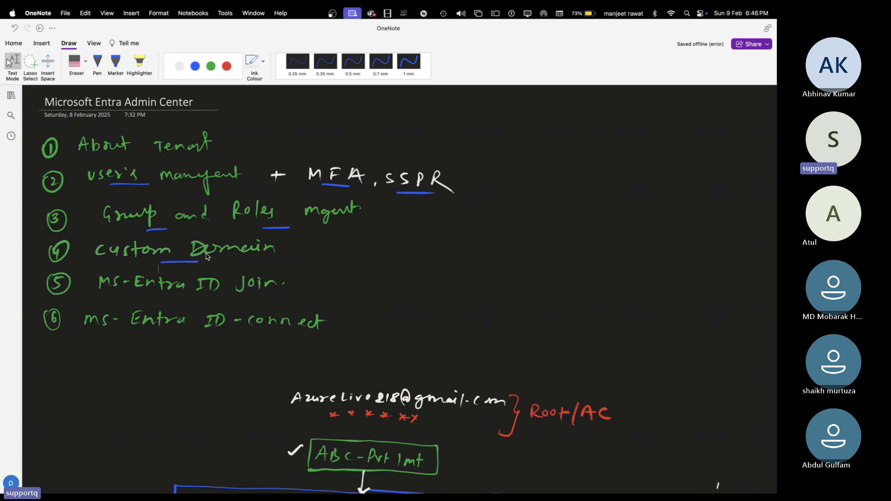
key("ctrl+Left")
left_click(207, 51)
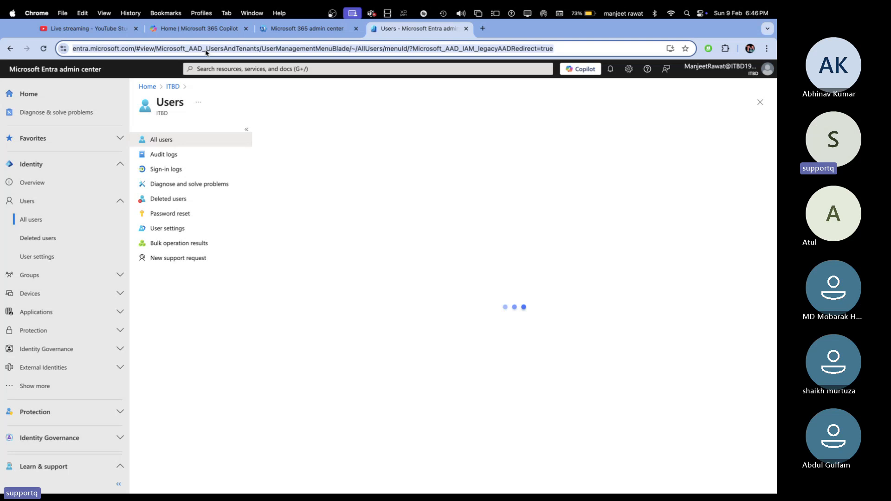
Reload the All users page until all 8 tenant users are listed.
key("Return")
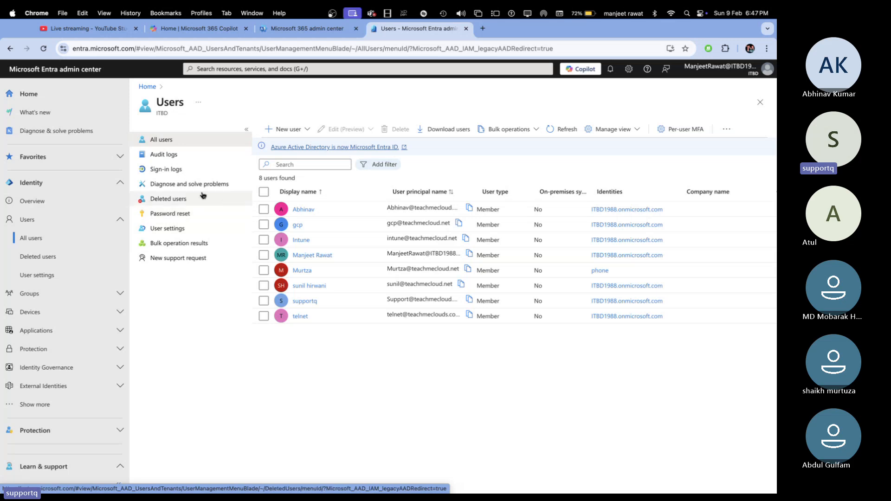
Show the Sign-in logs listing the last 7 days of interactive user sign-ins.
left_click(177, 172)
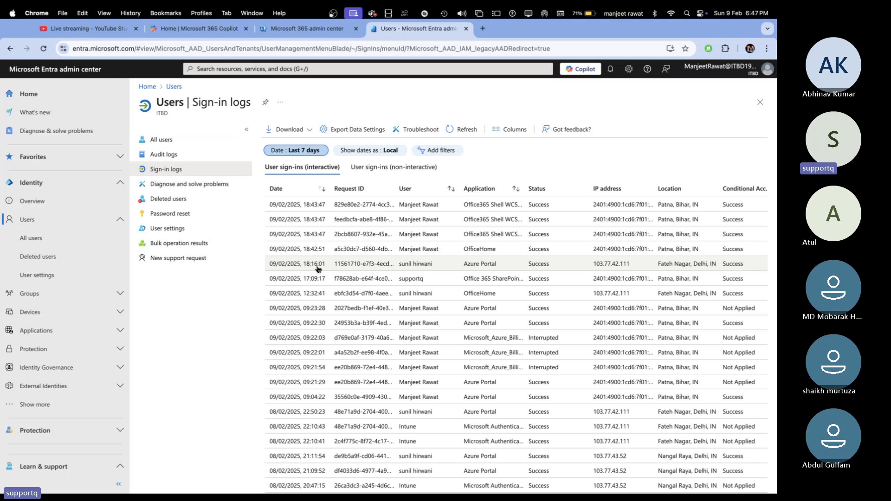
View an Azure Portal sign-in's Activity Details, then close the pane.
left_click(483, 264)
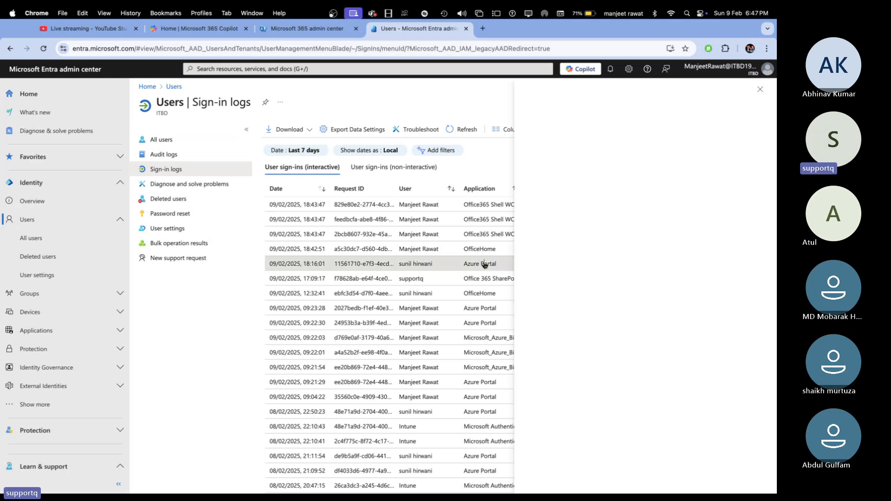
left_click(760, 89)
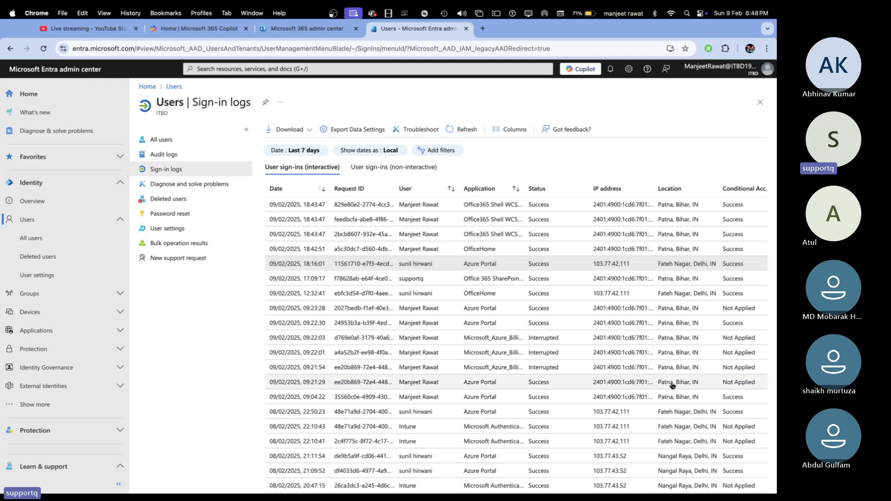
Scroll through the last-7-days interactive sign-ins to review Success and Interrupted entries.
scroll(672, 386, "down", 3)
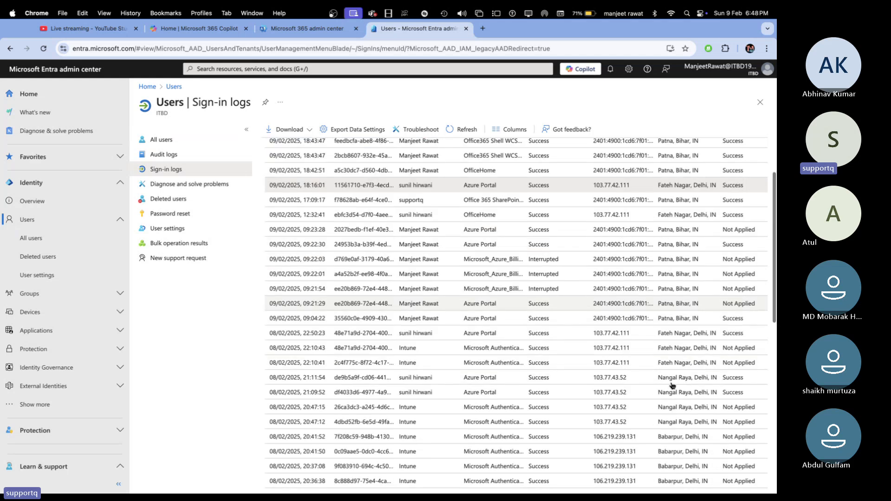
scroll(672, 385, "down", 10)
scroll(672, 386, "down", 3)
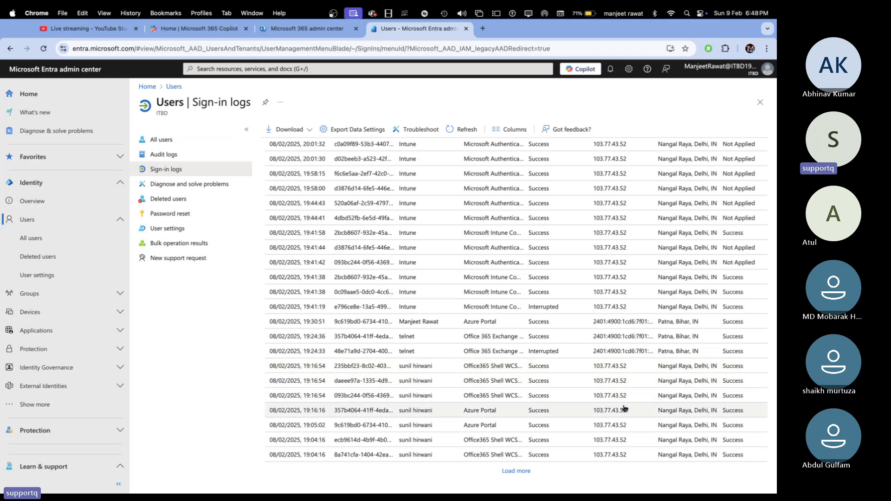
scroll(625, 408, "up", 5)
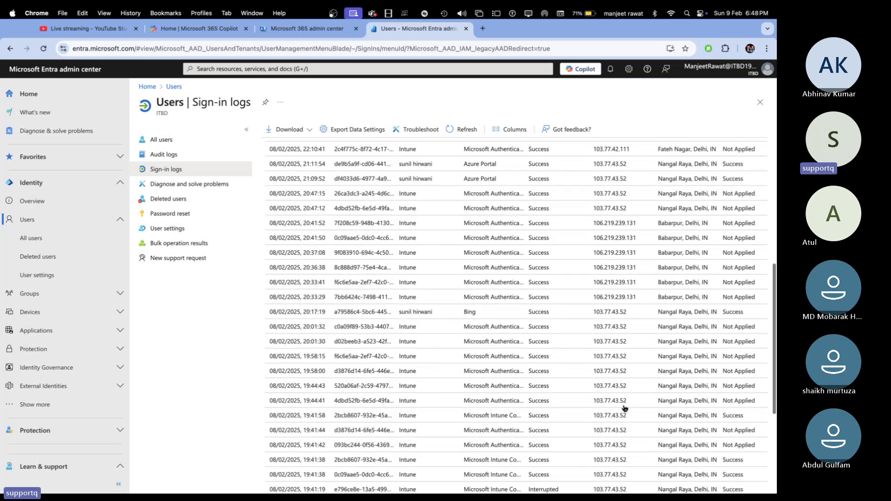
scroll(624, 408, "up", 8)
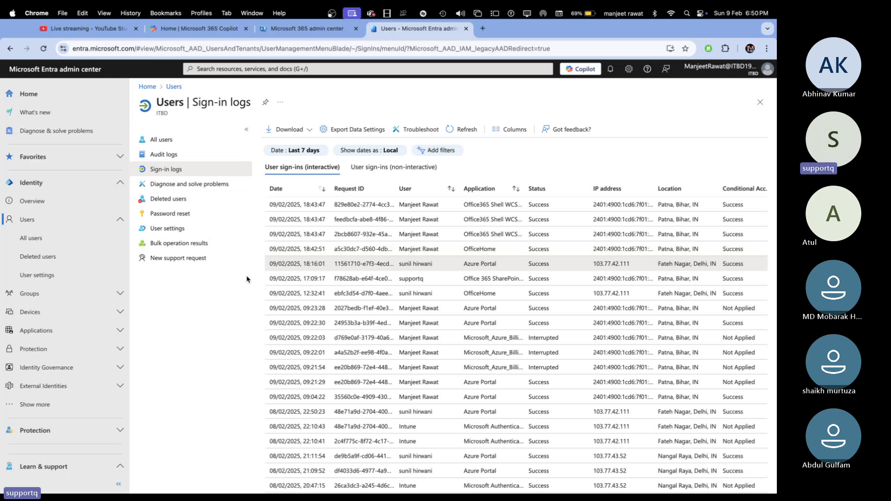
Return to All users and expand New user to show Create new user and Invite external user.
left_click(185, 147)
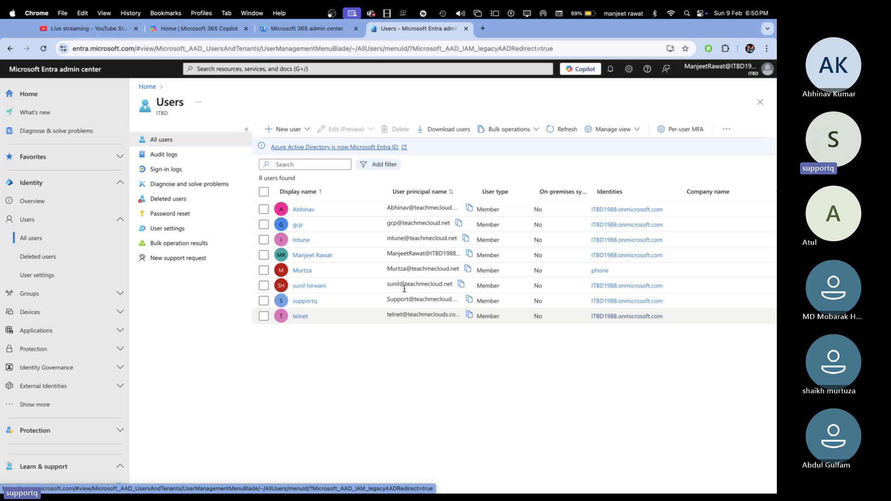
left_click(292, 129)
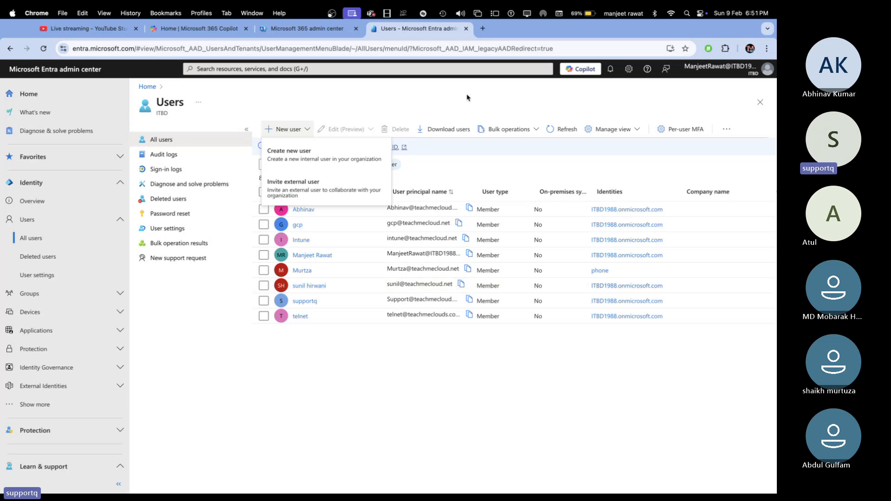
Switch to OneNote, leave pen mode, and scroll to the page's empty area.
key("ctrl+Right")
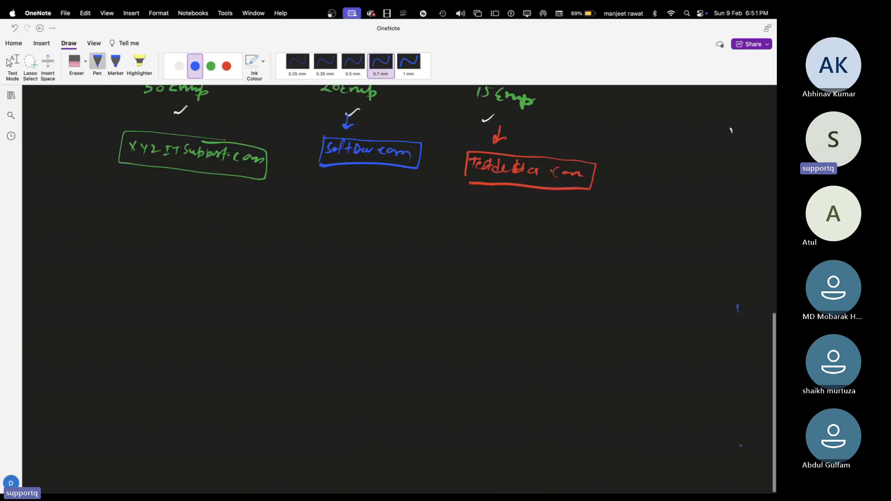
scroll(399, 288, "down", 4)
left_click(11, 63)
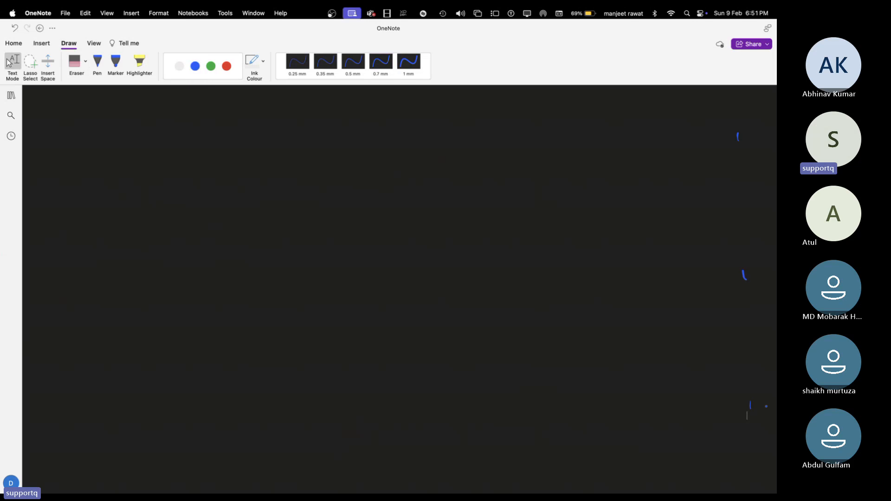
scroll(399, 288, "up", 3)
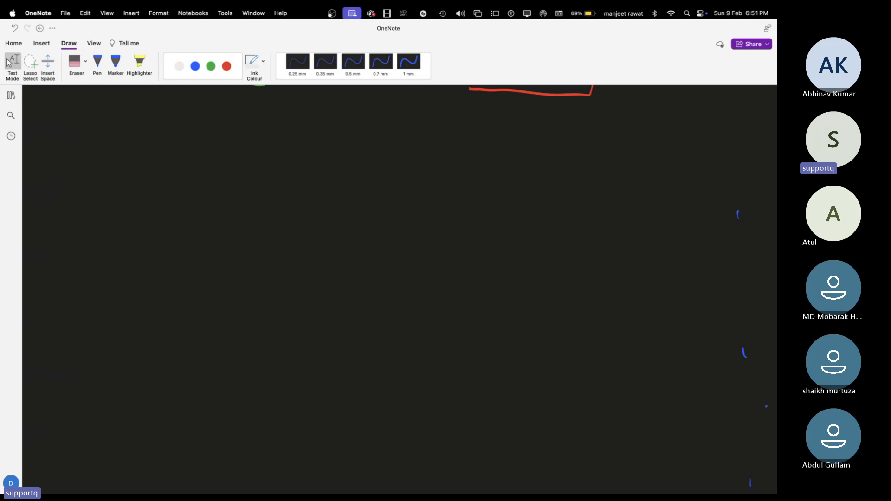
scroll(747, 474, "down", 2)
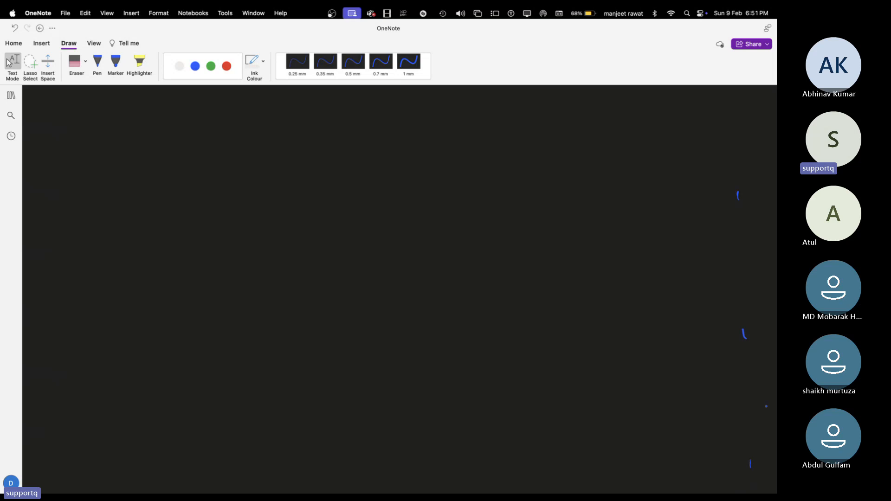
Handwrite 'Guest user' in red ink and draw a box around it.
left_click(97, 62)
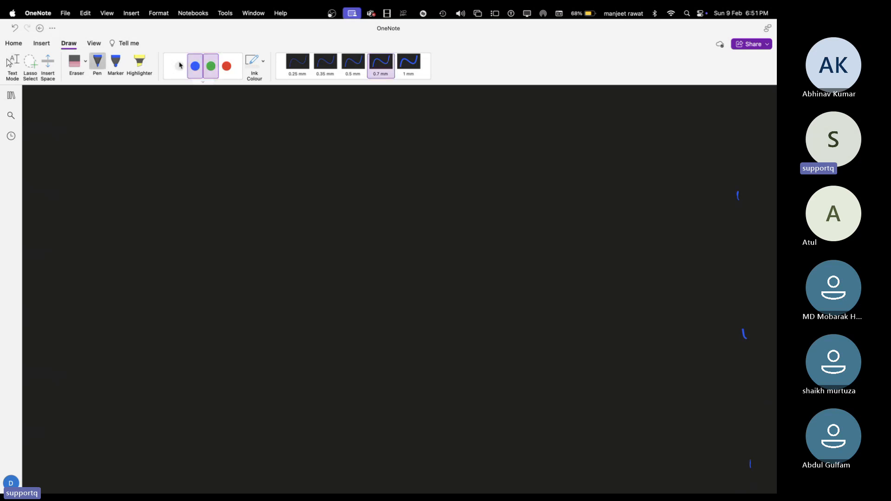
left_click(226, 67)
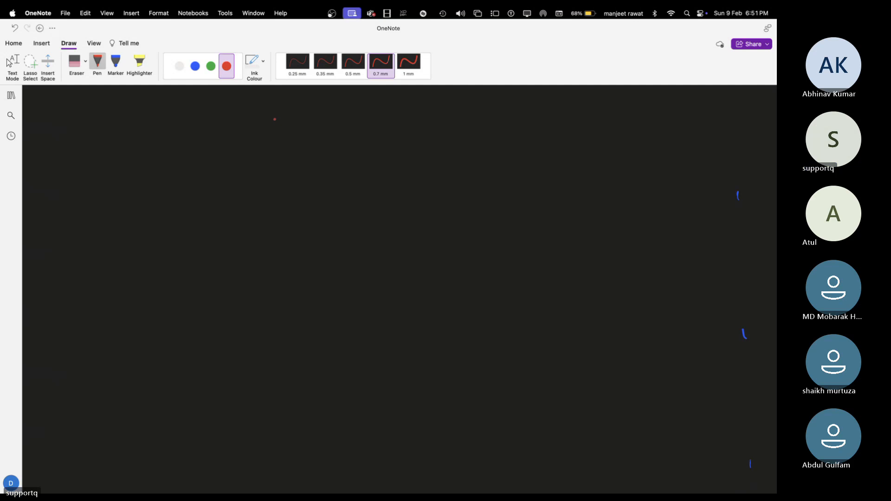
mouse_move(283, 112)
left_mouse_down()
mouse_move(282, 127)
mouse_move(306, 130)
left_mouse_up()
mouse_move(315, 114)
left_mouse_down()
mouse_move(314, 130)
mouse_move(323, 120)
mouse_move(385, 121)
mouse_move(371, 119)
left_mouse_up()
mouse_move(271, 106)
left_mouse_down()
mouse_move(292, 138)
mouse_move(363, 137)
mouse_move(401, 127)
mouse_move(402, 106)
mouse_move(269, 107)
left_mouse_up()
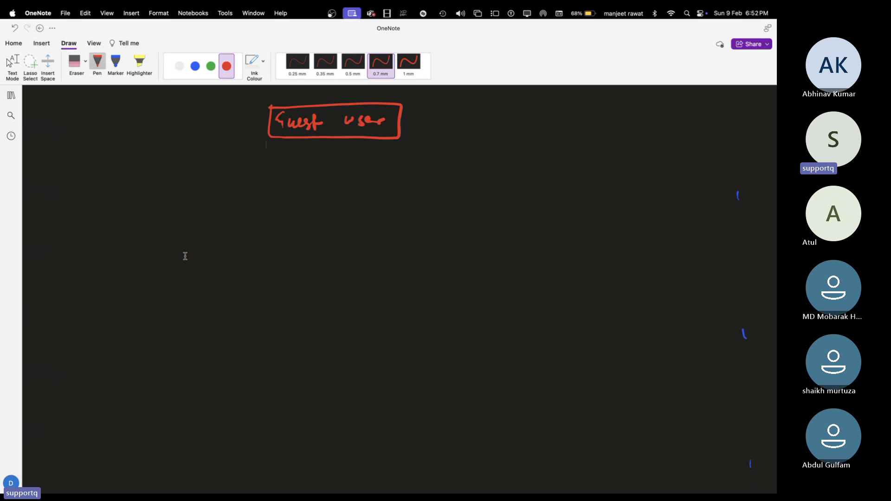
key("Escape")
Draw a white box on the left and label it 'MS-365' in blue ink.
left_click(179, 66)
mouse_move(121, 203)
left_mouse_down()
mouse_move(109, 302)
mouse_move(169, 301)
mouse_move(252, 243)
mouse_move(261, 218)
mouse_move(222, 188)
mouse_move(122, 194)
mouse_move(120, 219)
left_mouse_up()
left_click(195, 66)
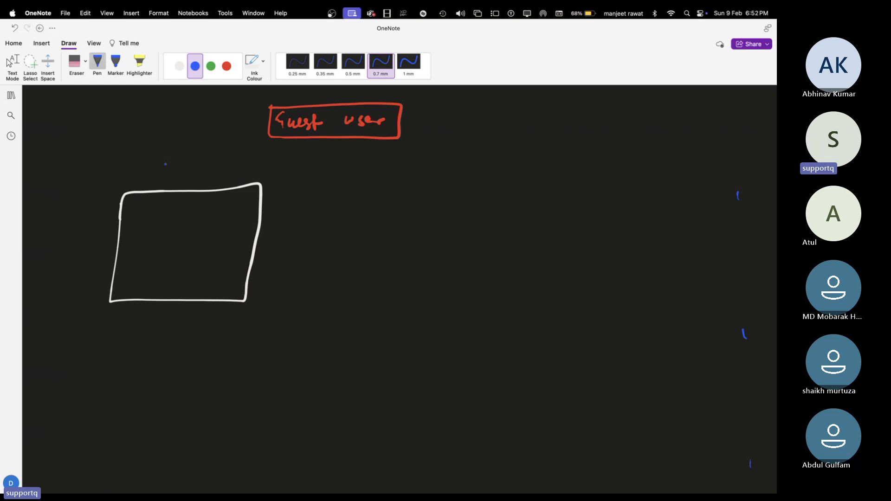
mouse_move(139, 182)
left_mouse_down()
mouse_move(144, 173)
mouse_move(154, 182)
left_mouse_up()
left_click_drag(164, 178, 191, 180)
left_click_drag(194, 173, 189, 183)
Handwrite the external Gmail address in green ink to the right of the box.
left_click(211, 66)
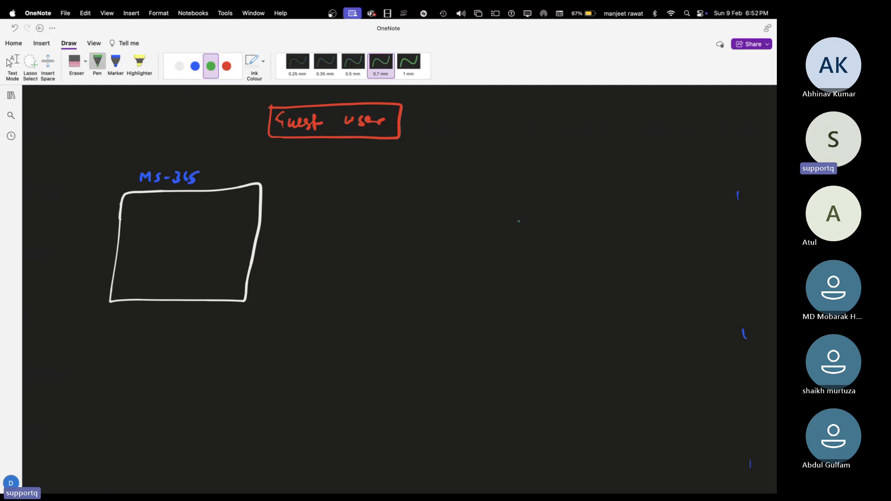
mouse_move(515, 228)
left_mouse_down()
mouse_move(520, 241)
mouse_move(559, 242)
left_mouse_up()
mouse_move(563, 235)
left_mouse_down()
mouse_move(564, 243)
mouse_move(577, 234)
mouse_move(601, 243)
left_mouse_up()
left_click(579, 237)
left_click(604, 238)
left_click_drag(604, 232, 604, 244)
mouse_move(611, 233)
left_mouse_down()
mouse_move(632, 245)
mouse_move(685, 234)
mouse_move(690, 246)
mouse_move(711, 244)
left_mouse_up()
left_click(641, 239)
left_click(696, 240)
left_click(705, 236)
left_click_drag(717, 237, 735, 243)
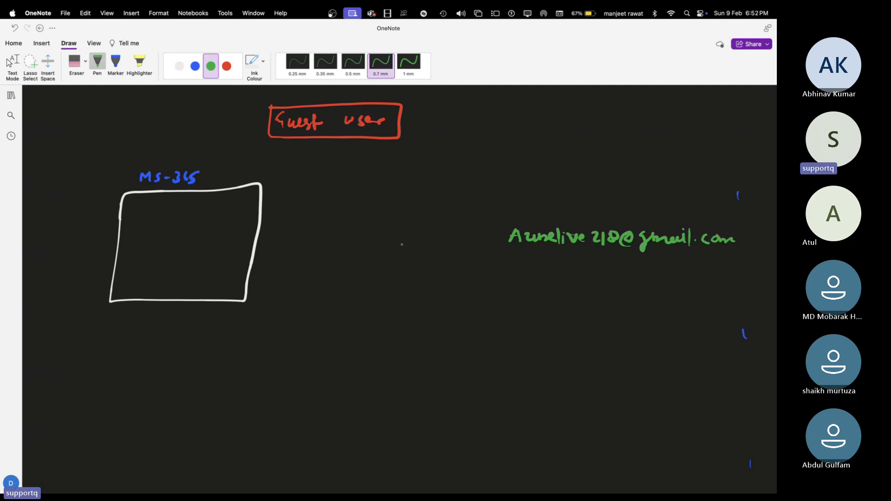
Handwrite 'Guest user' in red ink inside the white MS-365 box, with an arrow to the address.
left_click(227, 66)
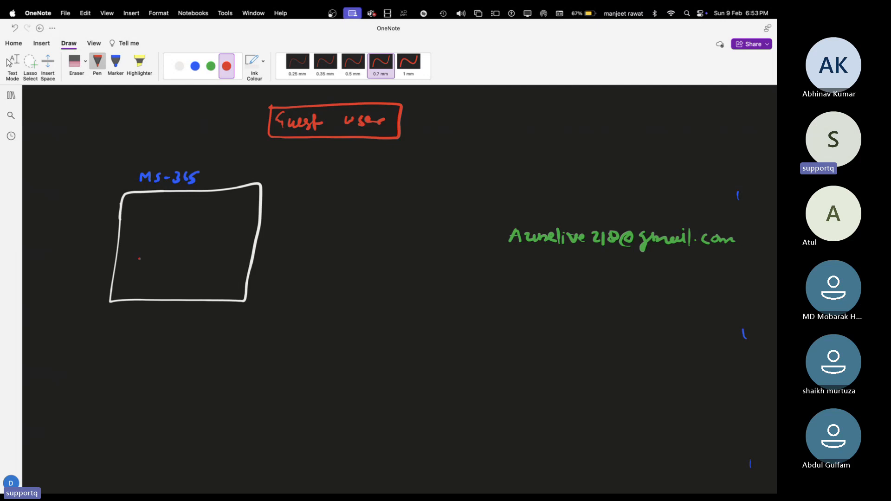
mouse_move(151, 241)
left_mouse_down()
mouse_move(148, 254)
mouse_move(175, 253)
left_mouse_up()
mouse_move(172, 246)
left_mouse_down()
mouse_move(497, 239)
mouse_move(490, 245)
left_mouse_up()
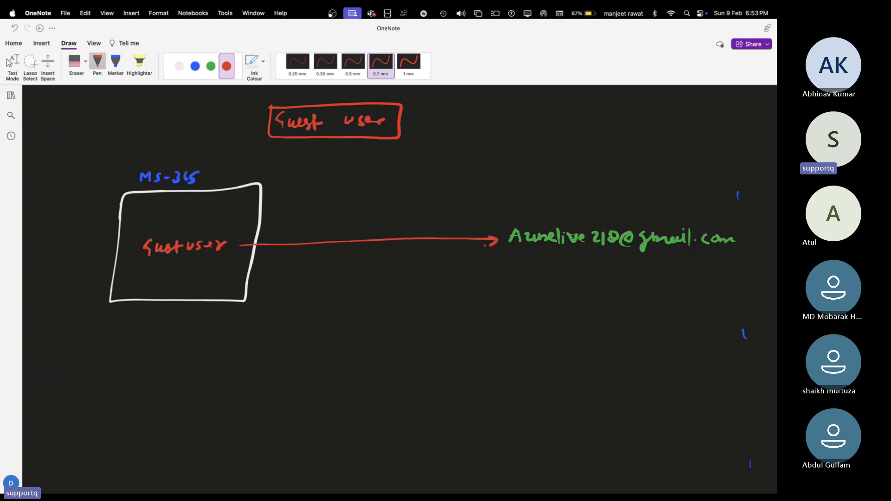
Switch to blue ink and write One-Drive and Sharepoint below the arrow.
left_click(195, 66)
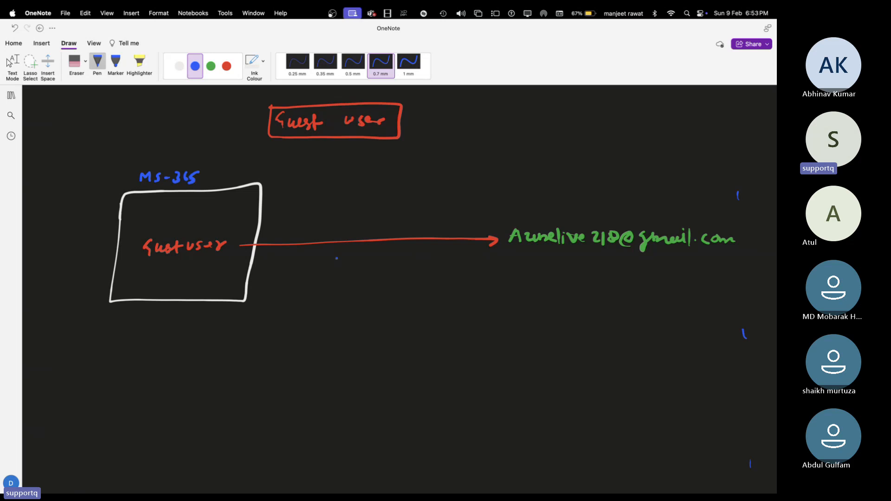
left_click_drag(336, 258, 422, 268)
left_click(396, 267)
left_click(425, 267)
mouse_move(344, 284)
left_mouse_down()
mouse_move(333, 295)
mouse_move(386, 293)
left_mouse_up()
mouse_move(391, 291)
left_mouse_down()
mouse_move(393, 298)
mouse_move(428, 295)
left_mouse_up()
left_click(411, 289)
left_click(411, 293)
left_click_drag(433, 282, 434, 295)
left_click_drag(429, 288, 440, 286)
key("Escape")
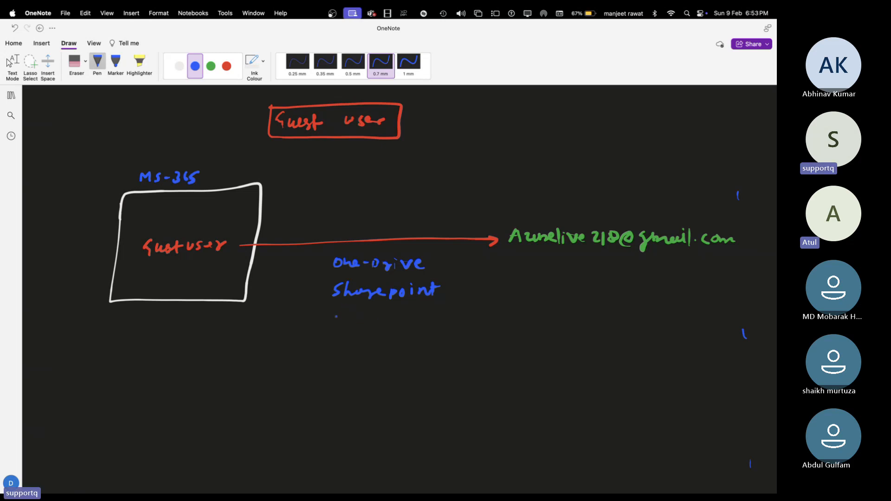
Write Teams in blue below Sharepoint, undoing the last stray stroke.
left_click_drag(333, 313, 342, 312)
mouse_move(338, 313)
left_mouse_down()
mouse_move(337, 322)
mouse_move(376, 321)
left_mouse_up()
left_click_drag(387, 317, 380, 326)
left_click(394, 322)
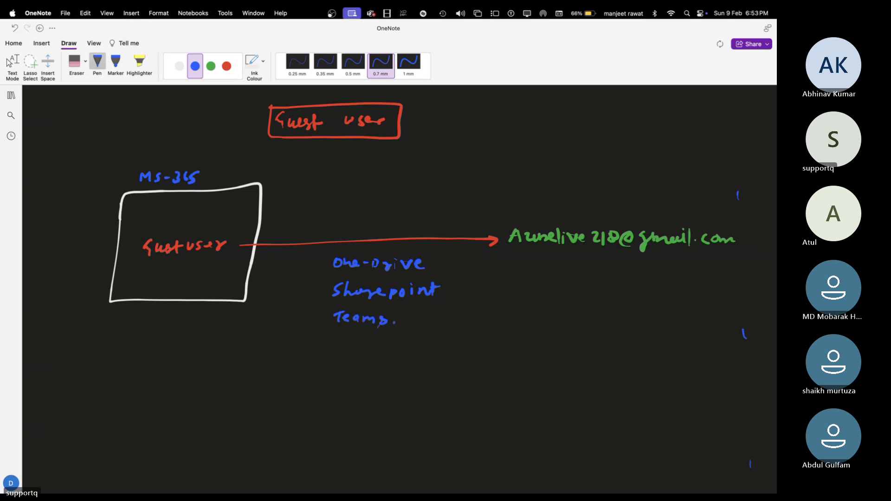
key("super+z")
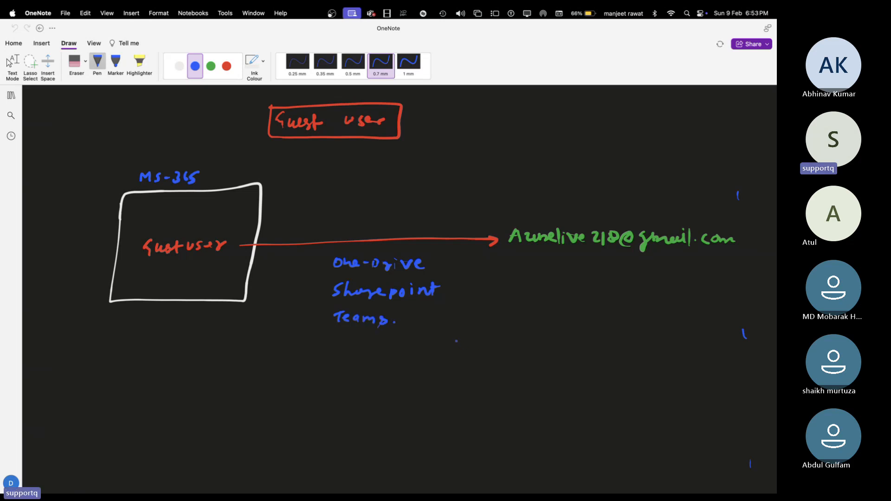
key("Escape")
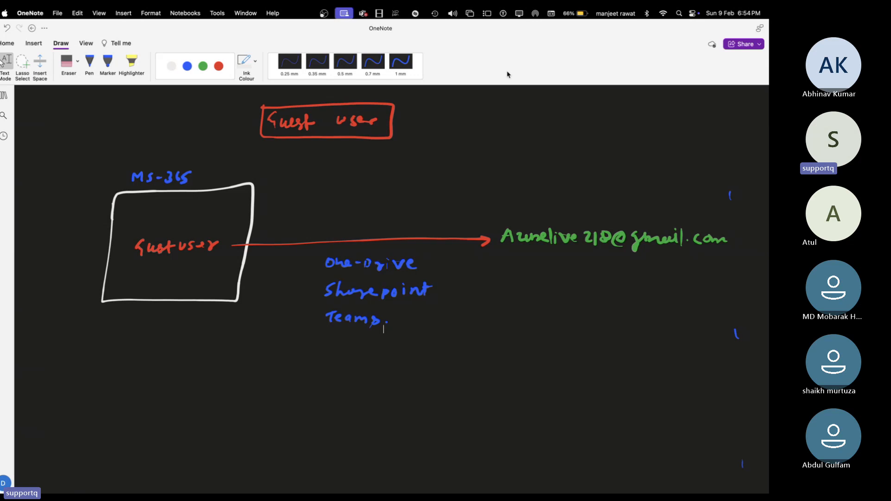
Switch from OneNote to the Chrome space showing the Gmail sign-in page.
key("ctrl+Left")
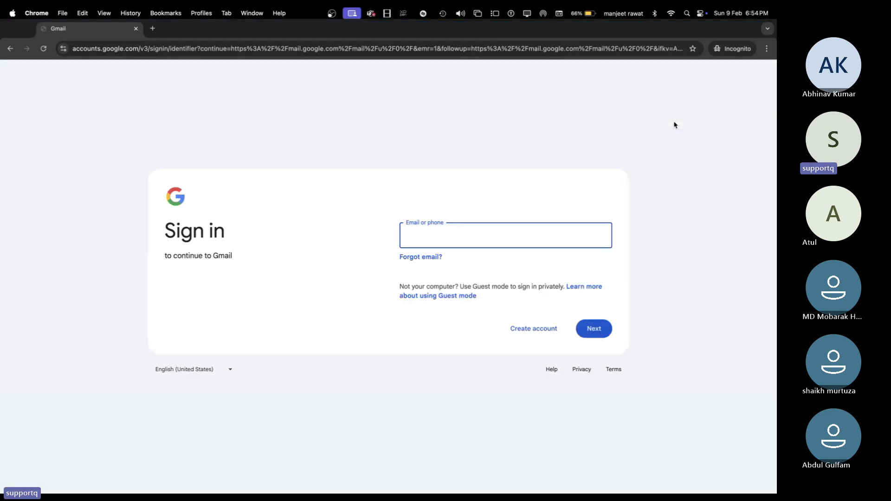
Sign in to Gmail with the guest's address and password, then switch back to Entra's Users list.
key("Return")
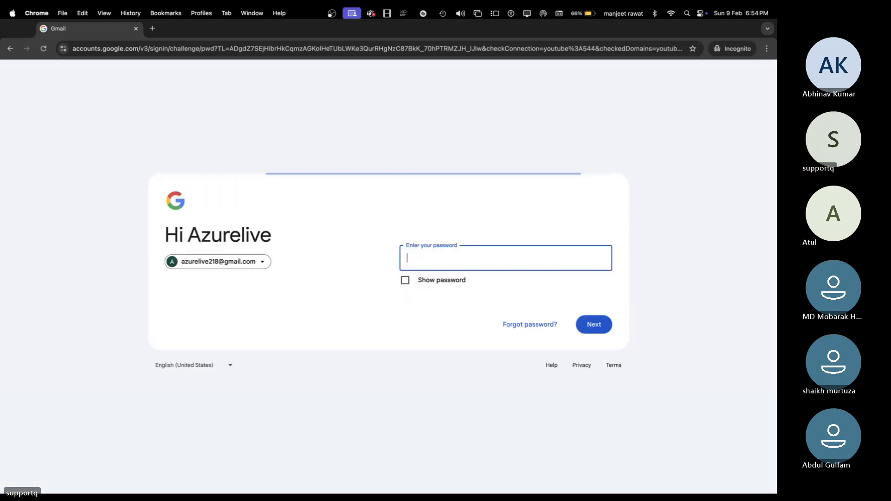
type("••••••••••")
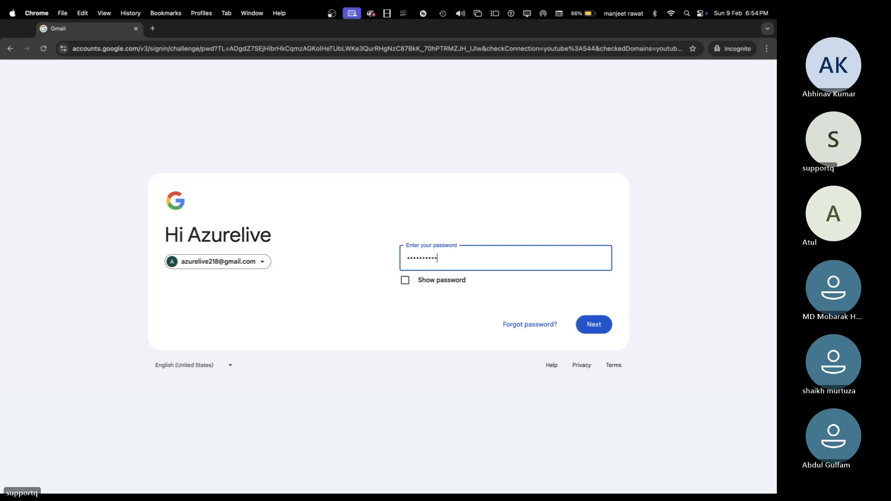
key("Return")
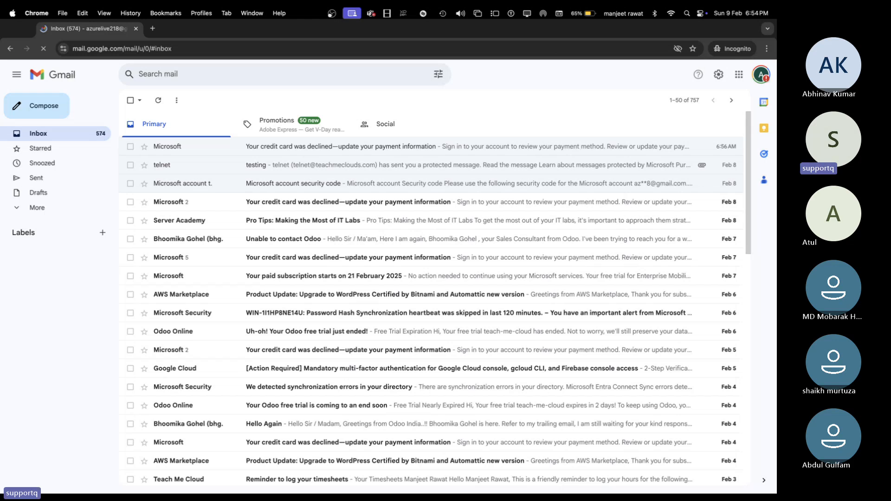
key("ctrl+Left")
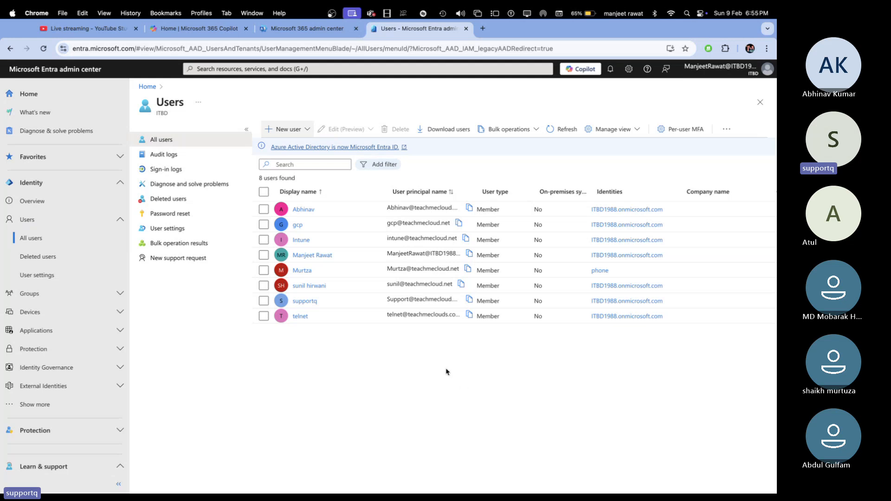
Start inviting an external user and enter the guest's Gmail address.
left_click(302, 127)
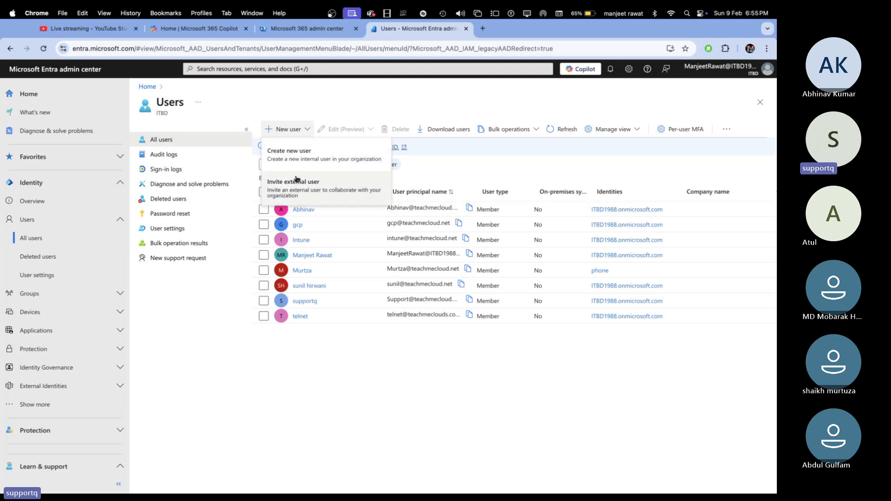
left_click(283, 190)
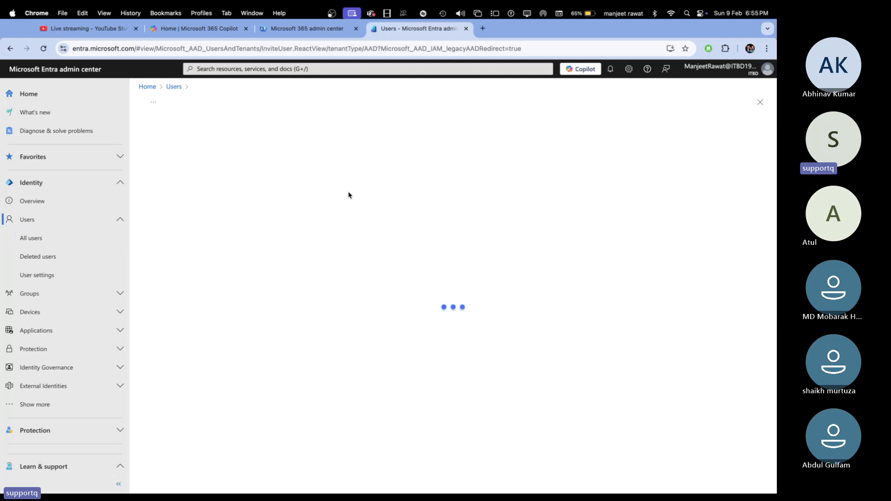
left_click(348, 202)
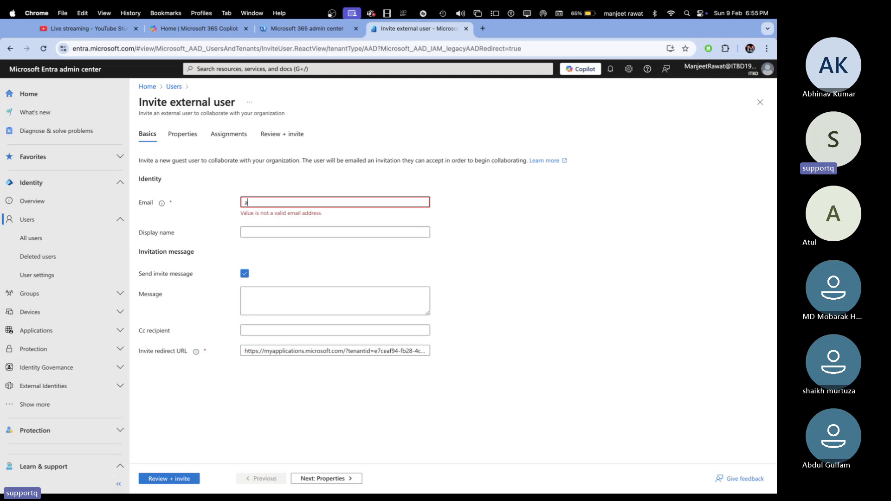
Set the display name to AzureGuest and add the support e-mail address as Cc recipient.
left_click(300, 224)
type("A")
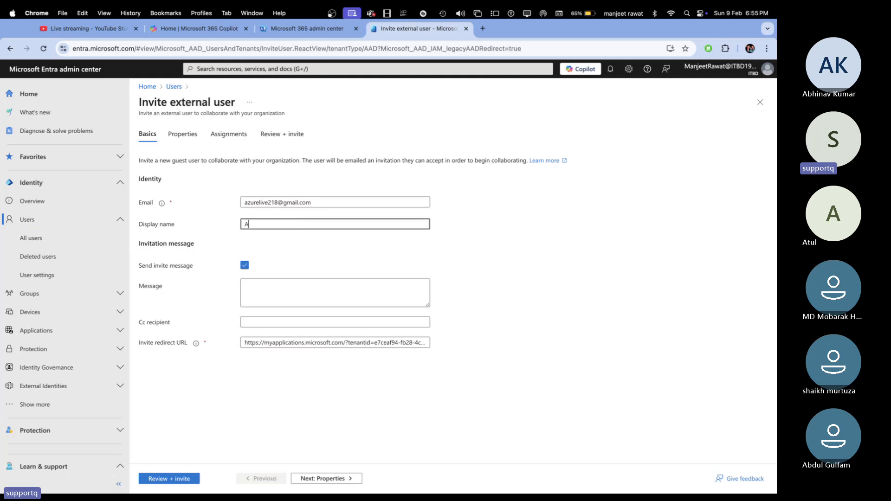
type("zureGuest")
left_click(249, 301)
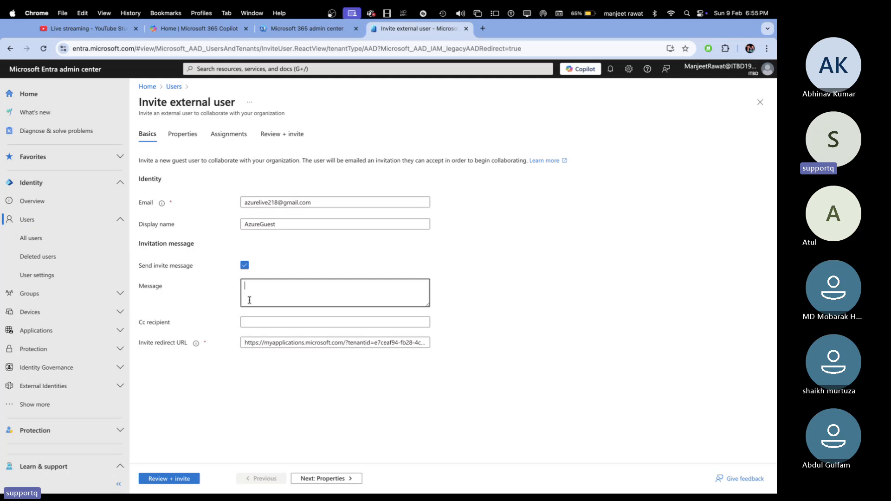
left_click(267, 323)
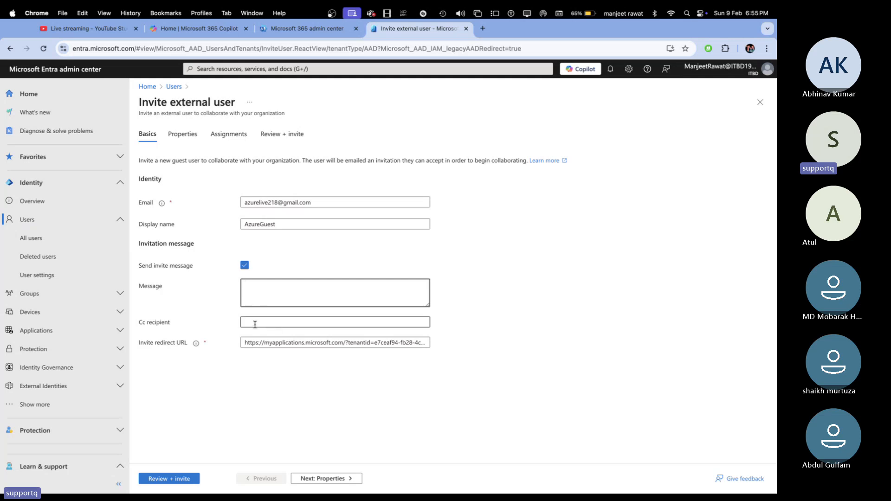
left_click(254, 322)
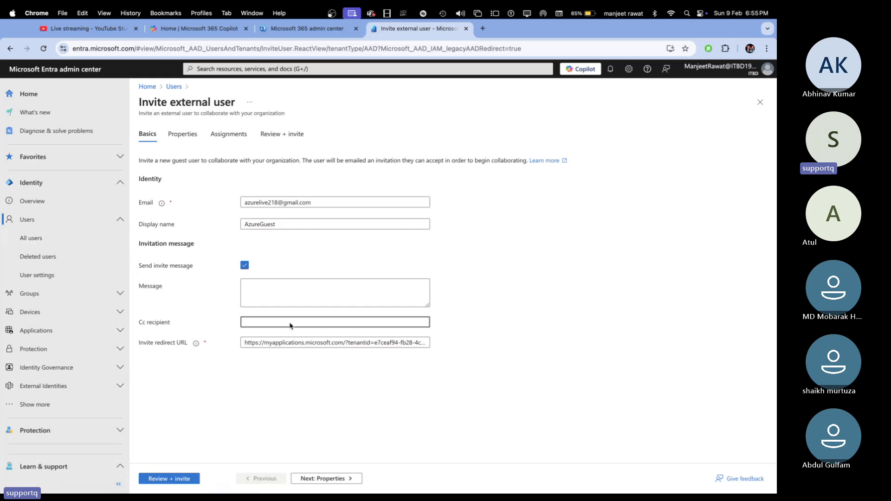
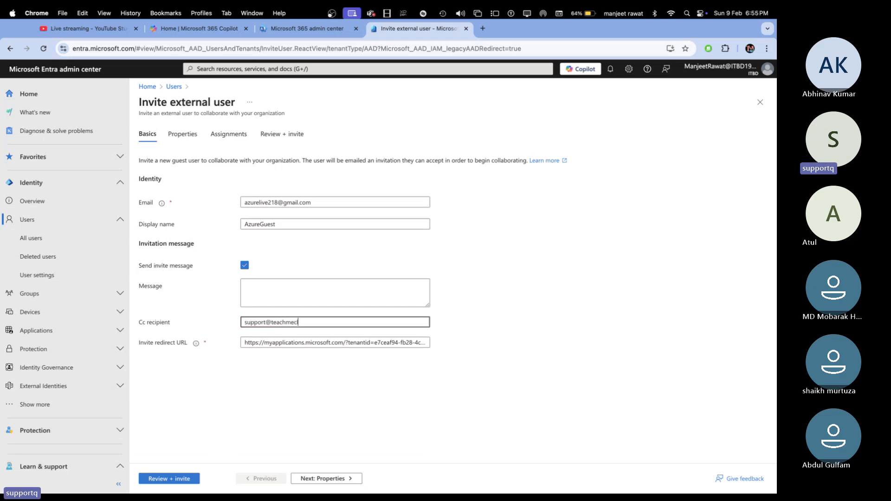
Step through Properties, Assignments and Review, then send the invitation to AzureGuest.
left_click(317, 488)
left_click(318, 483)
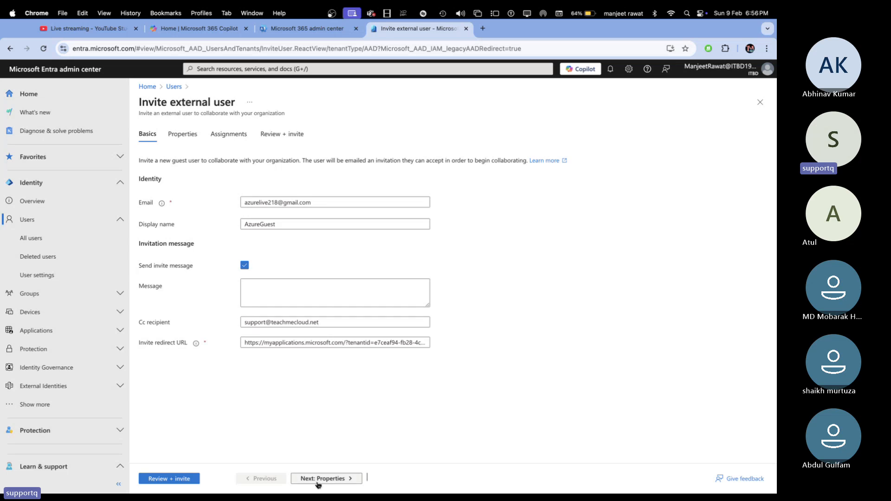
left_click(317, 478)
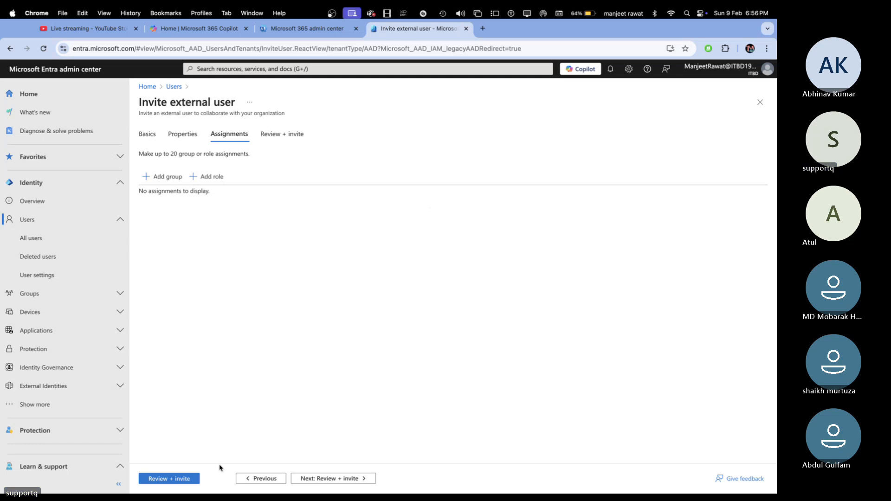
left_click(170, 480)
left_click(170, 481)
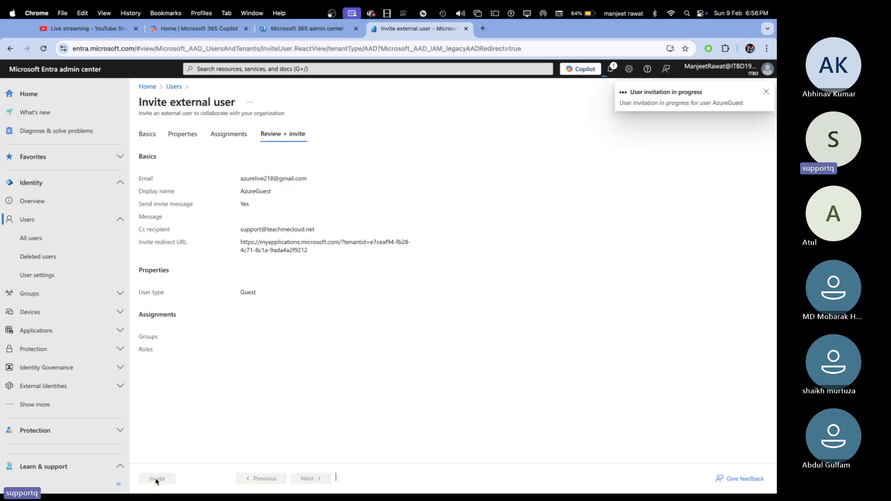
mouse_move(147, 492)
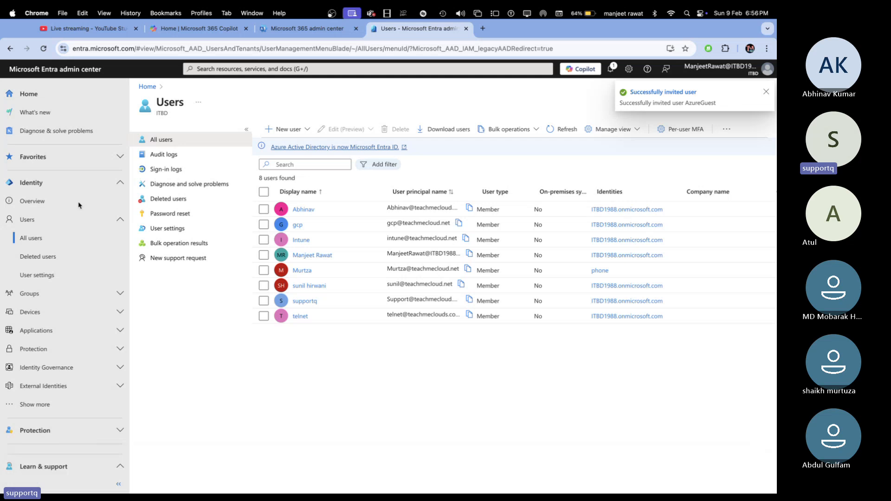
Switch to the Teams meeting window and check its More actions menu for recording.
key("ctrl+Right")
key("ctrl+Right")
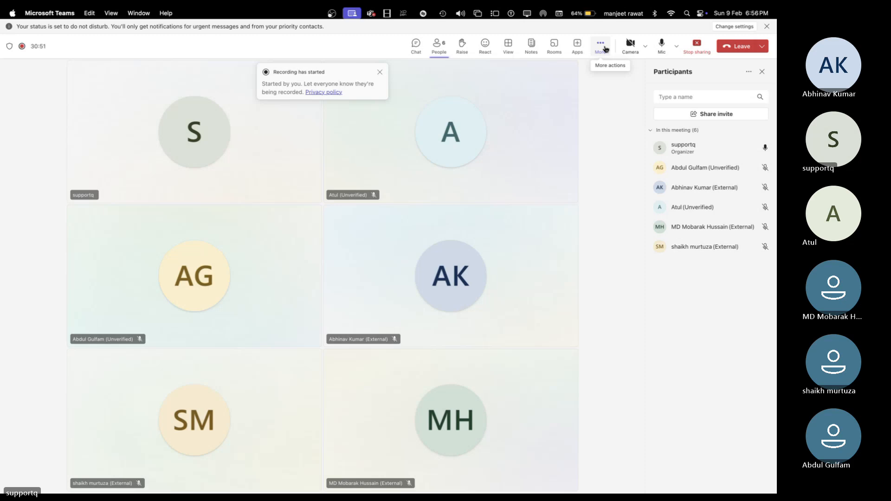
left_click(605, 49)
mouse_move(618, 73)
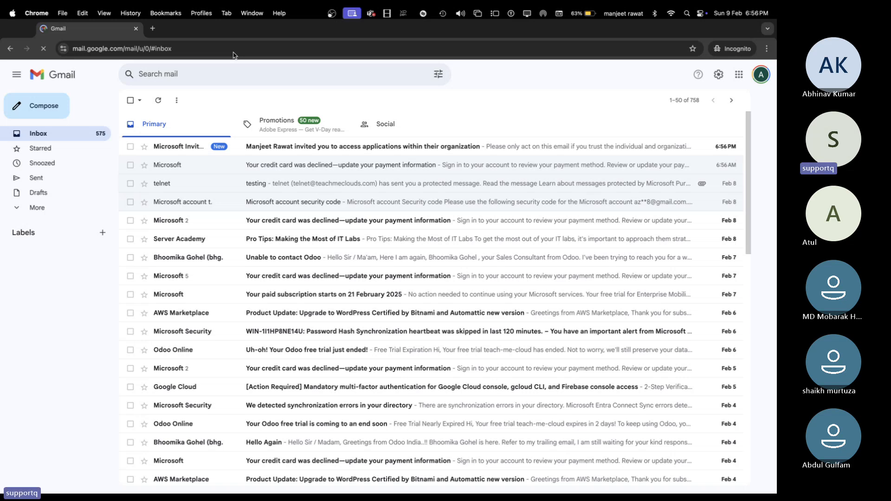
Open the Microsoft Invitations email and accept the invitation to ITBD's applications.
left_click(347, 150)
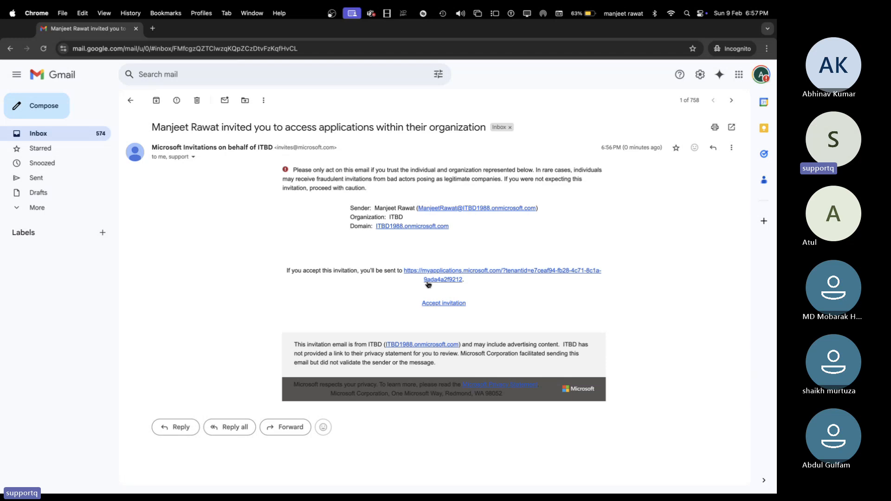
left_click(442, 304)
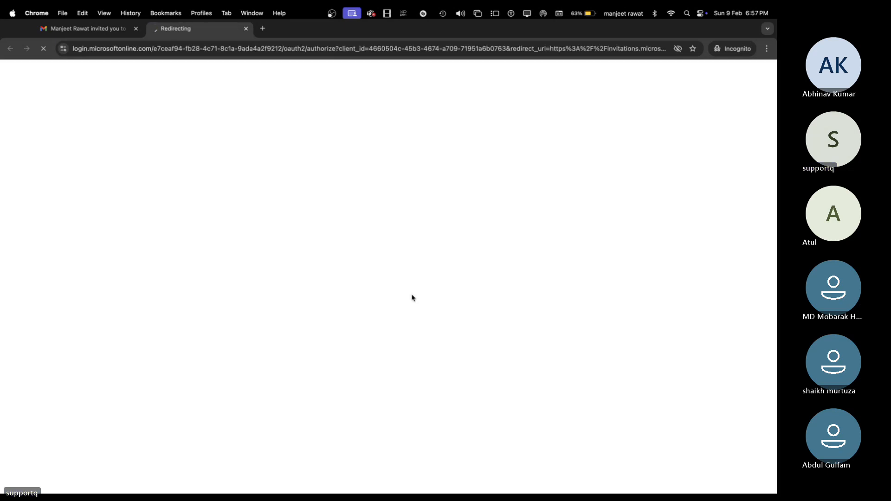
Sign in with the guest password, stay signed in, accept ITBD's permissions, and continue to security setup.
type("•")
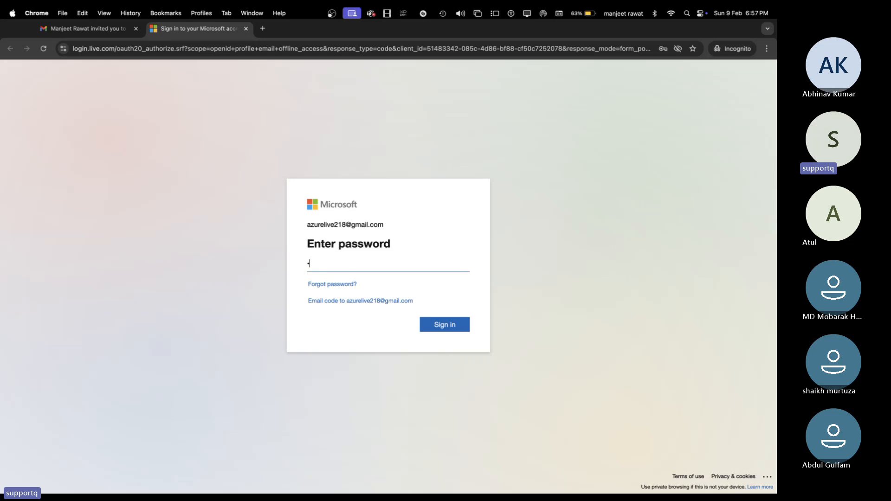
type("•••••••••")
key("Return")
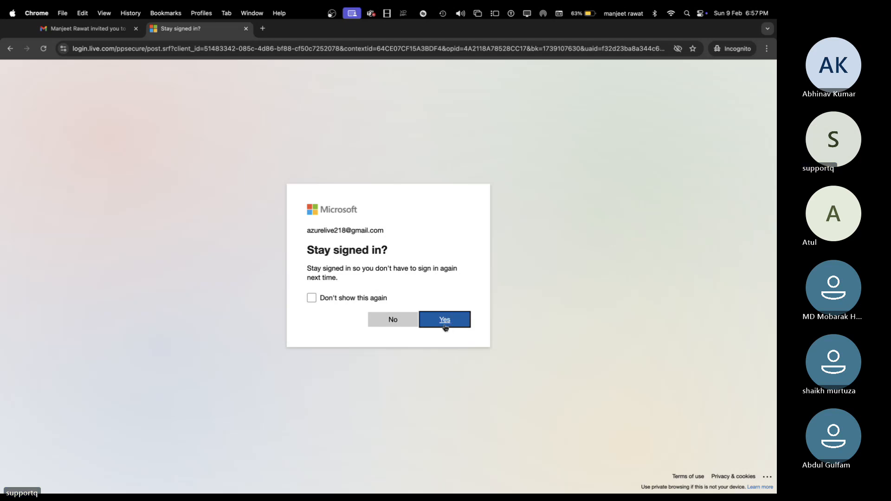
left_click(445, 326)
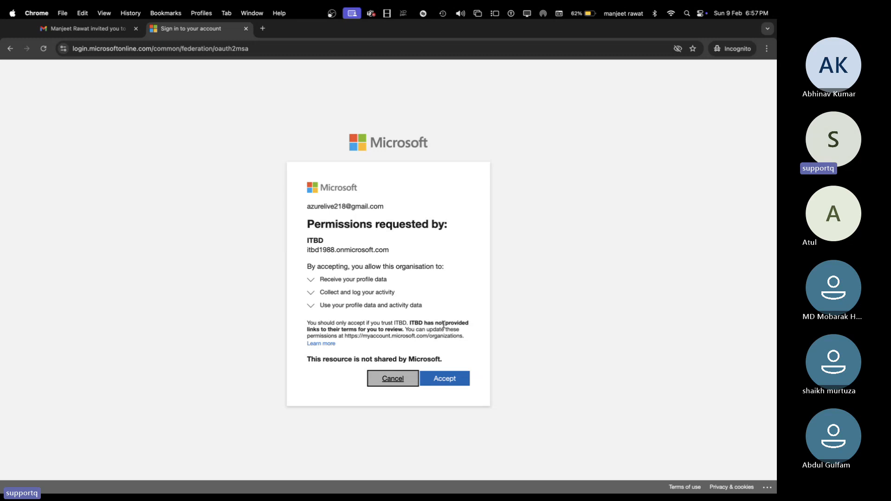
left_click(453, 382)
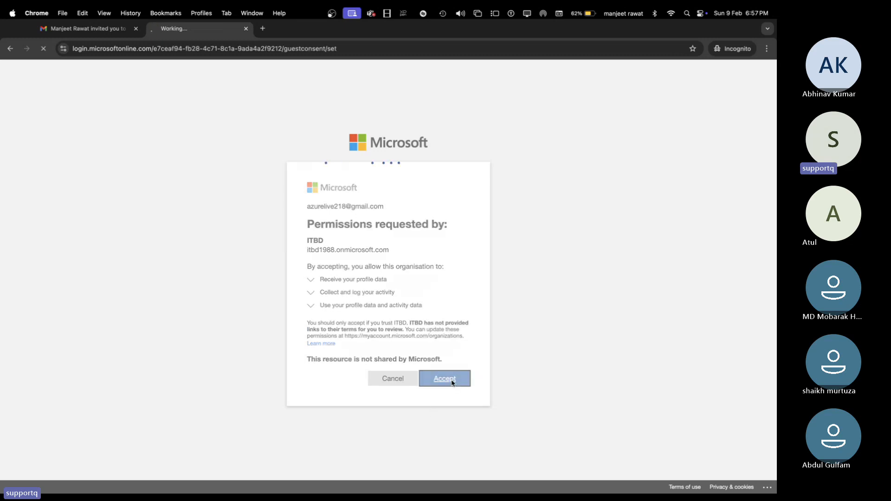
left_click(445, 356)
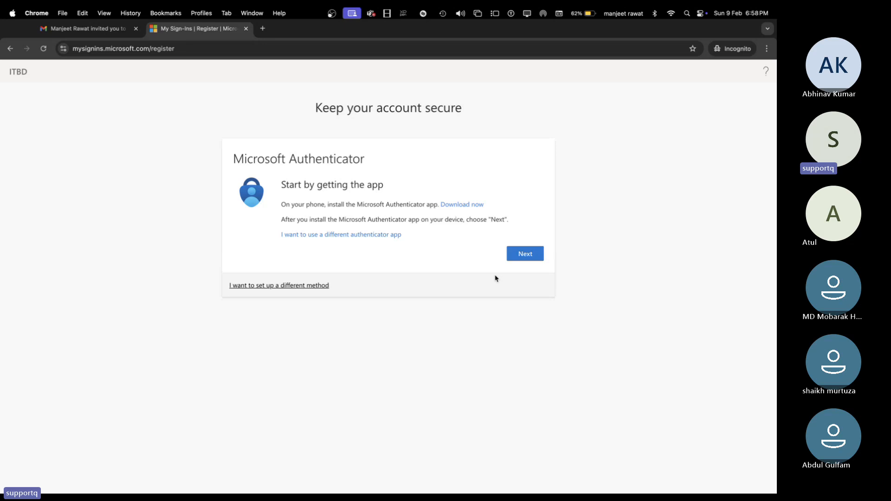
Complete Microsoft Authenticator setup via QR code and approved notification, then finish on the Success page.
left_click(532, 260)
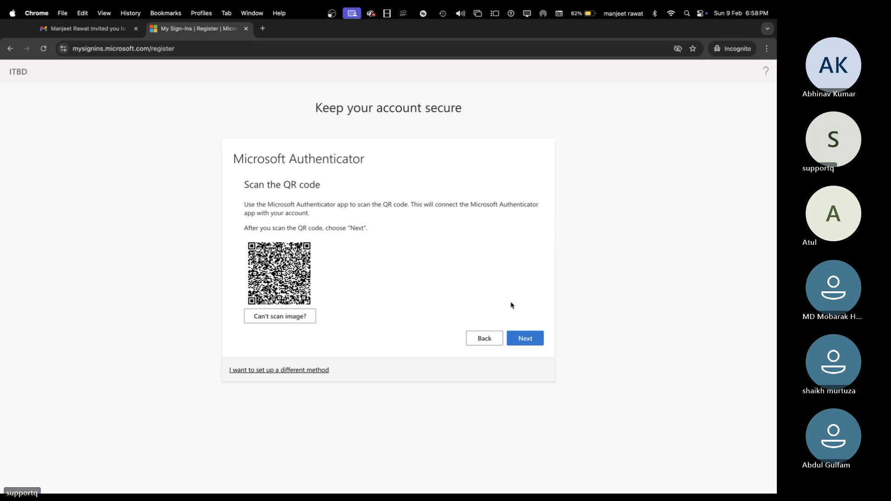
left_click(535, 339)
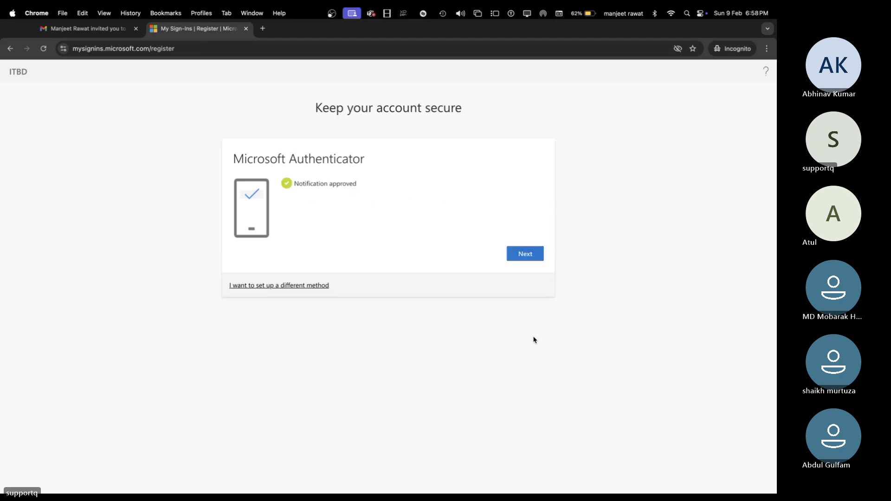
left_click(541, 253)
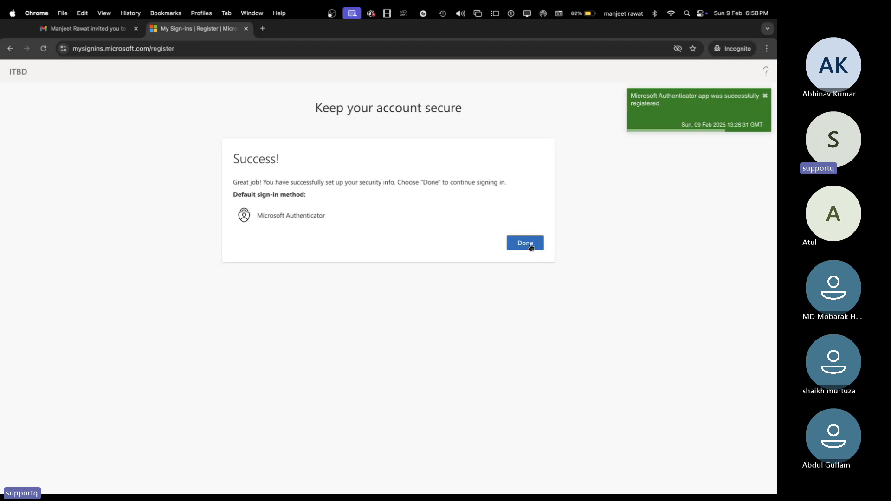
left_click(532, 248)
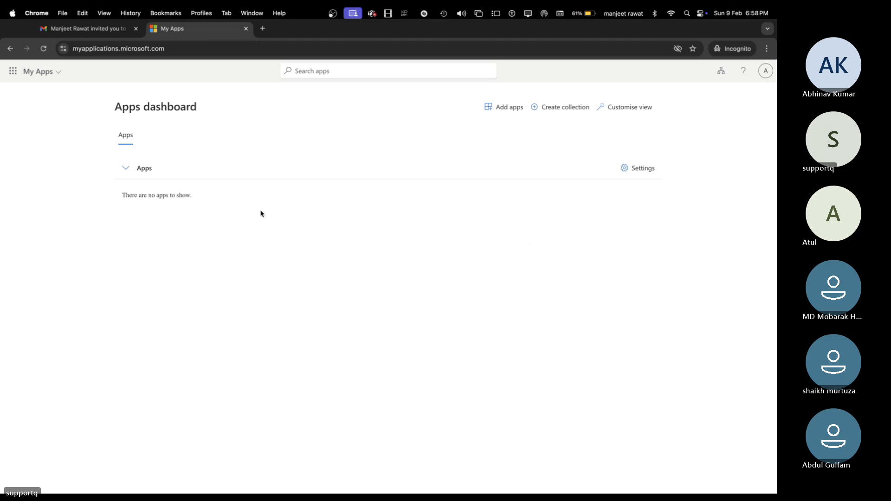
Reload My Apps, check the signed-in guest account, then return to Entra's Users list showing AzureGuest.
left_click(342, 52)
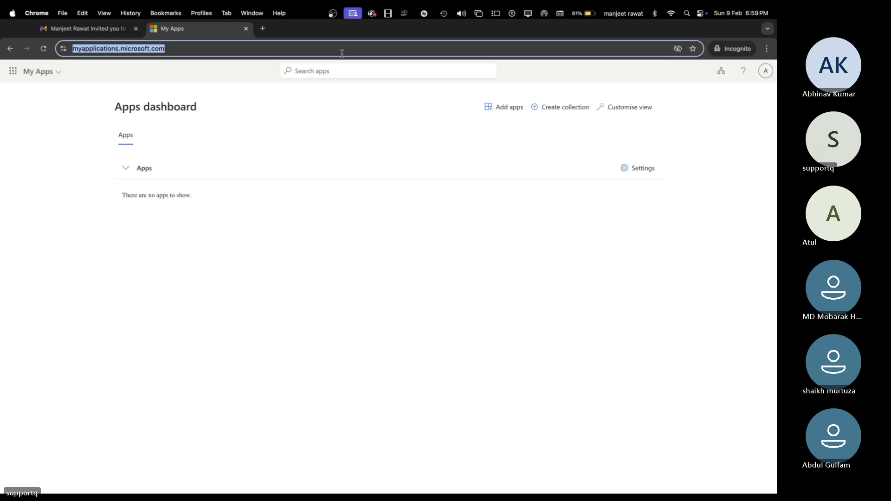
key("Return")
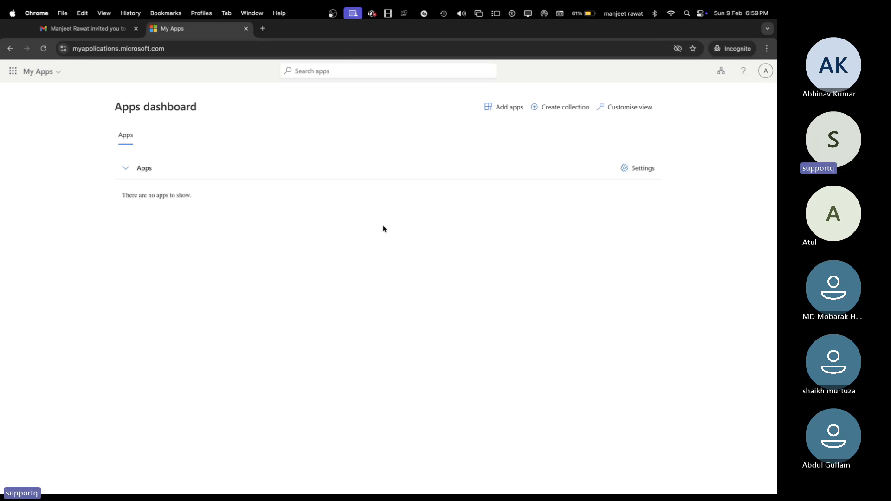
left_click(766, 72)
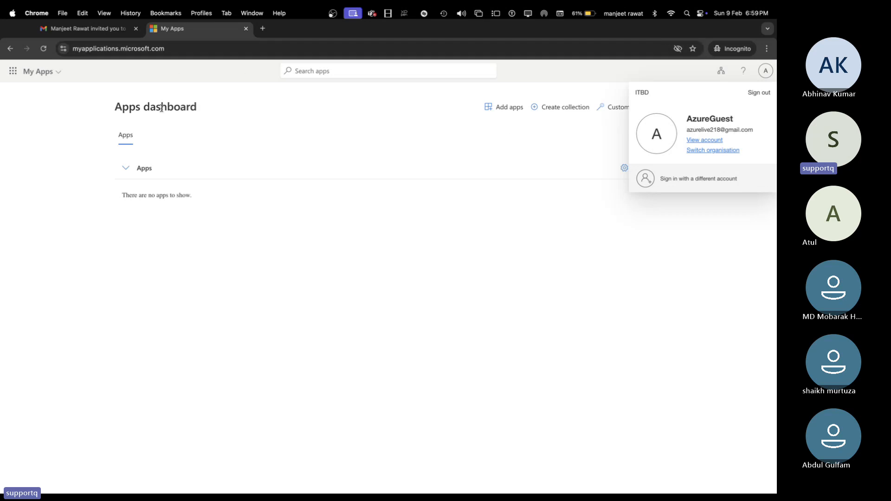
key("ctrl+Left")
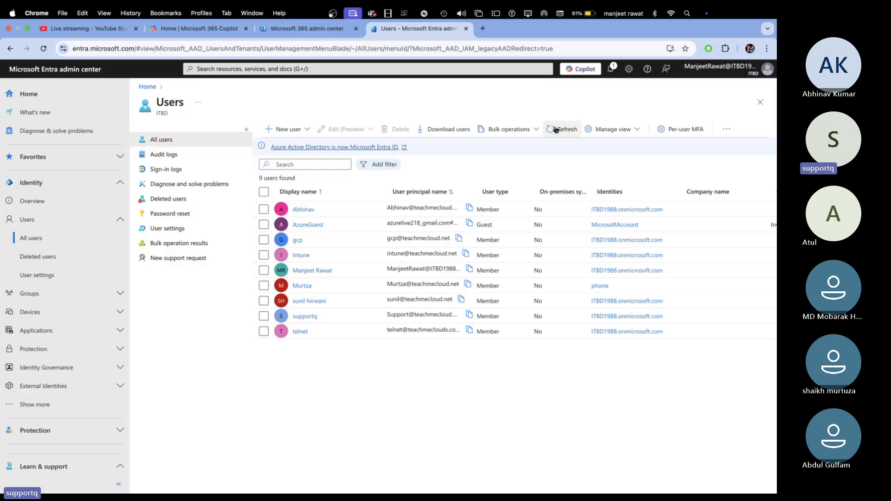
scroll(580, 222, "right", 3)
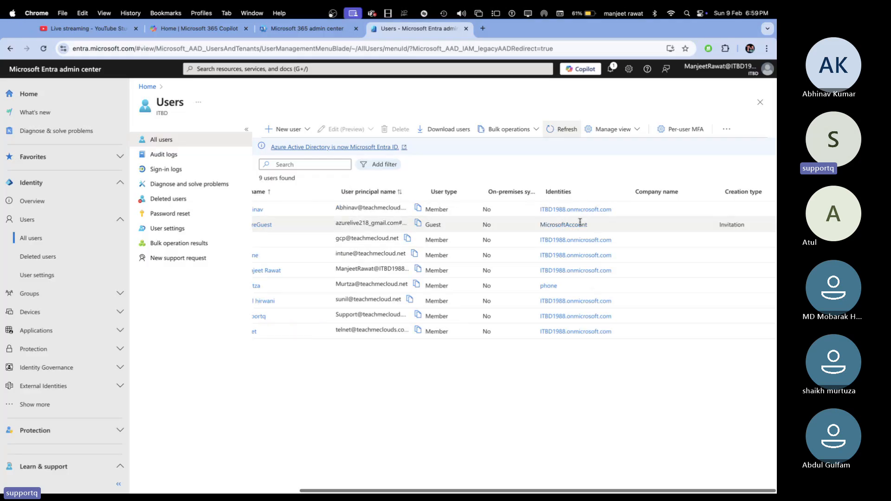
scroll(327, 194, "left", 3)
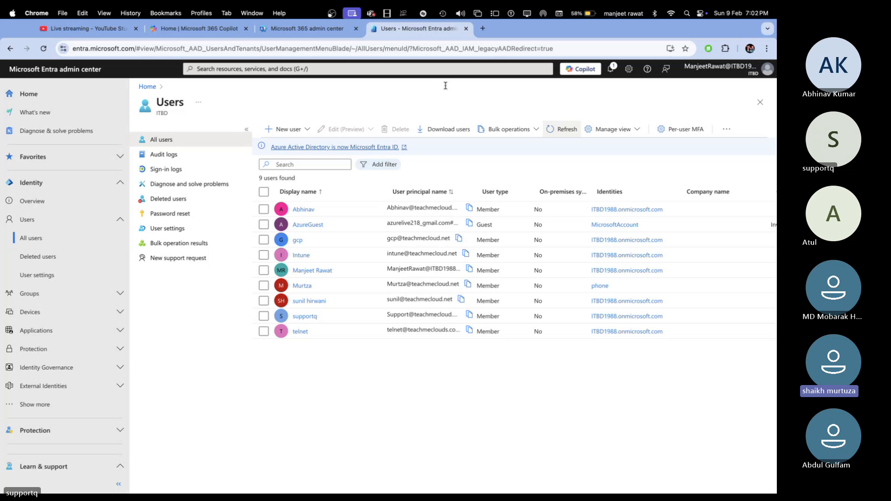
Go to the Microsoft 365 admin center and show the Active users list.
left_click(300, 31)
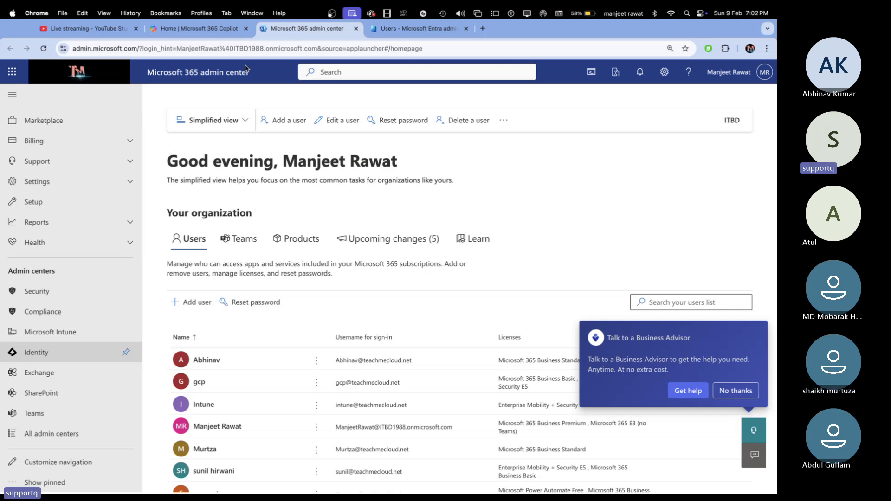
scroll(97, 201, "up", 4)
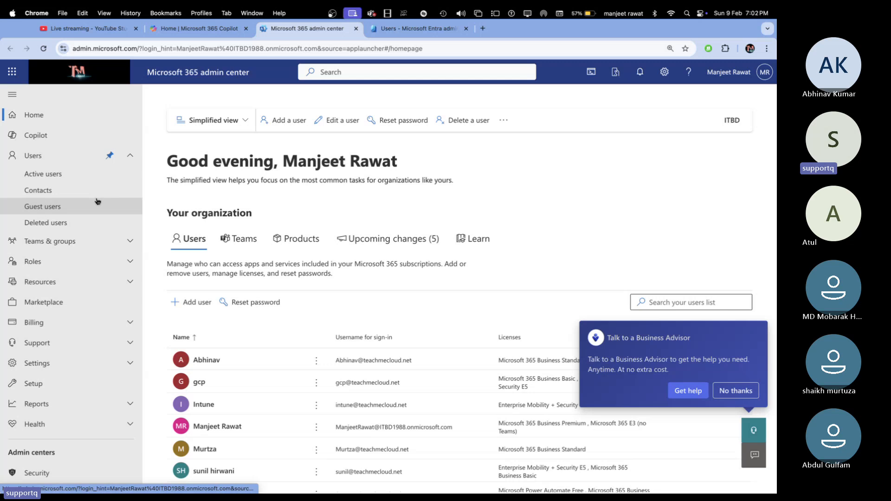
left_click(42, 174)
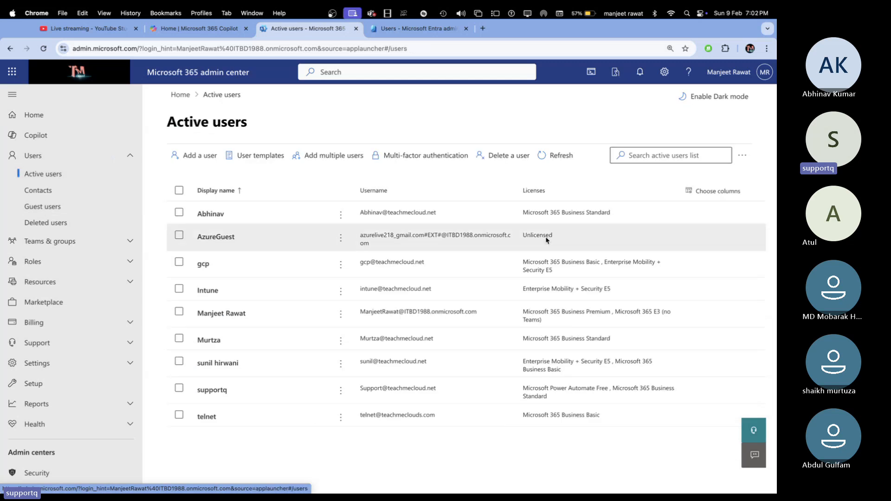
Open AzureGuest's details, tick Microsoft 365 Business Basic under licenses, then return to General.
left_click(203, 239)
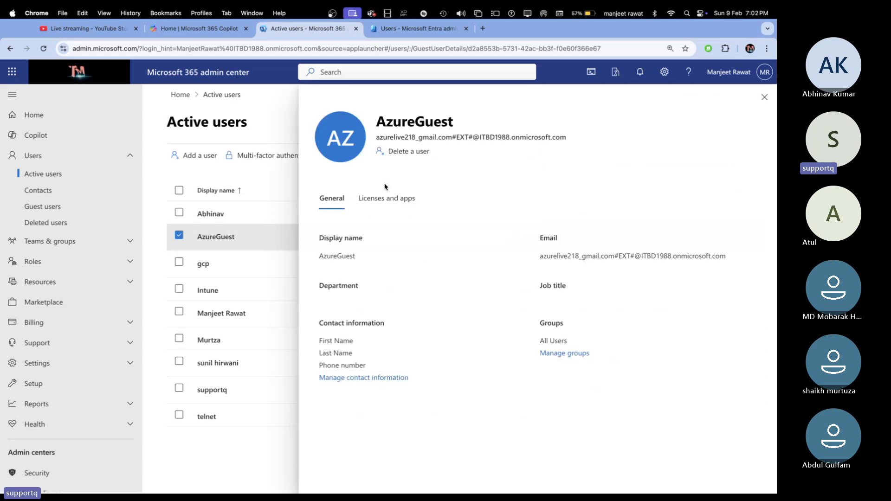
left_click(385, 190)
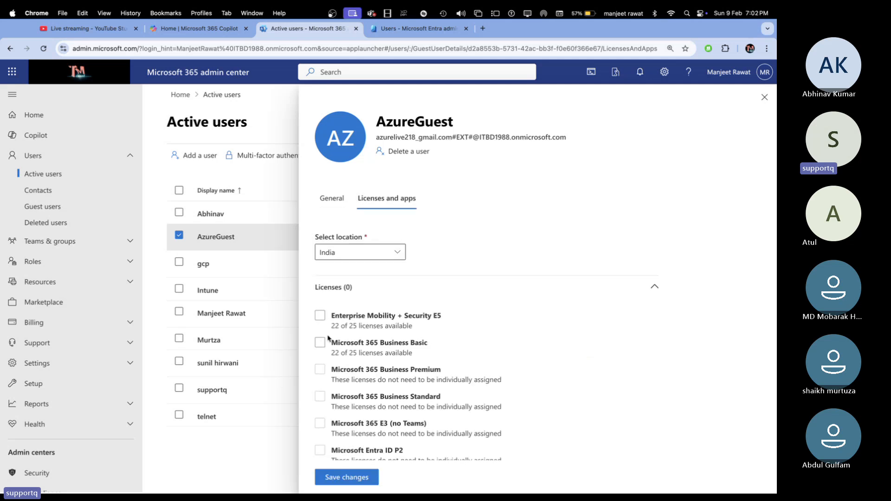
left_click(323, 343)
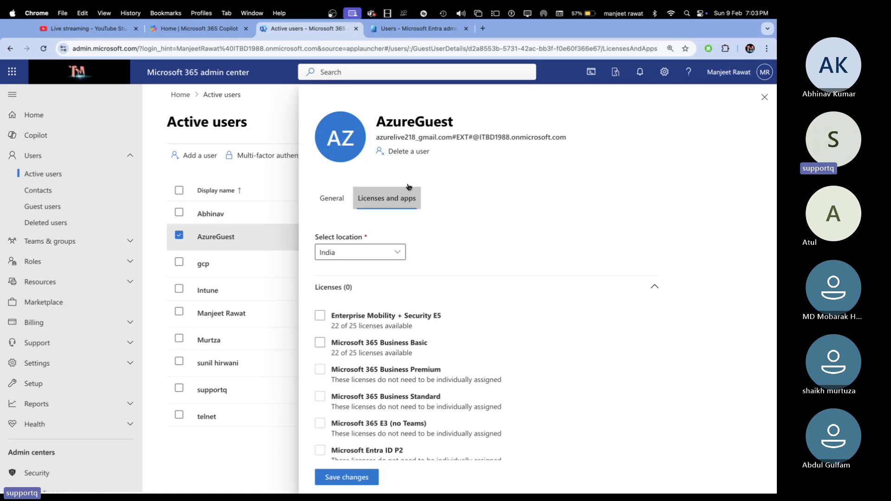
left_click(332, 198)
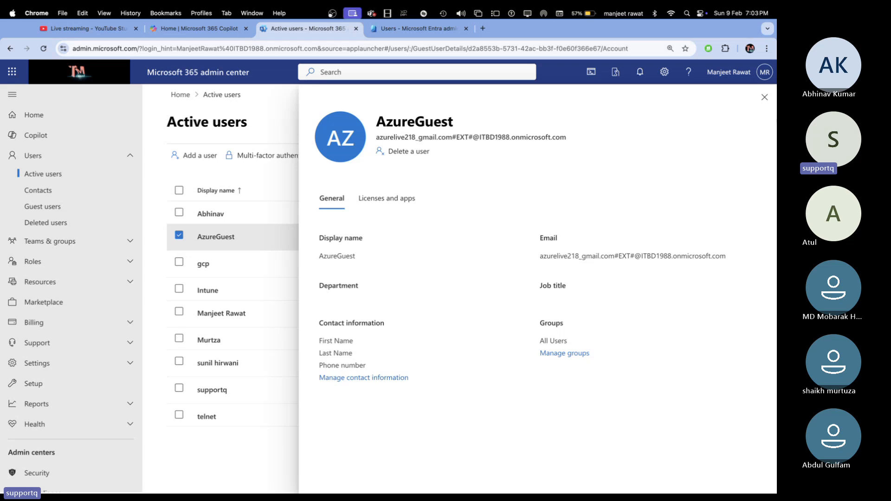
left_click(768, 103)
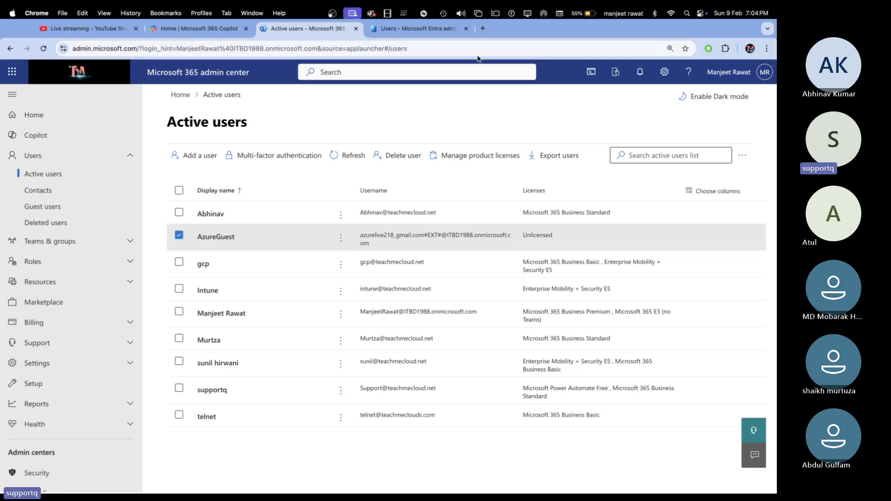
Return to the Entra admin center's All users page.
left_click(452, 37)
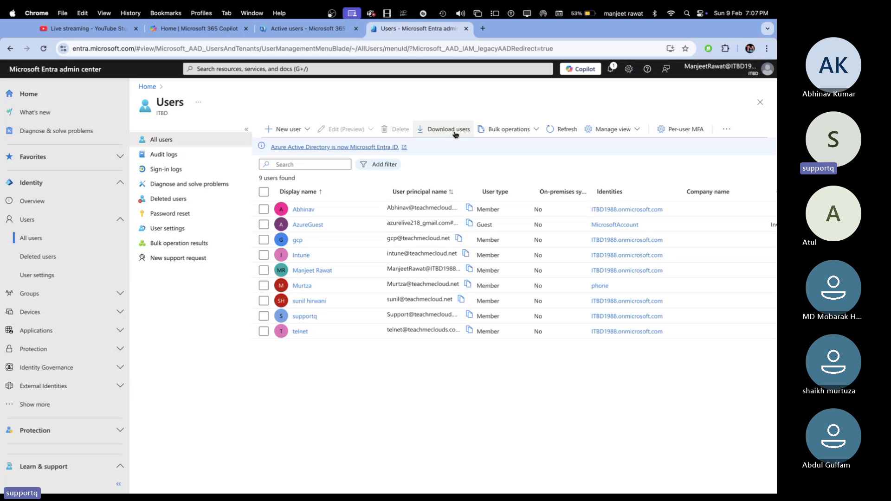
Select all nine users and start the Download users CSV export.
left_click(263, 193)
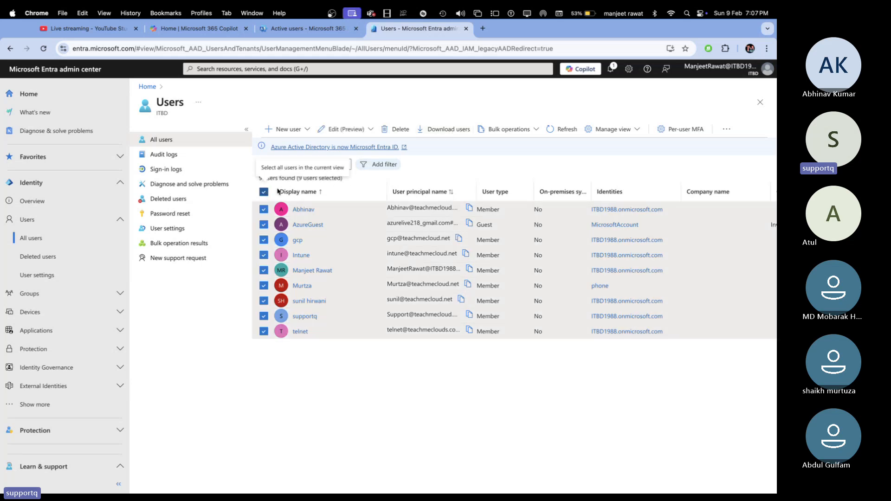
left_click(448, 130)
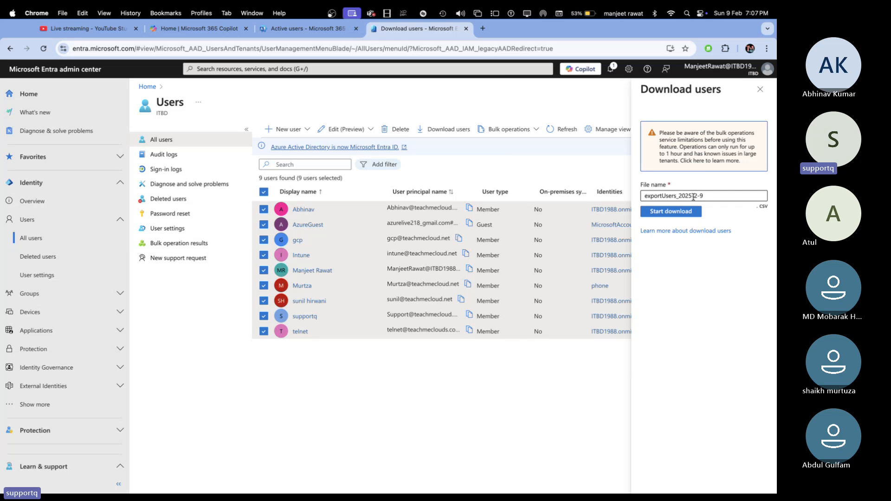
left_click(686, 214)
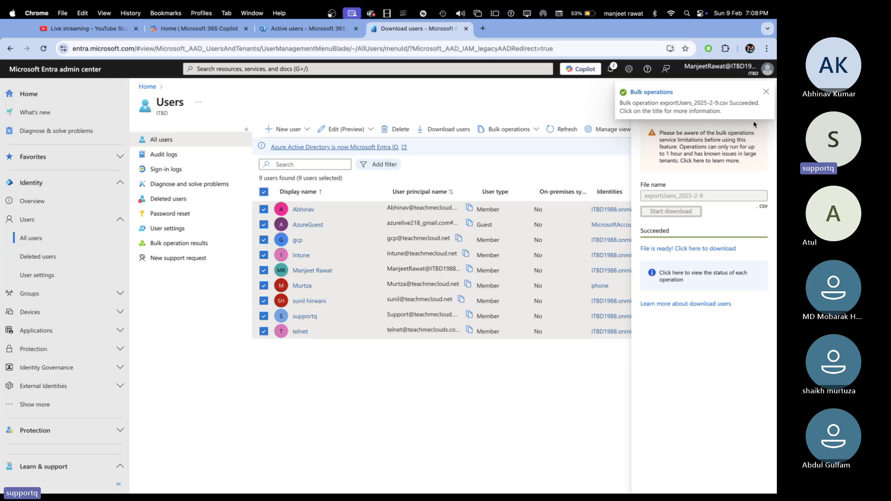
Download exportUsers_2025-2-9.csv and show it in its folder.
left_click(686, 250)
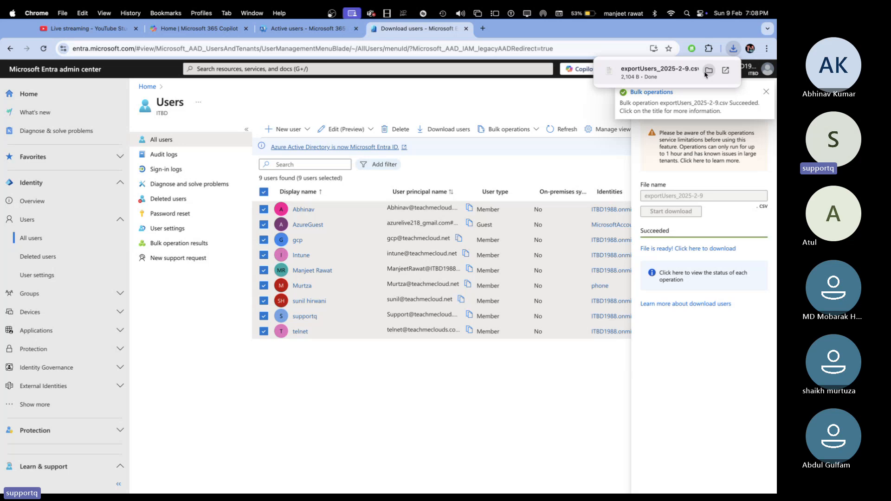
left_click(709, 71)
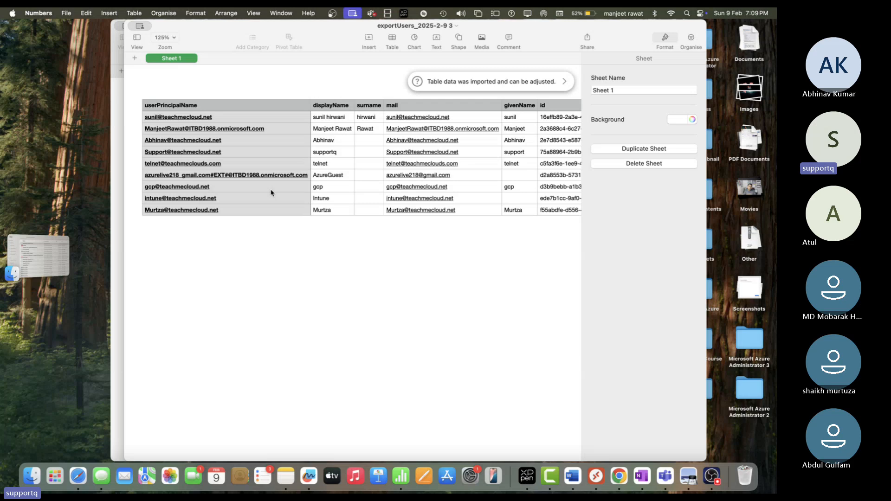
Scroll right across the exported user columns through createdDateTime.
scroll(370, 164, "right", 10)
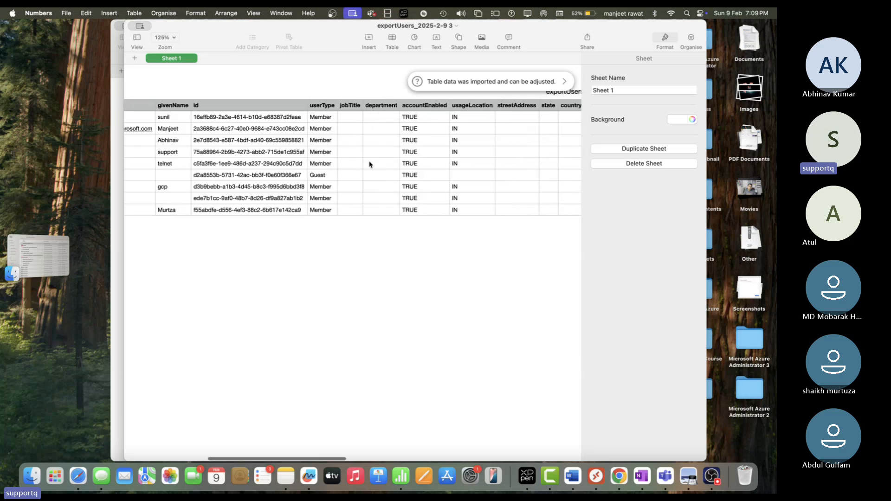
scroll(370, 165, "right", 3)
scroll(370, 164, "right", 15)
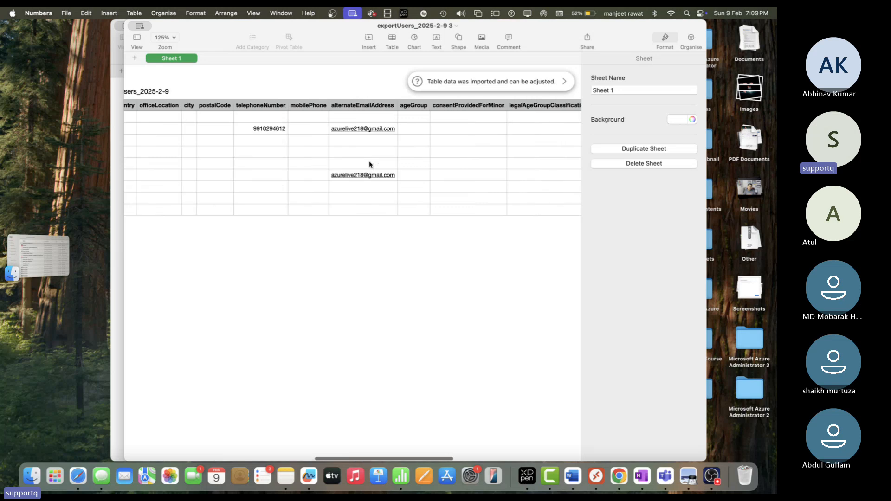
scroll(370, 164, "right", 5)
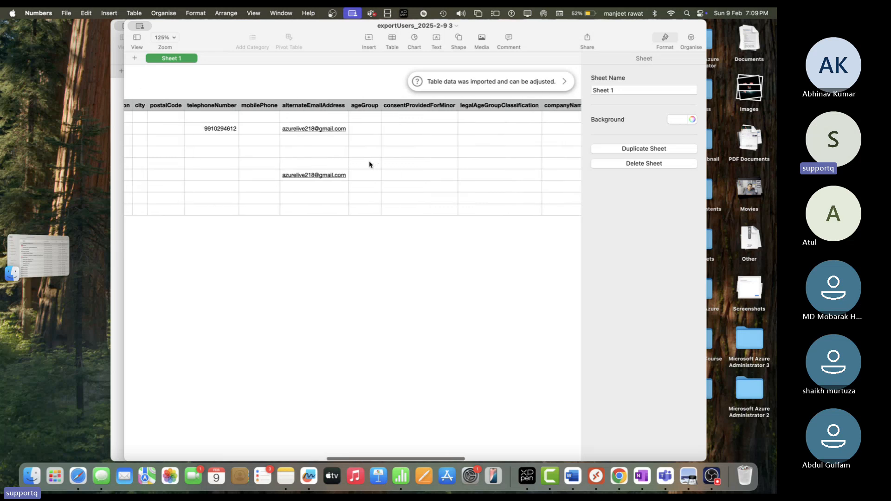
scroll(370, 164, "right", 10)
scroll(370, 164, "right", 12)
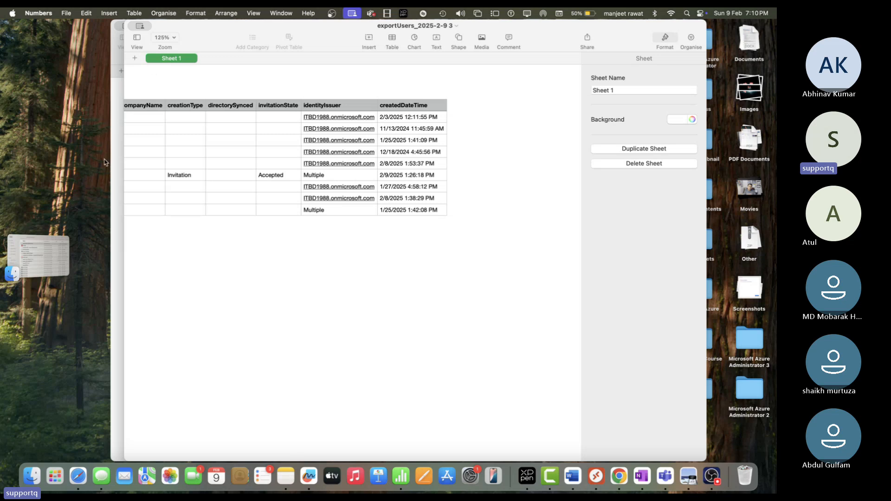
Switch back to the Entra All users page and open the Bulk operations menu.
key("ctrl+Right")
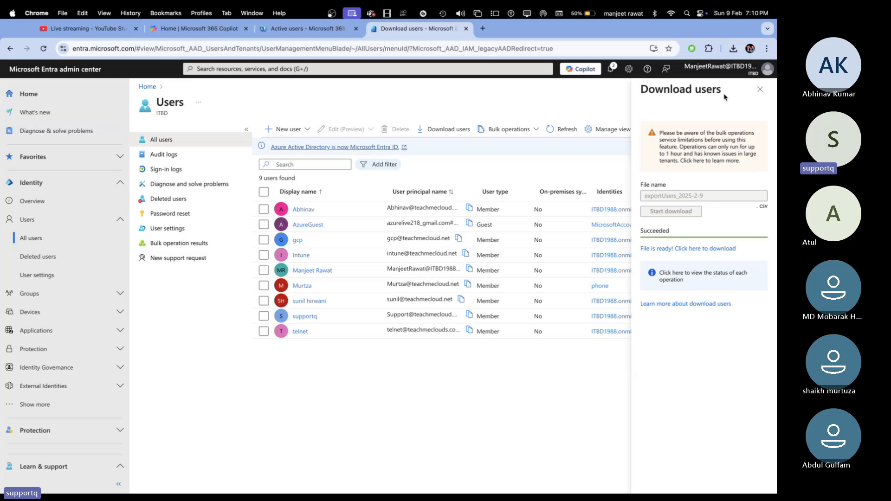
left_click(535, 131)
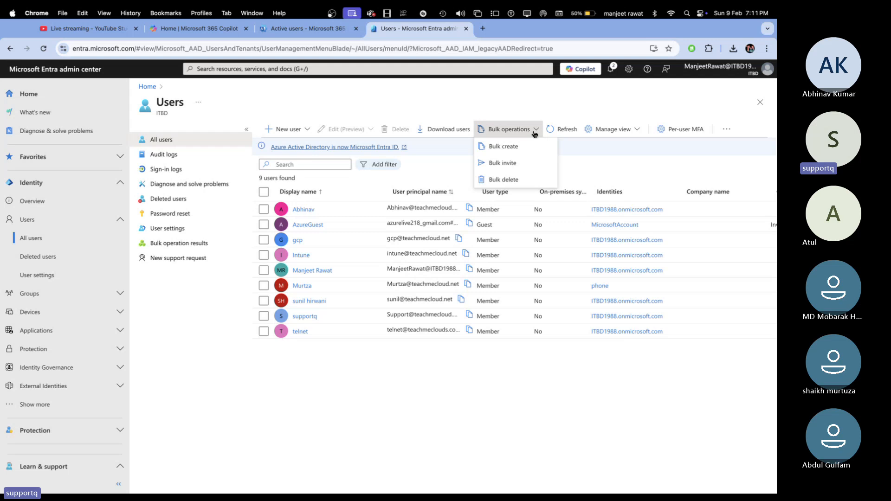
Choose Bulk create and download the CSV template UserCreateTemplate (3).csv.
left_click(510, 146)
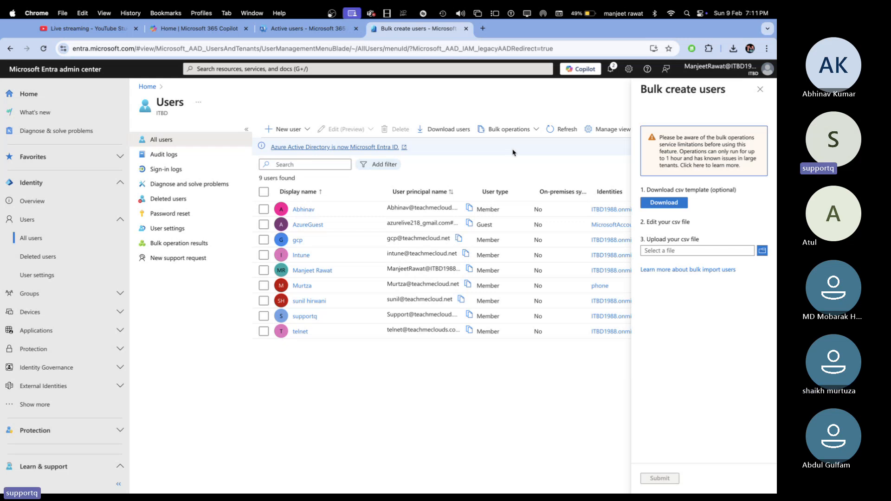
left_click(666, 207)
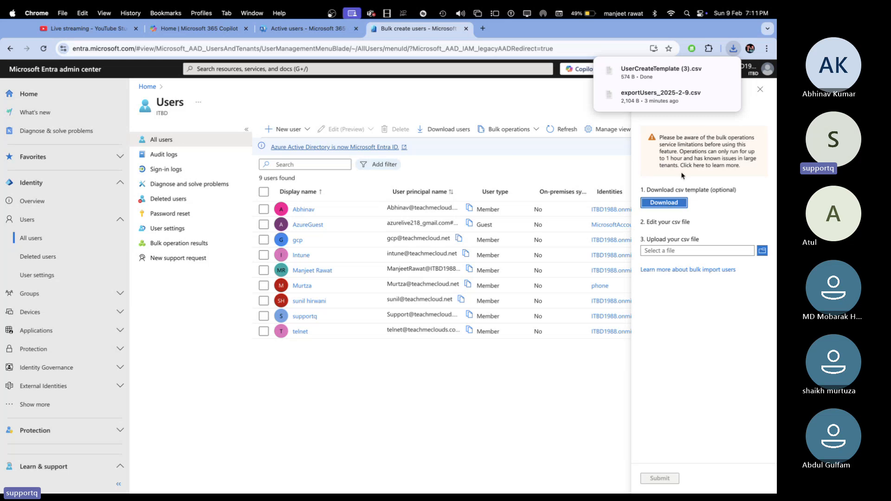
mouse_move(715, 71)
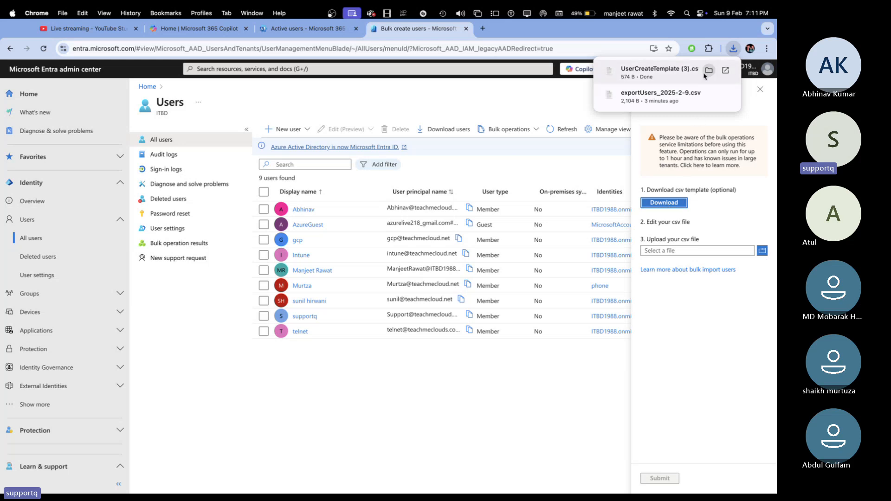
Open UserCreateTemplate (3) in Numbers full screen and scroll through its columns.
left_click(704, 74)
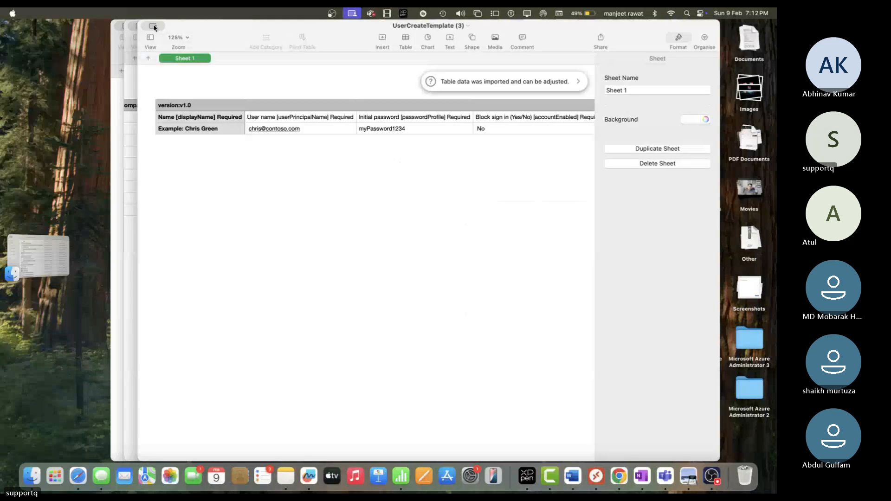
mouse_move(153, 28)
mouse_move(204, 141)
left_click(261, 143)
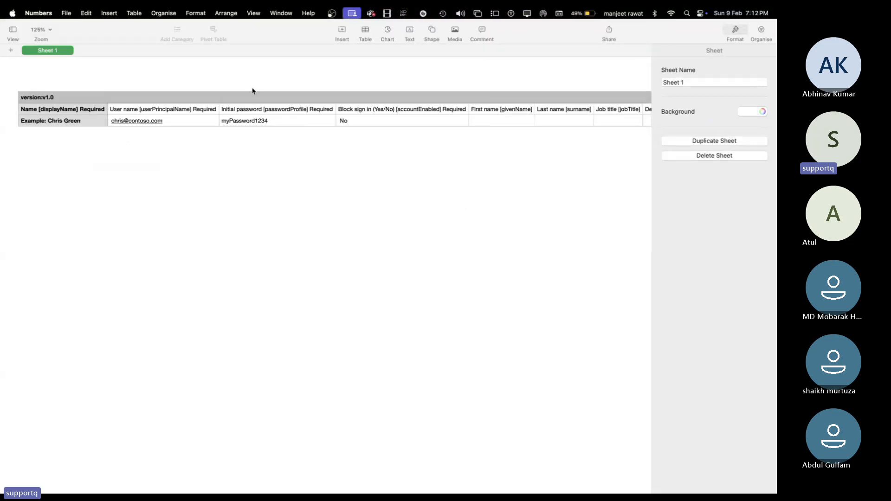
scroll(215, 119, "right", 15)
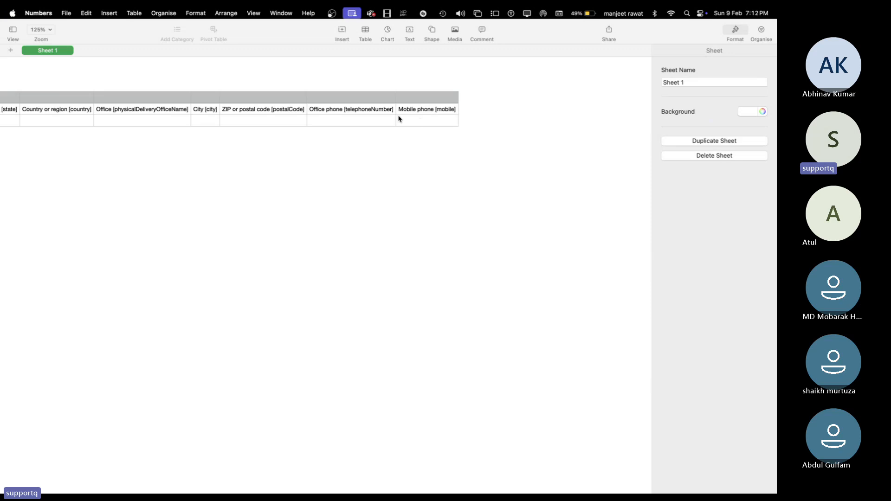
scroll(381, 119, "left", 2)
scroll(381, 119, "left", 5)
scroll(381, 120, "left", 12)
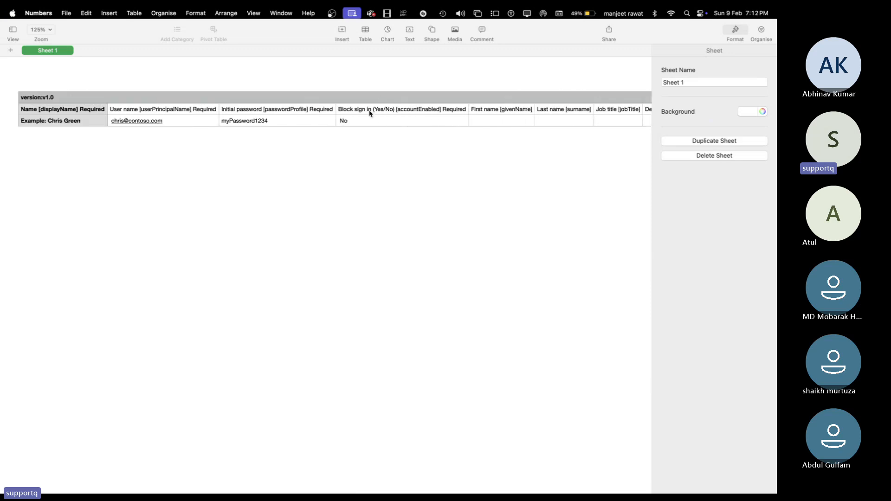
Add empty rows and enter Clark in A4 with a teachmecloud.net user name.
left_click(22, 124)
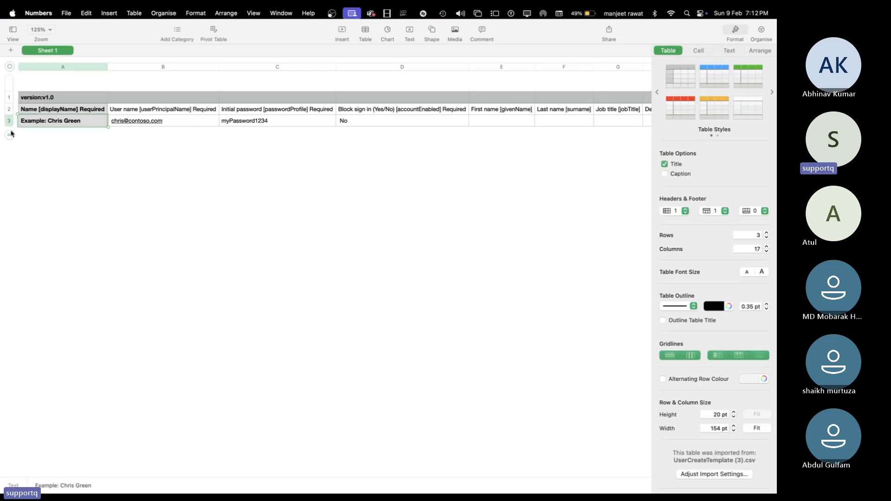
left_click_drag(11, 134, 11, 174)
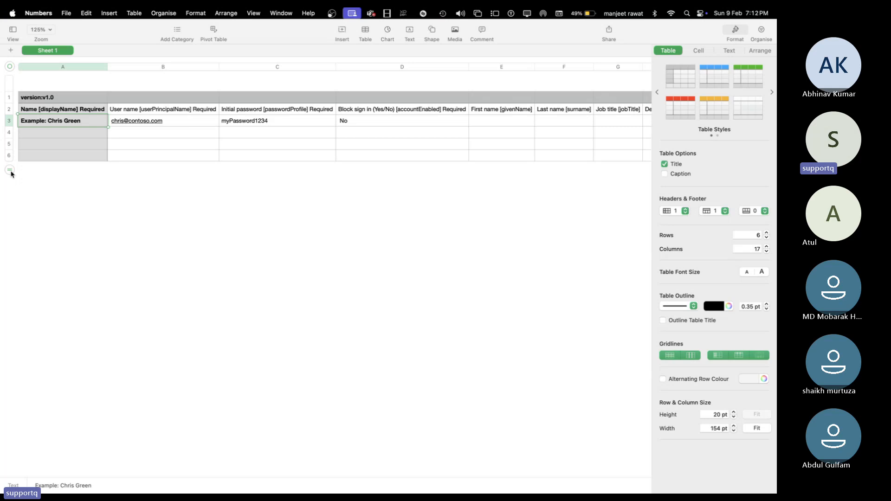
left_click(53, 135)
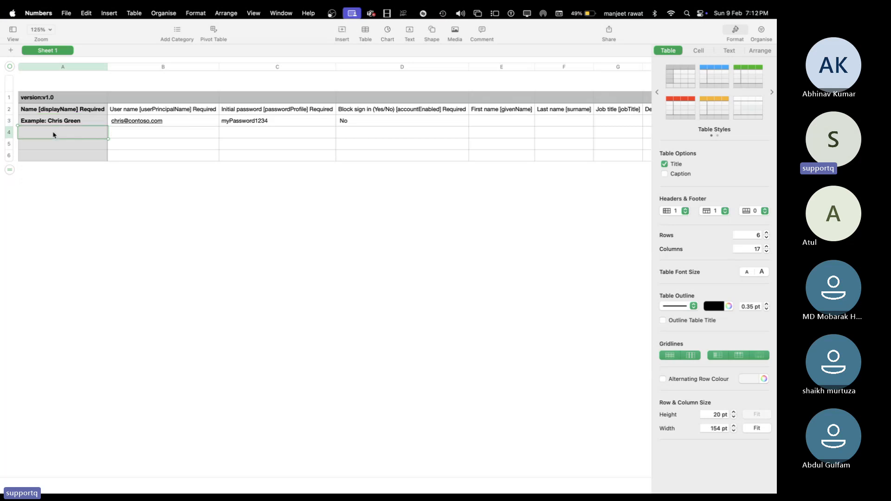
type("Clark")
key("Tab")
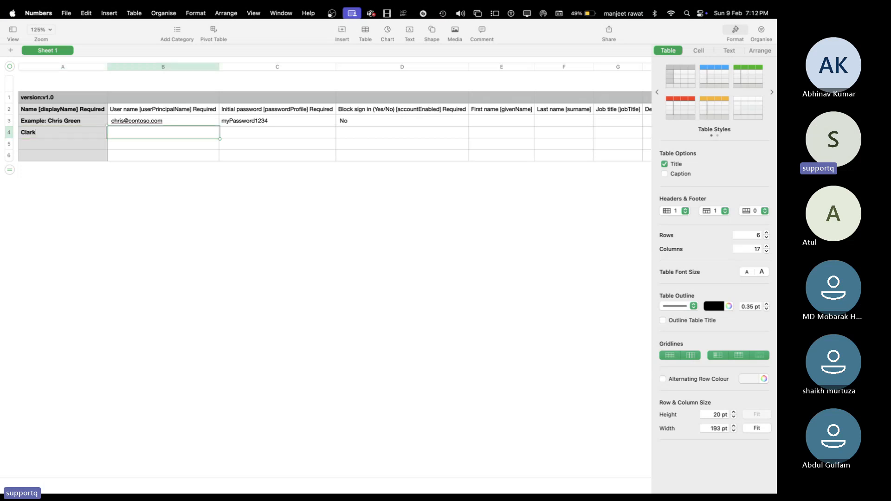
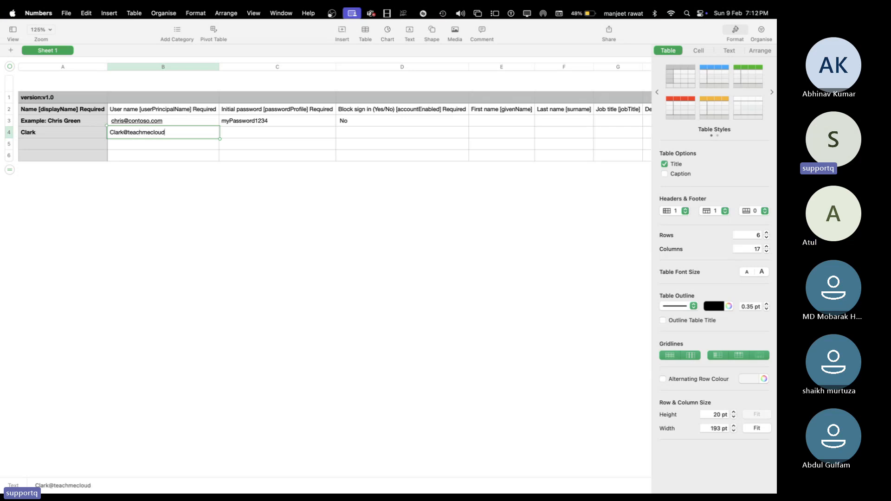
Enter Tony in the next row with a teachmecloud.net user name.
left_click(56, 148)
type("Ton")
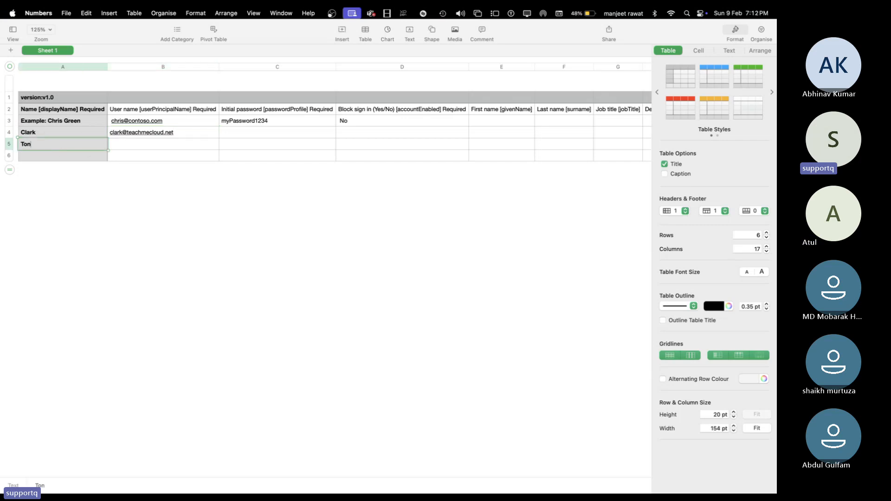
type("y")
key("Tab")
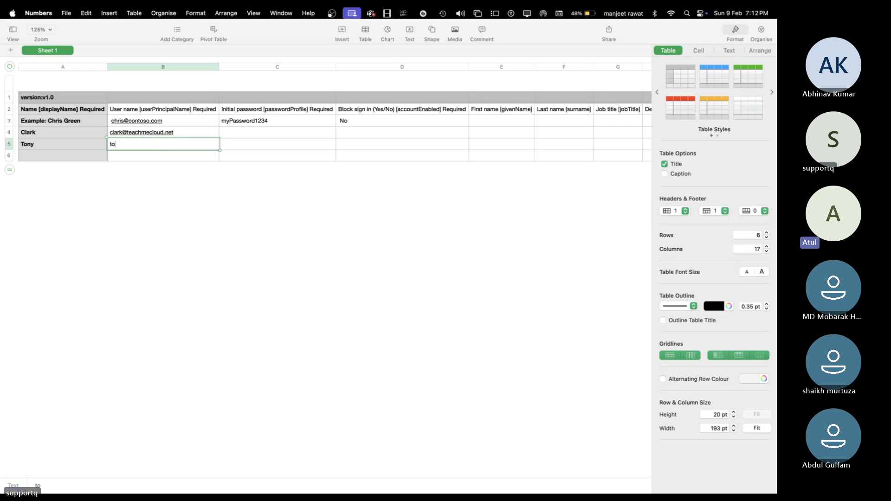
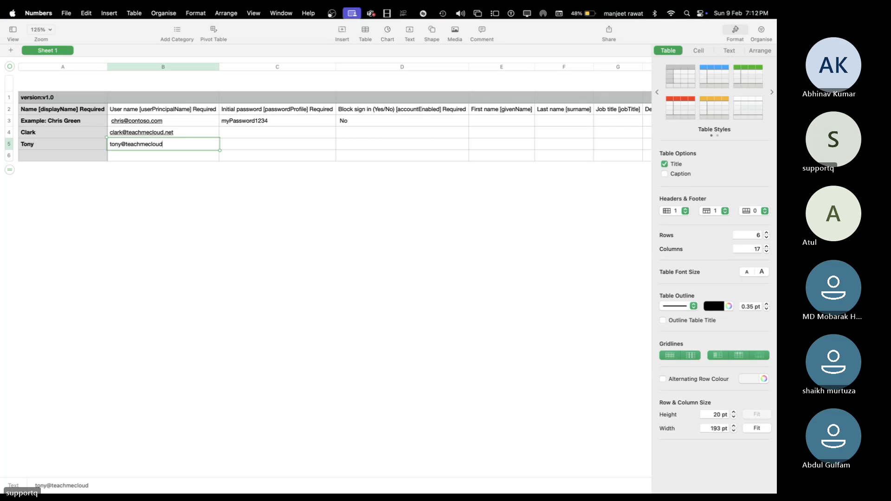
Enter Amazon in the third row with a teachmecloud.net user name.
left_click(85, 156)
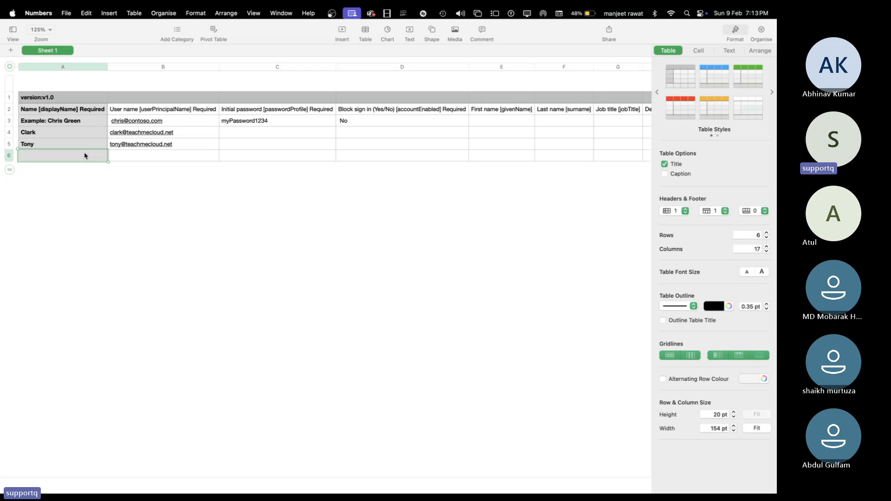
type("Amazon")
key("Tab")
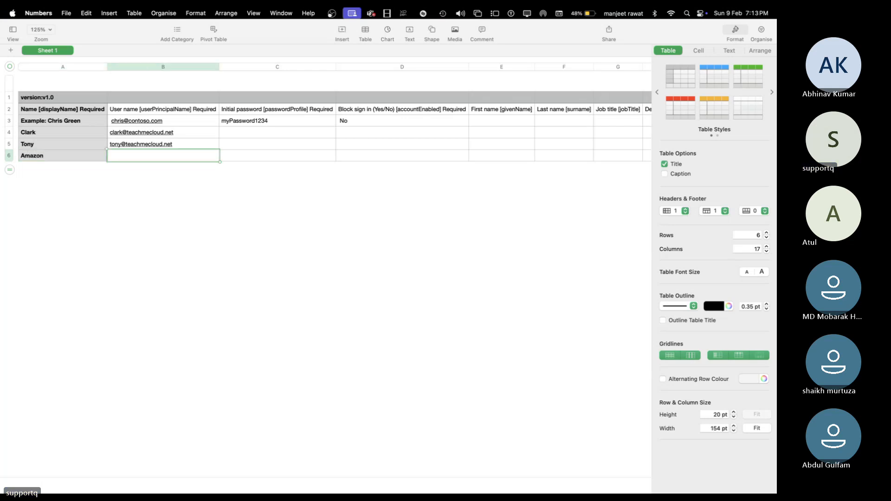
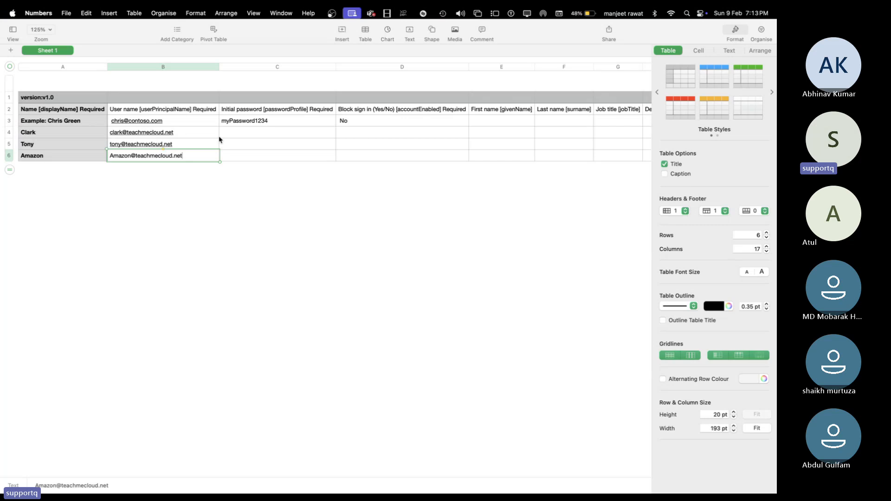
left_click(234, 137)
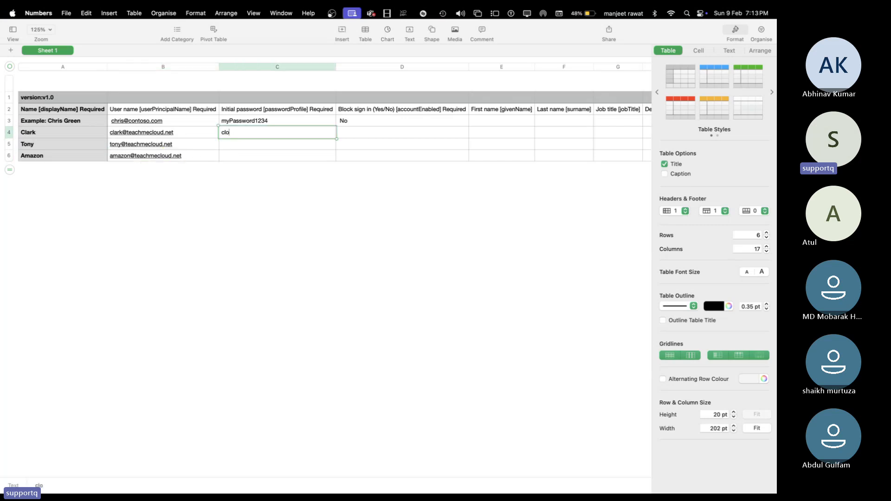
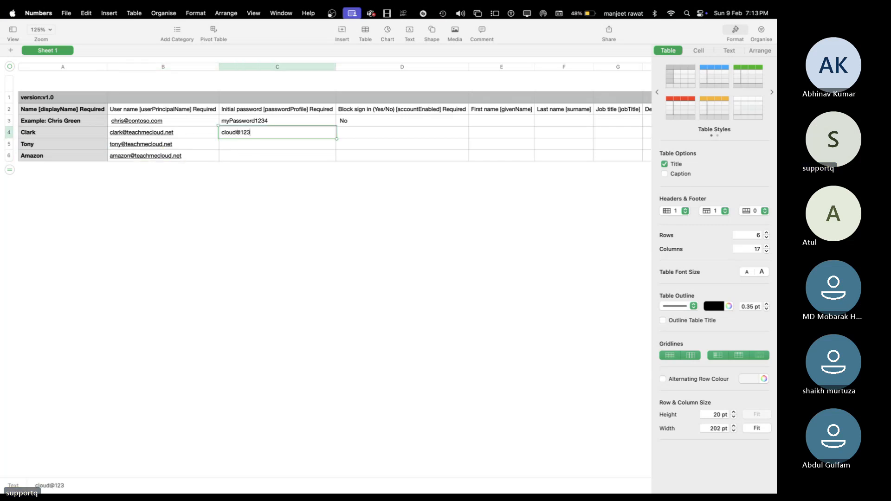
Enter the same initial password for the three new users in cells C4–C6.
key("Tab")
key("Return")
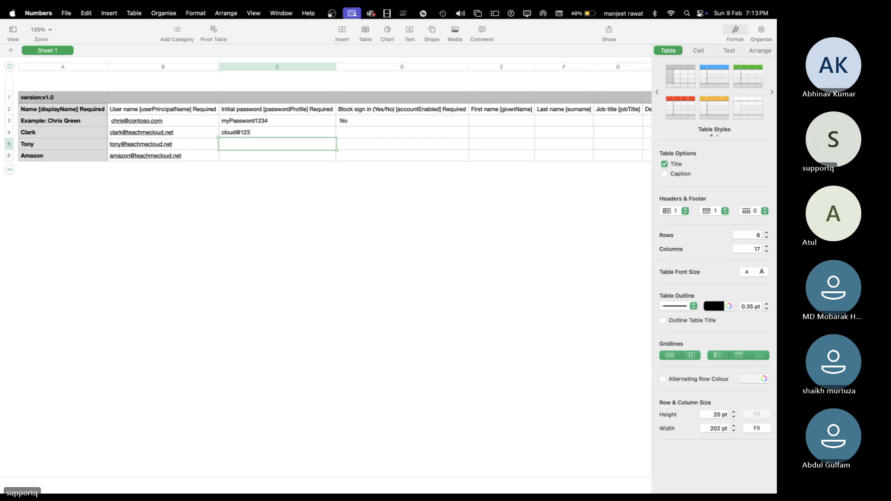
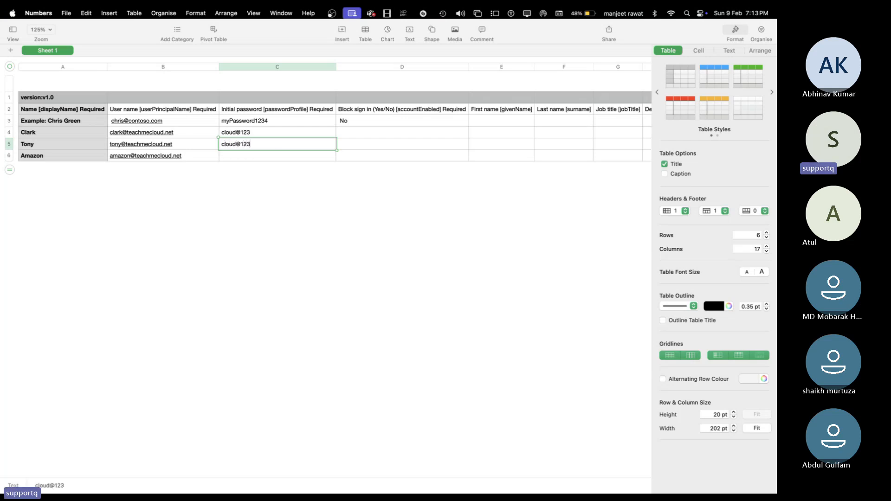
key("Return")
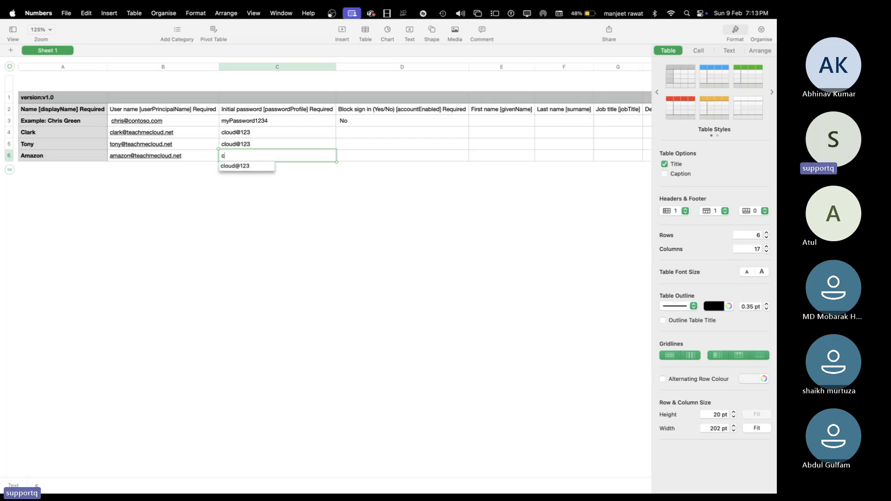
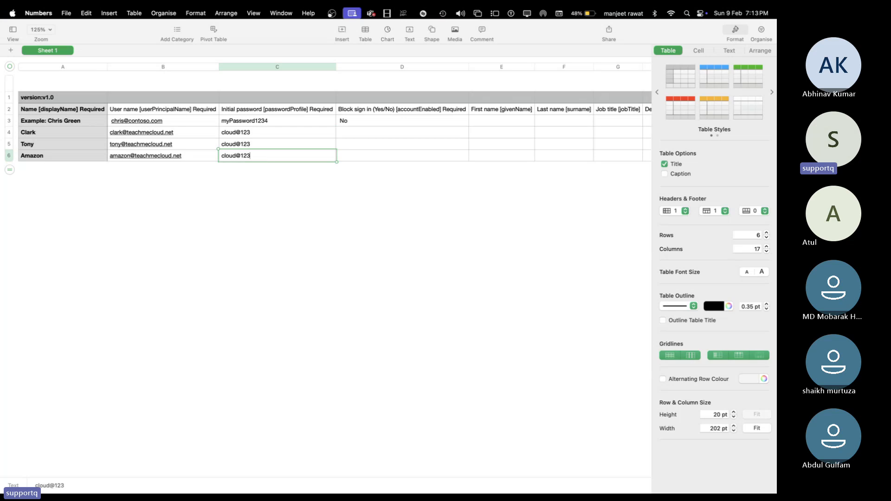
key("Tab")
Set Block sign in to No for all three new users in cells D4–D6.
type("No")
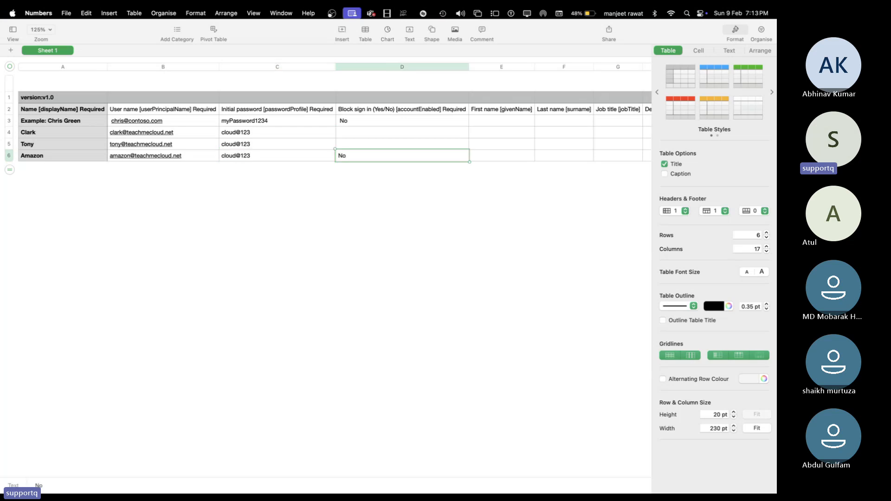
key("Up")
type("M")
key("BackSpace")
type("N")
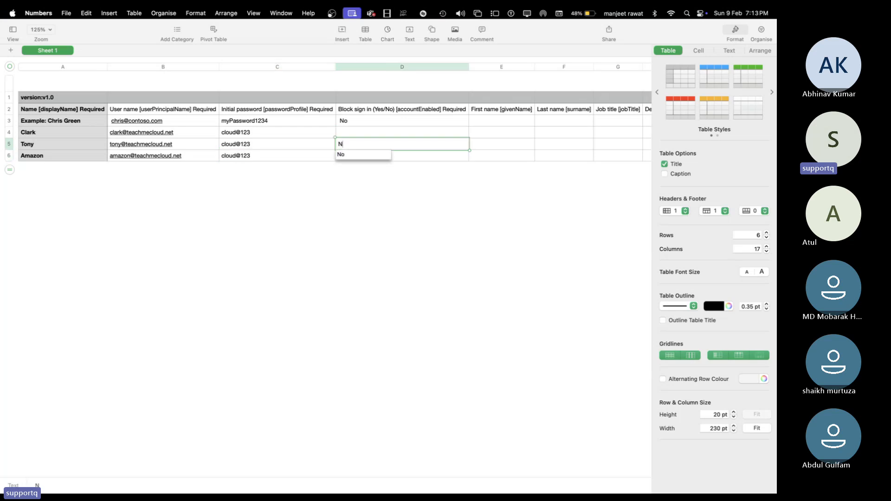
type("o")
key("Up")
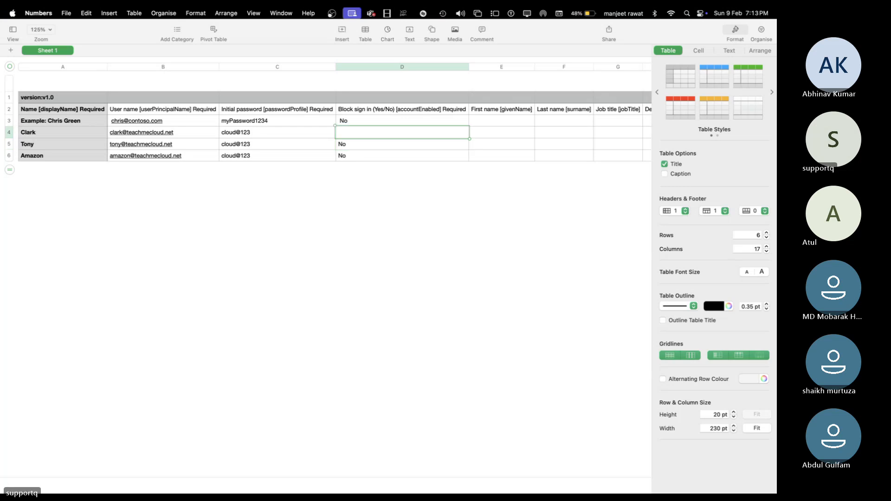
type("No")
left_click(245, 219)
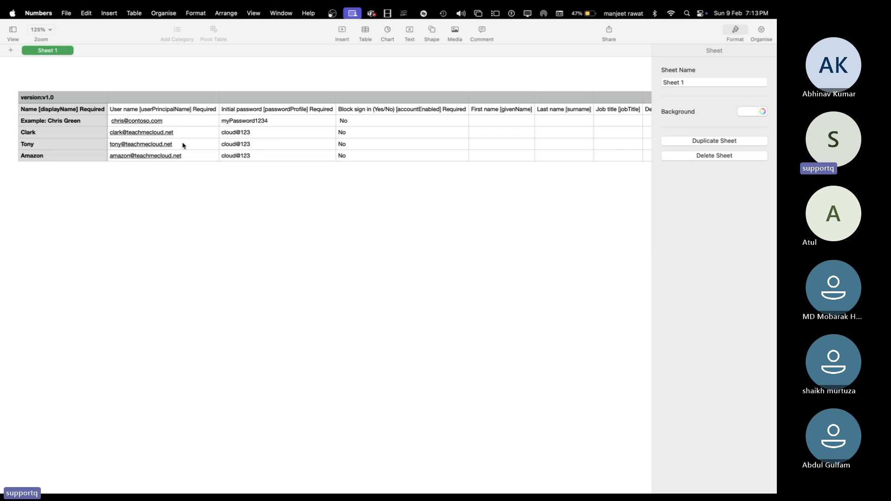
Put the UserCreateTemplate spreadsheet in full screen and show the File > Export To format list.
left_click(66, 13)
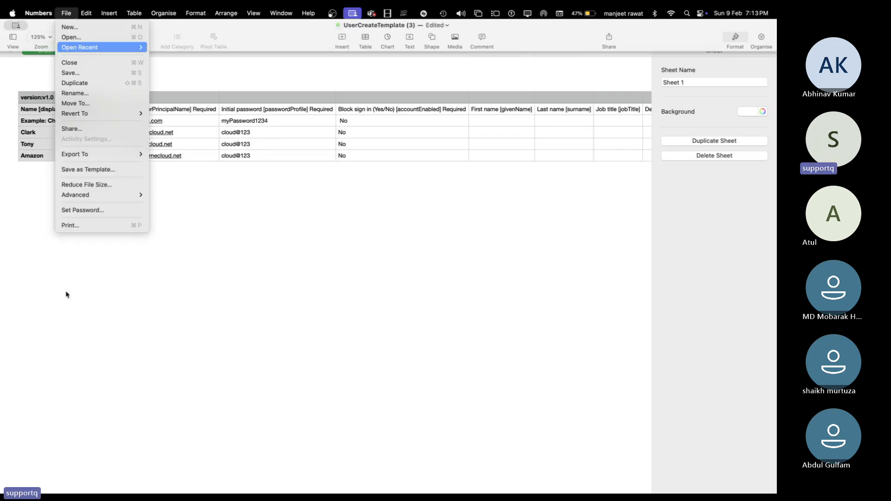
left_click(57, 171)
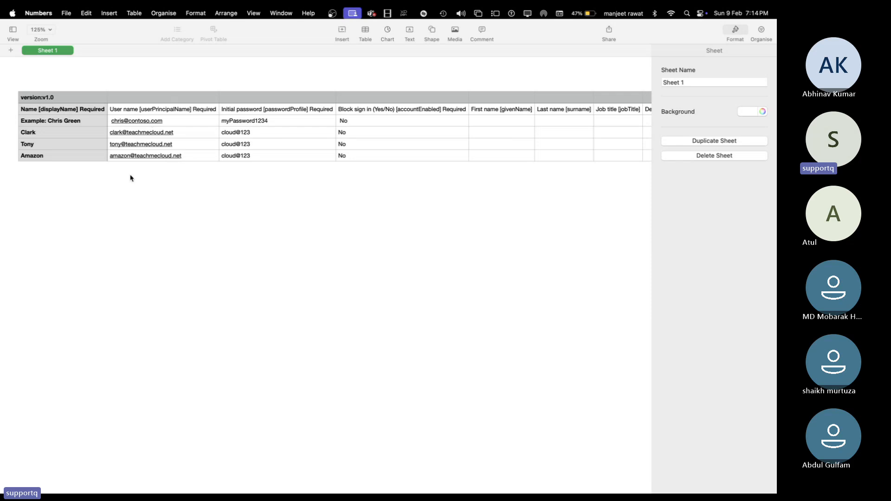
left_click(66, 14)
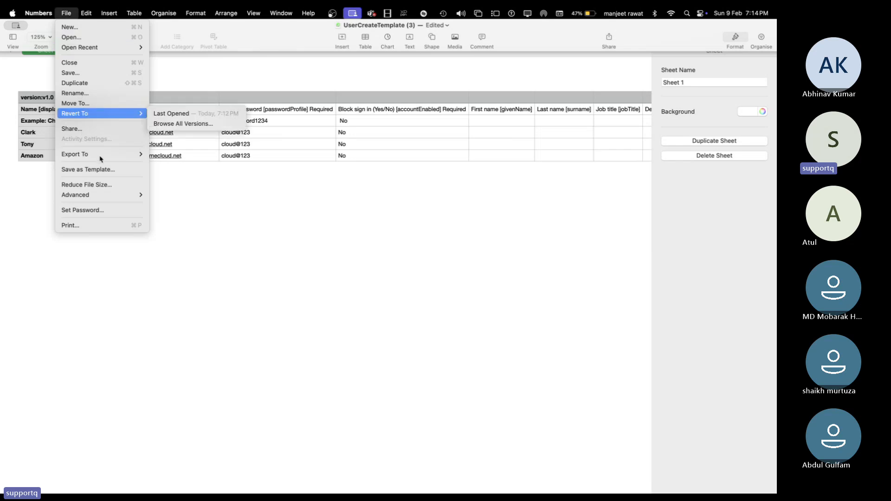
left_click(167, 178)
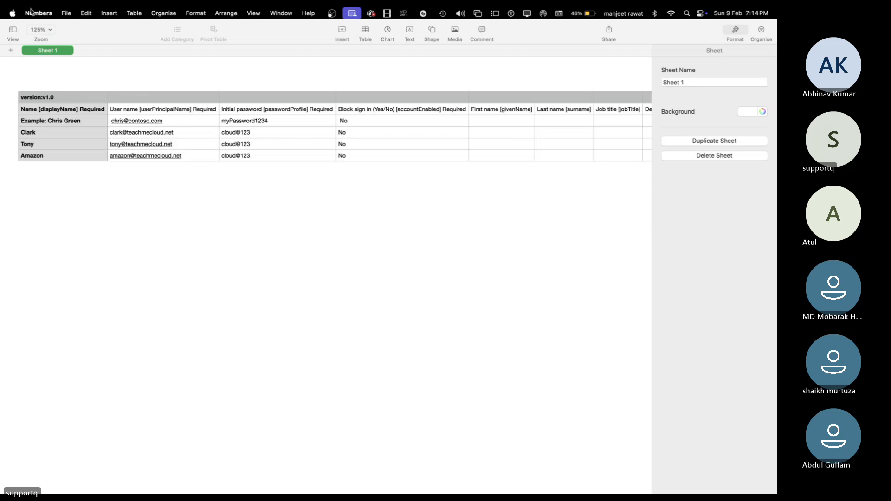
mouse_move(16, 23)
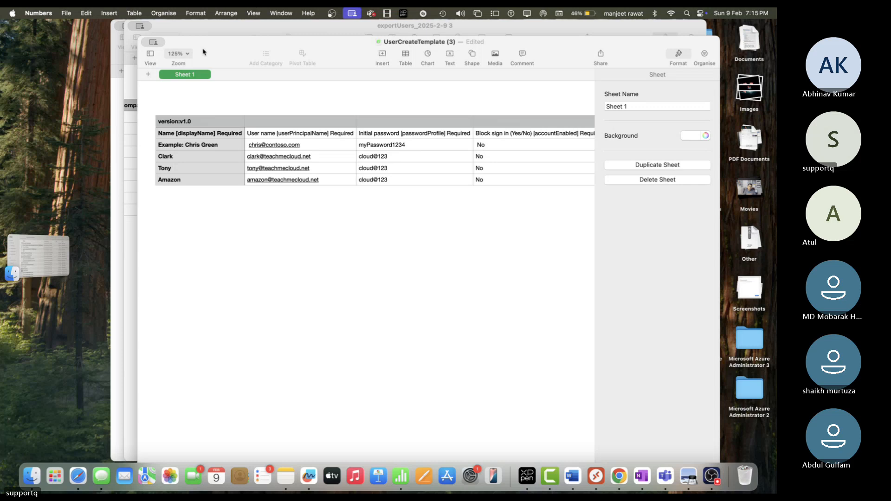
left_click(156, 42)
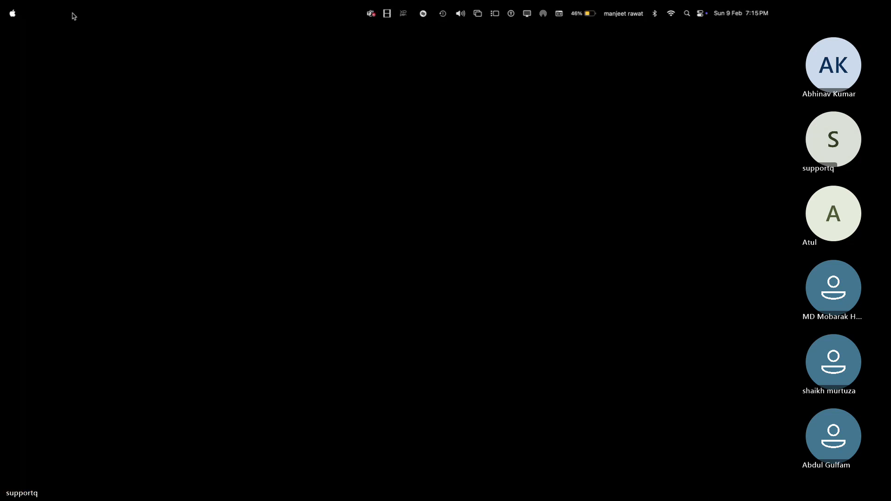
left_click(66, 13)
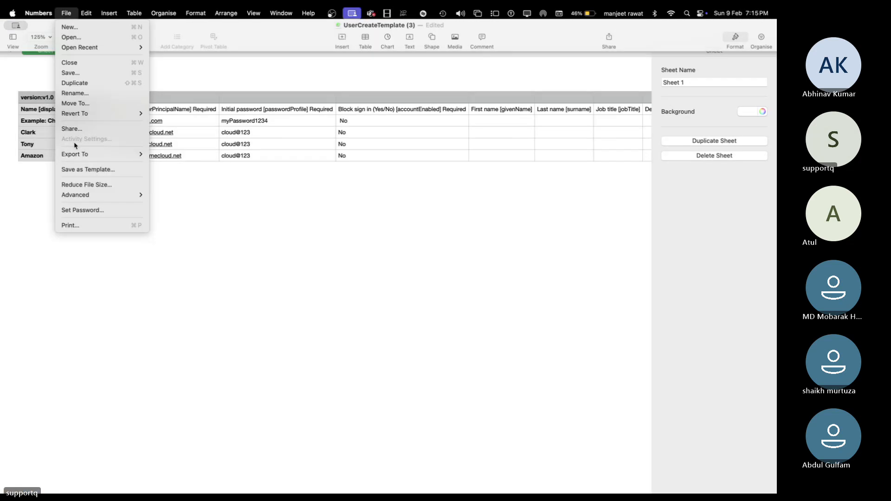
Export the sheet as CSV, saved as classbulkusers in the csr folder.
mouse_move(107, 155)
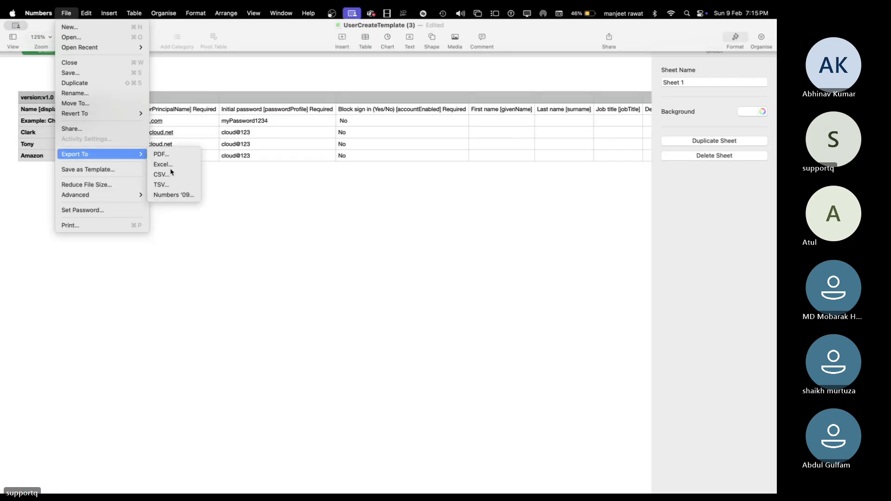
left_click(161, 175)
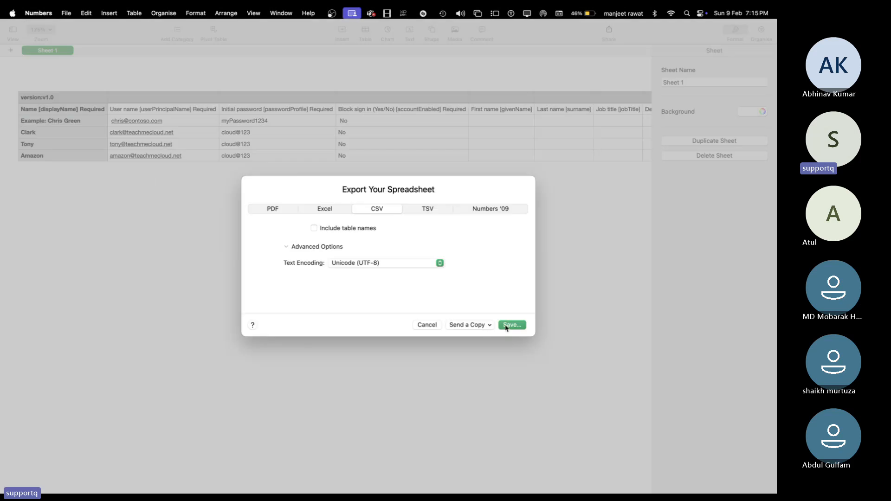
left_click(506, 327)
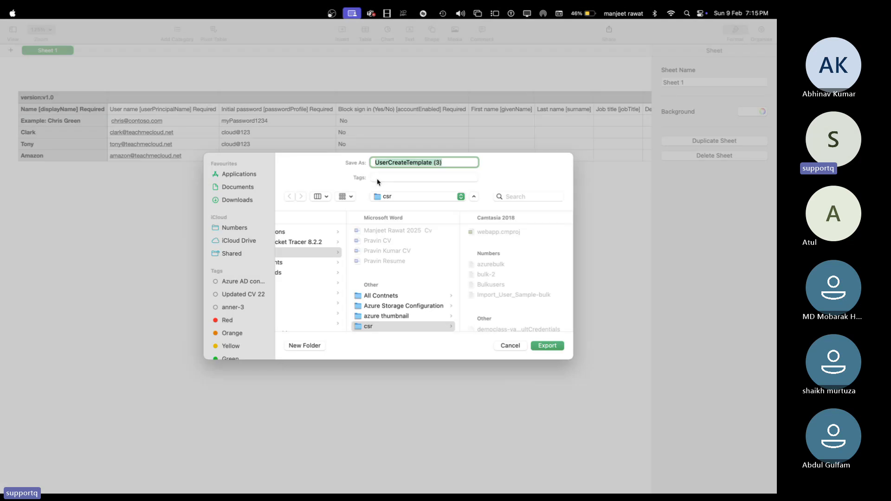
scroll(513, 275, "down", 2)
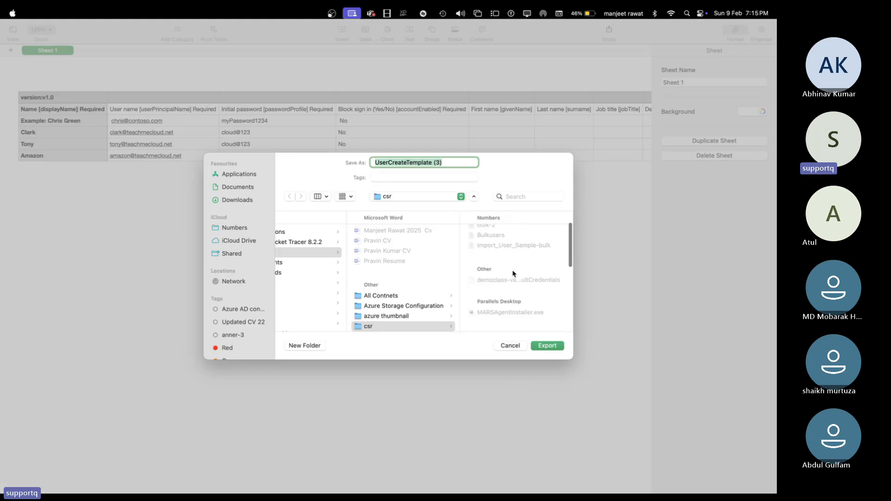
scroll(514, 273, "down", 5)
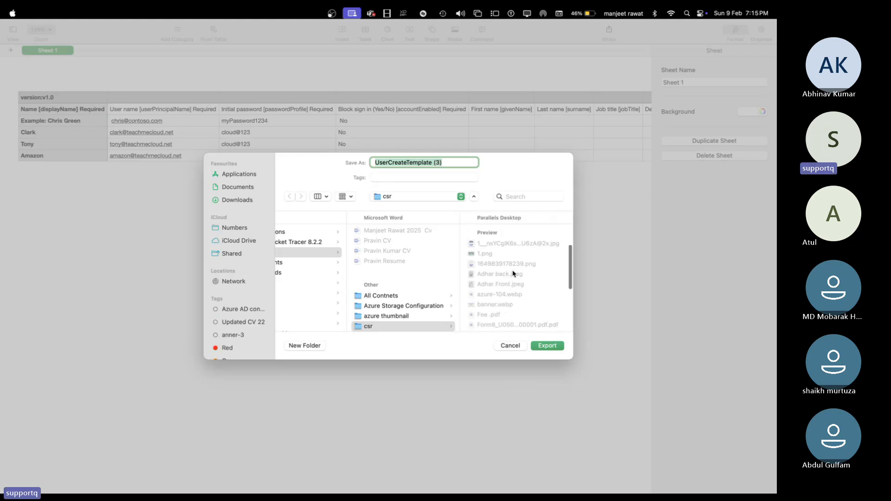
scroll(513, 273, "up", 3)
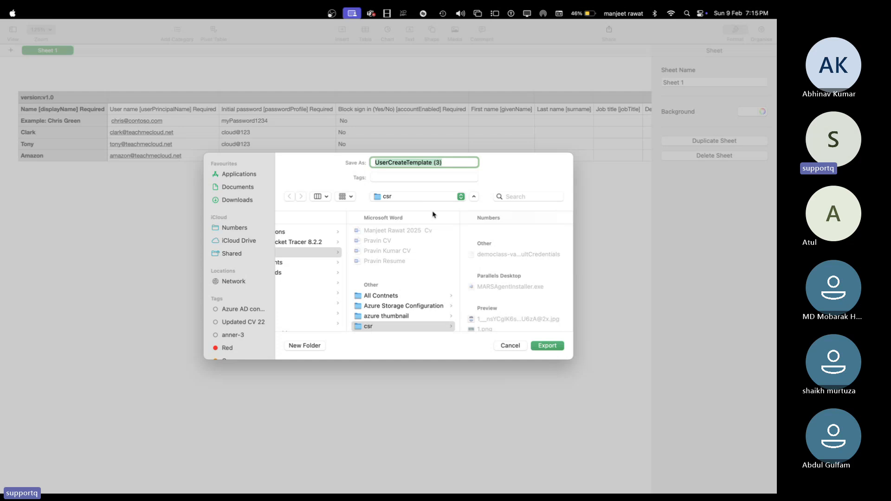
type("class")
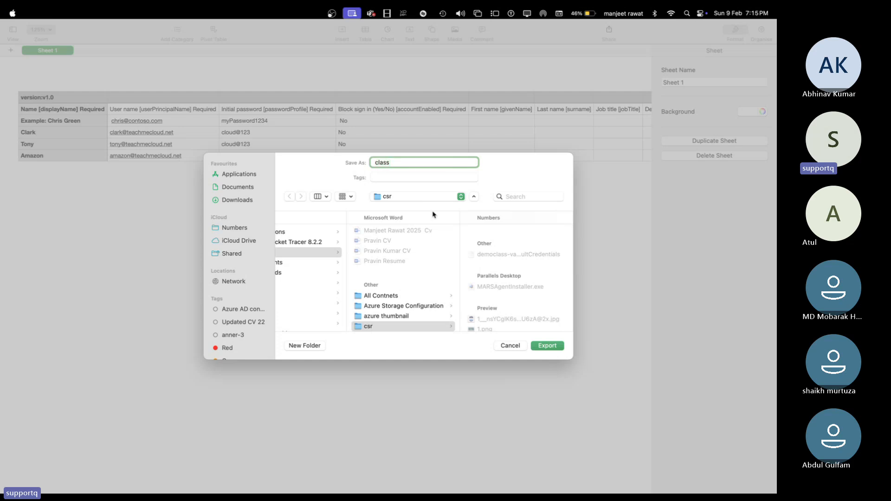
type("bulk")
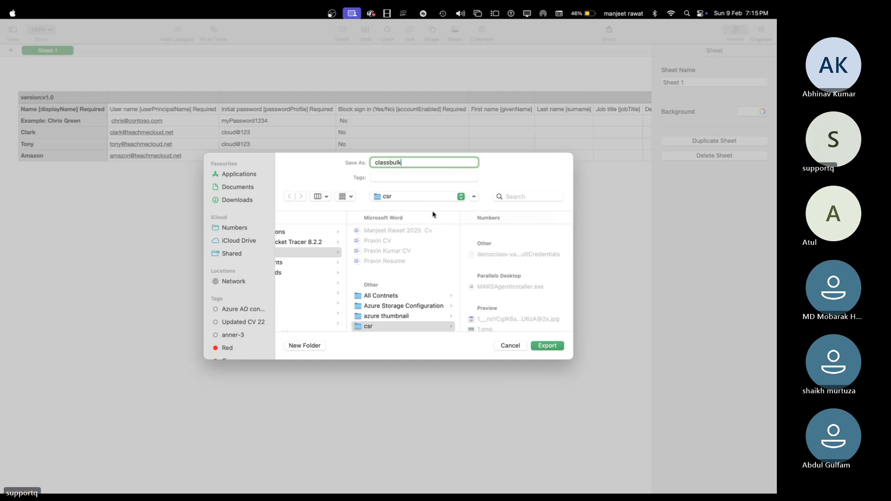
type("users")
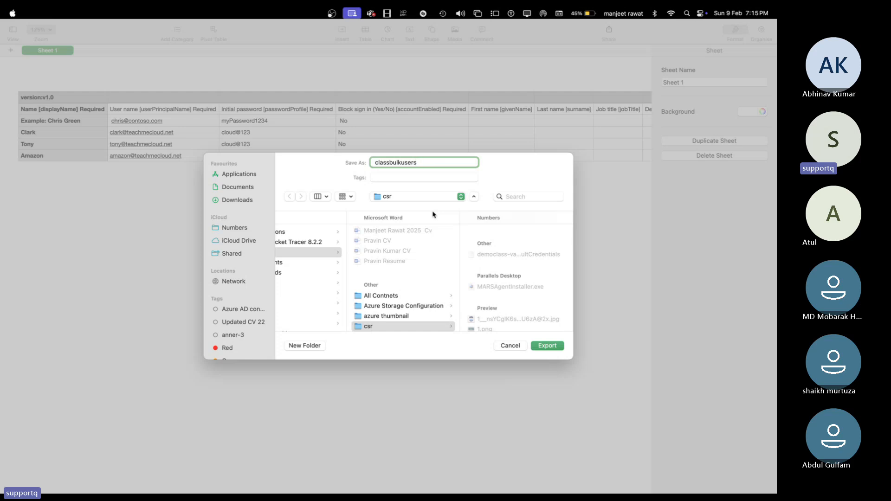
left_click(551, 345)
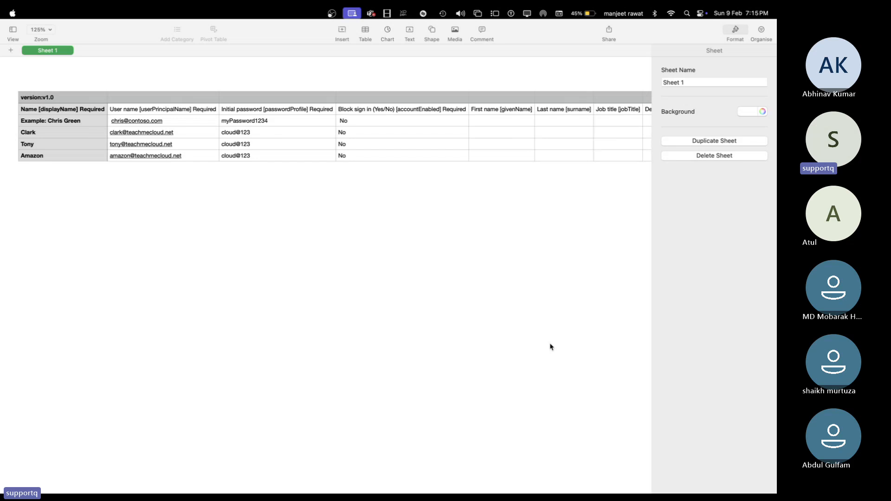
Back in the browser, upload classbulkusers.csv from the csr folder to Bulk create users.
key("super+w")
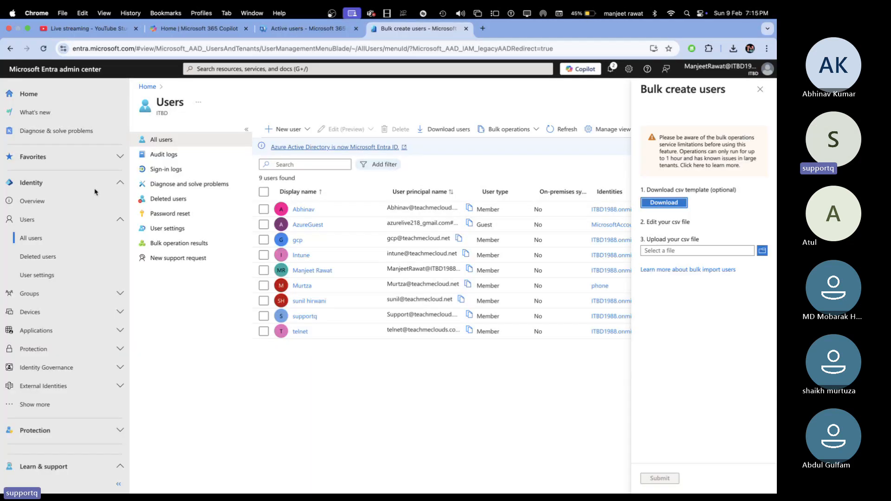
left_click(762, 251)
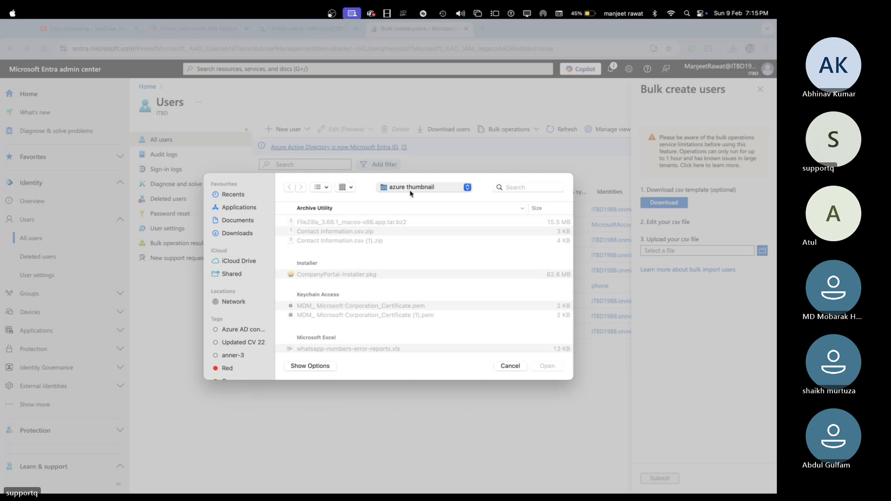
left_click(411, 190)
left_click(395, 268)
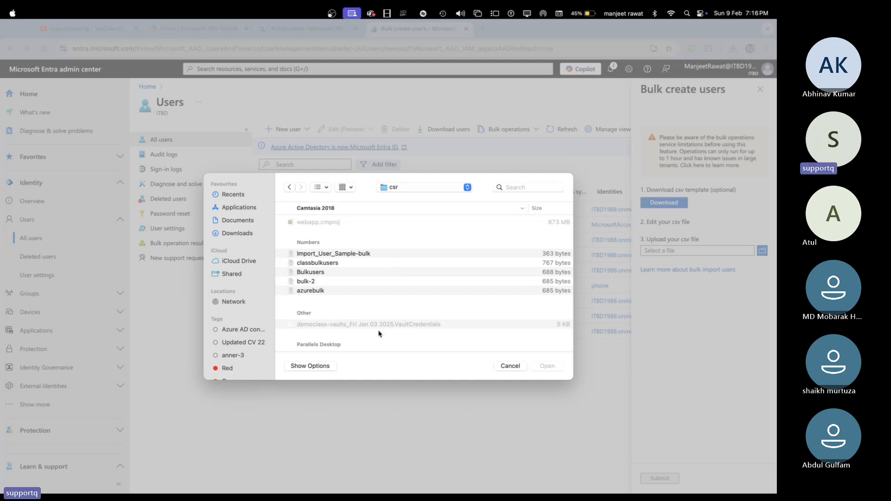
left_click(321, 263)
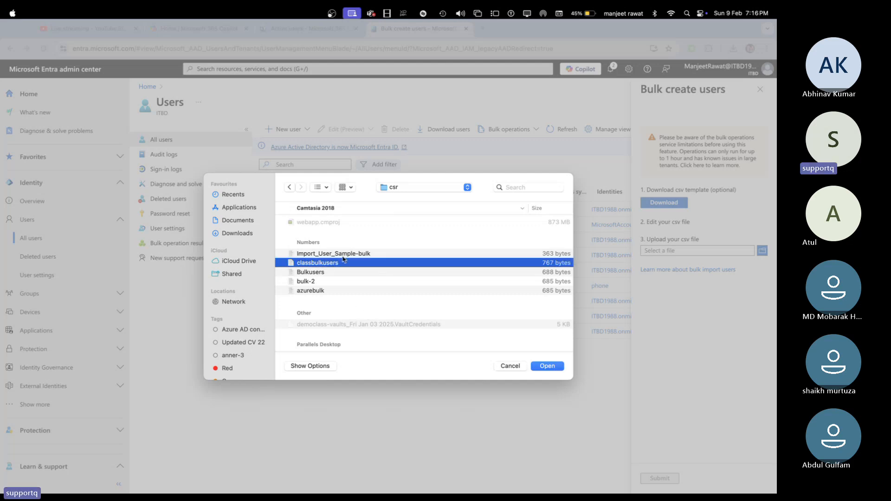
scroll(523, 266, "right", 5)
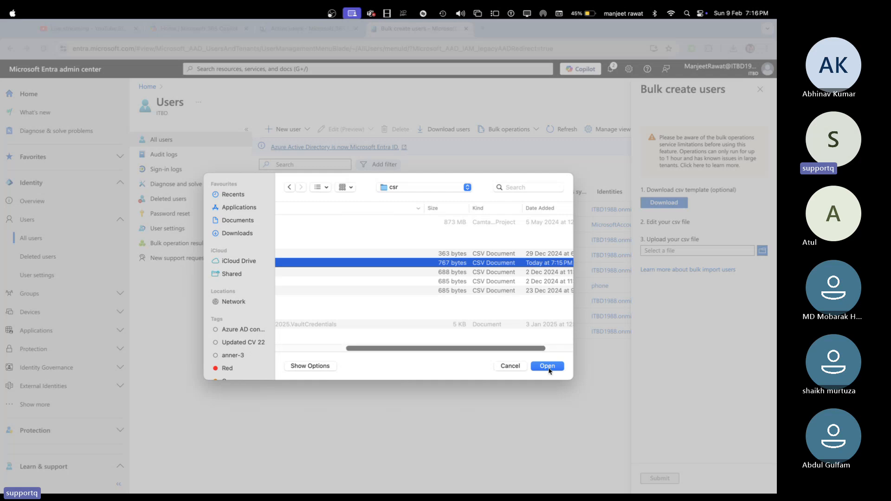
left_click(548, 366)
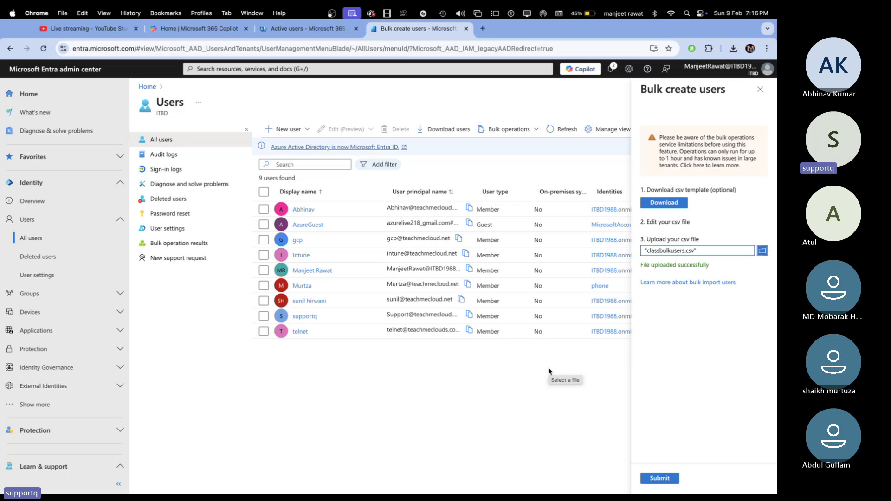
Submit the bulk creation, close the panel, and refresh Users to show 12 accounts.
left_click(660, 478)
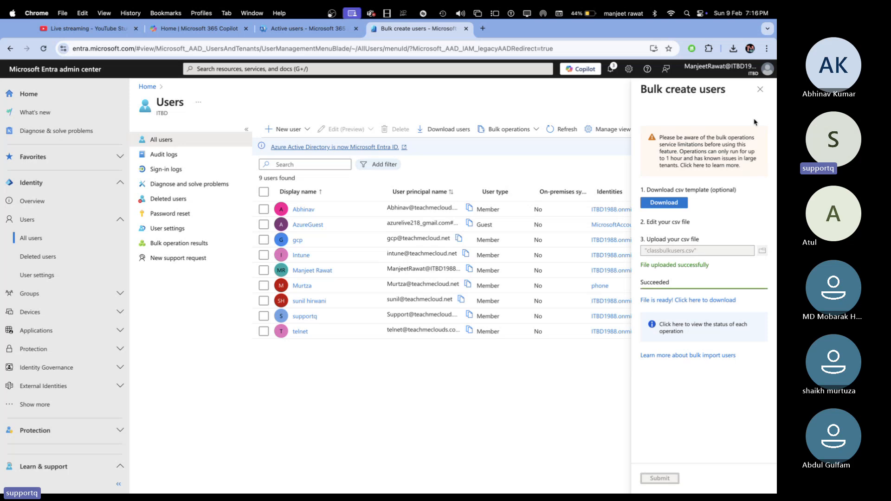
left_click(763, 91)
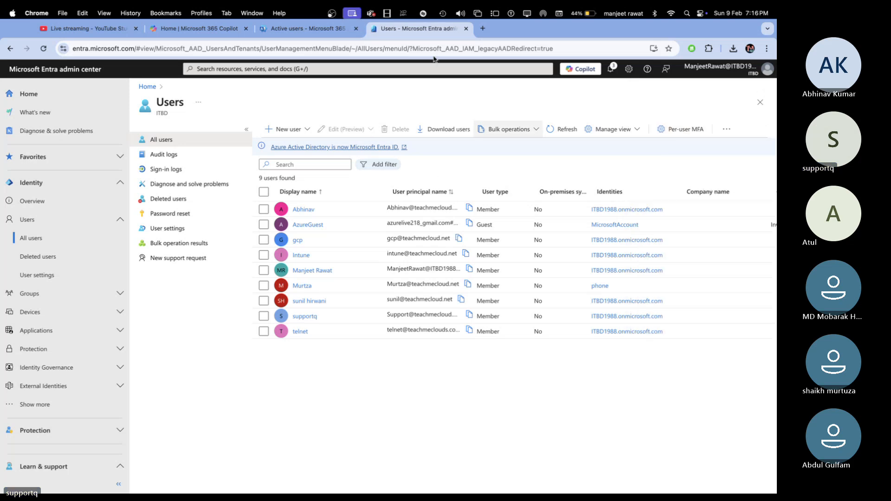
left_click(565, 139)
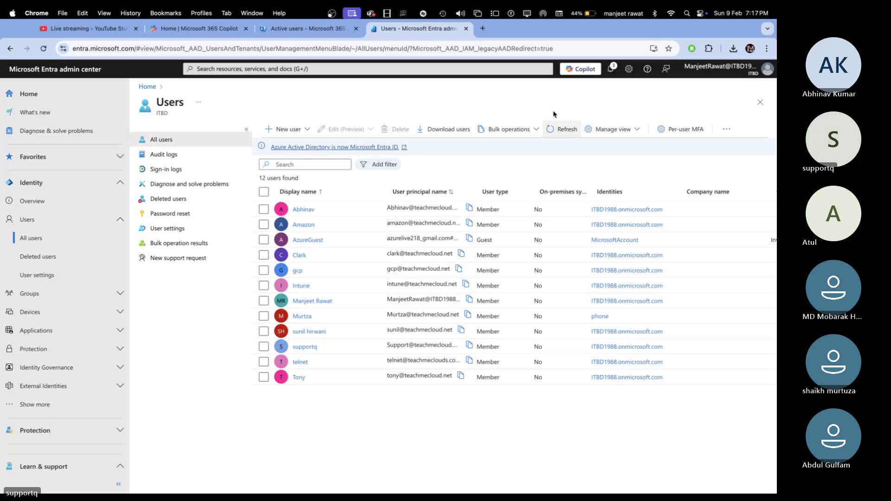
Widen the User principal name column to show full addresses, then move to OneNote.
left_click_drag(475, 185, 555, 186)
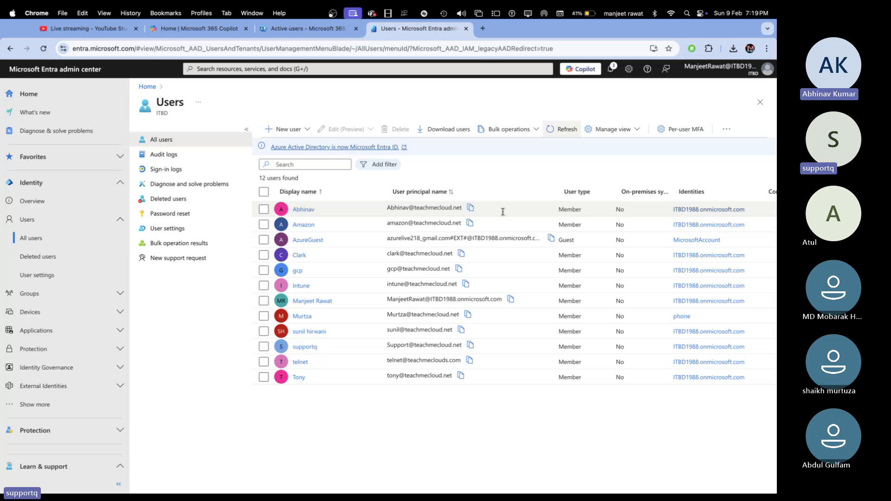
key("super+Tab")
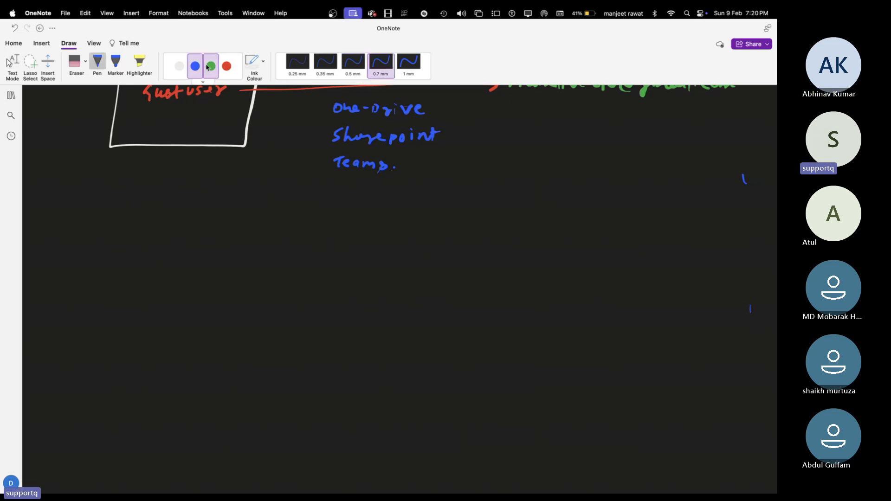
Select green pen ink and undo a stray test stroke.
left_click(210, 67)
left_click(10, 63)
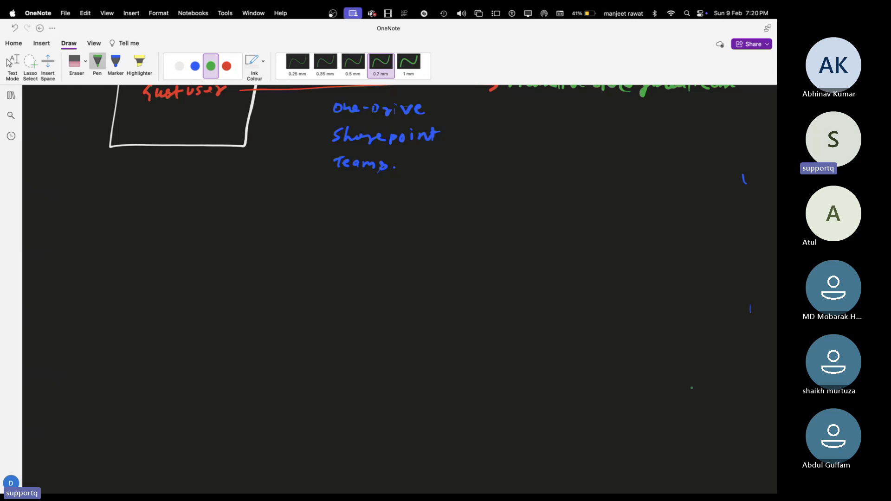
left_click_drag(698, 390, 698, 382)
scroll(701, 380, "down", 3)
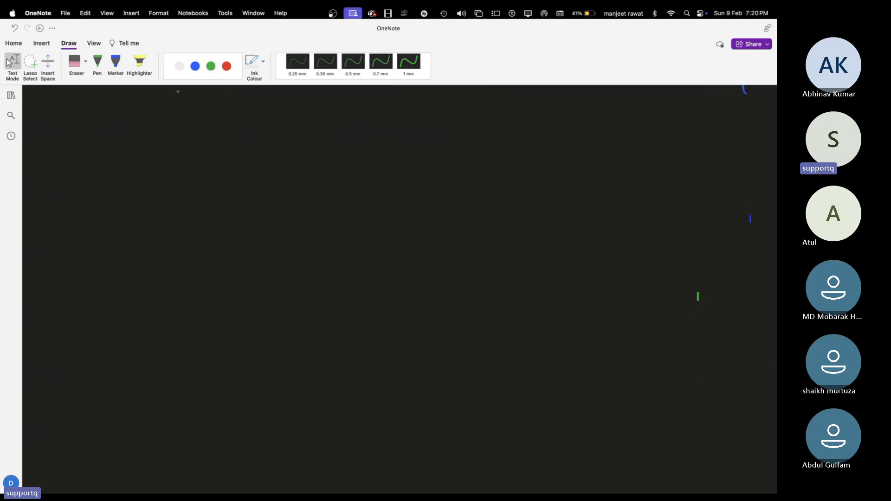
mouse_move(198, 122)
left_mouse_down()
mouse_move(203, 108)
mouse_move(209, 122)
mouse_move(218, 111)
left_mouse_up()
scroll(211, 120, "up", 1)
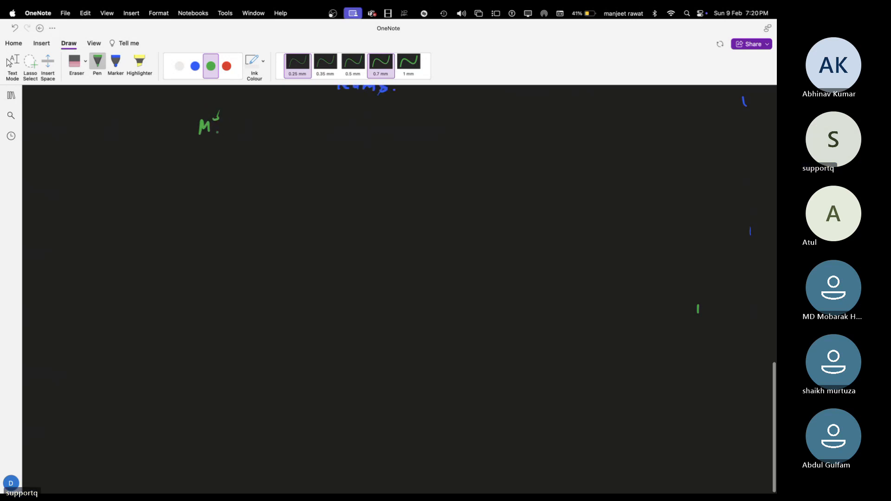
key("super+z")
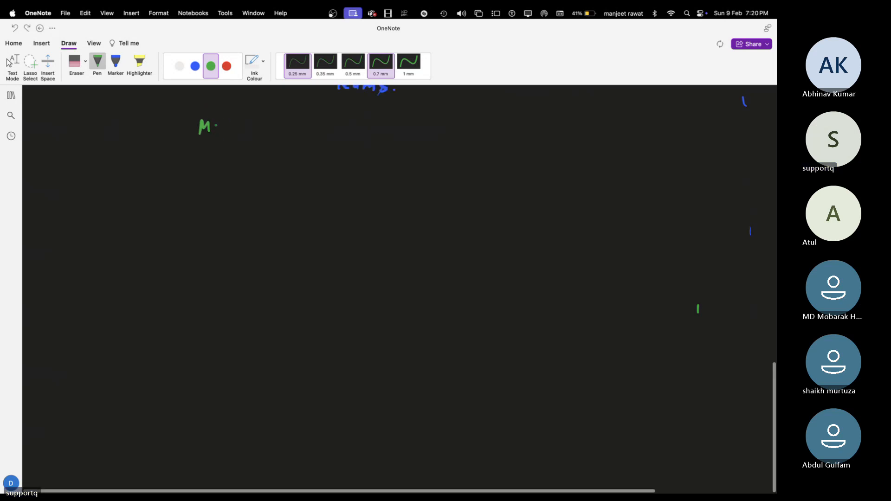
Handwrite 'Ms-Entra Admin Center' in green, enclosed in brackets.
mouse_move(216, 124)
left_mouse_down()
mouse_move(213, 134)
mouse_move(228, 129)
left_mouse_up()
mouse_move(238, 124)
left_mouse_down()
mouse_move(238, 134)
mouse_move(246, 126)
mouse_move(257, 134)
left_mouse_up()
mouse_move(253, 127)
left_mouse_down()
mouse_move(278, 129)
mouse_move(281, 137)
mouse_move(320, 131)
left_mouse_up()
left_click_drag(328, 128, 353, 136)
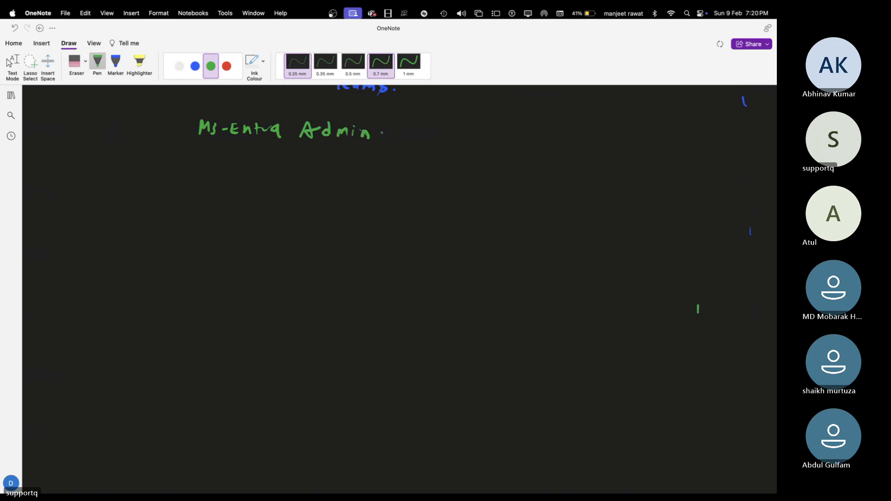
mouse_move(398, 126)
left_mouse_down()
mouse_move(395, 135)
mouse_move(465, 133)
left_mouse_up()
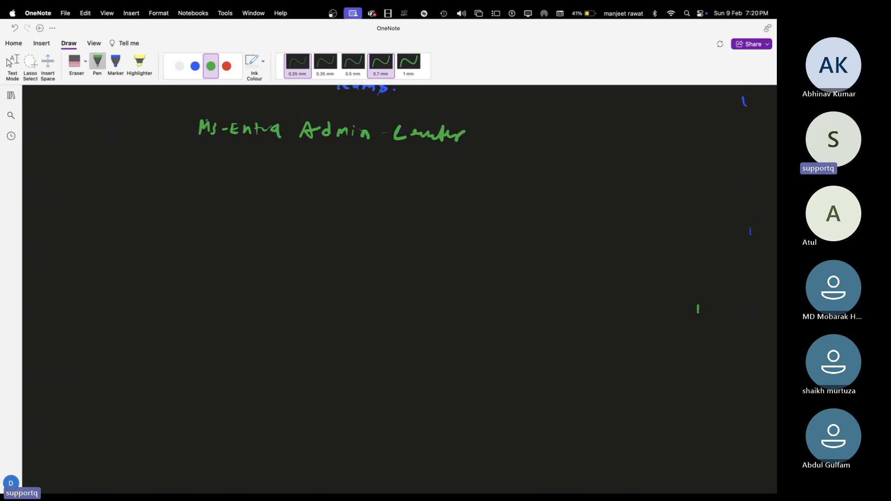
left_click(481, 142)
mouse_move(206, 112)
left_mouse_down()
mouse_move(186, 114)
mouse_move(191, 140)
left_mouse_up()
mouse_move(473, 123)
left_mouse_down()
mouse_move(484, 124)
mouse_move(483, 148)
mouse_move(458, 148)
left_mouse_up()
Handwrite red 'MFA –' and 'SSPR –' labels below the green heading.
left_click(226, 66)
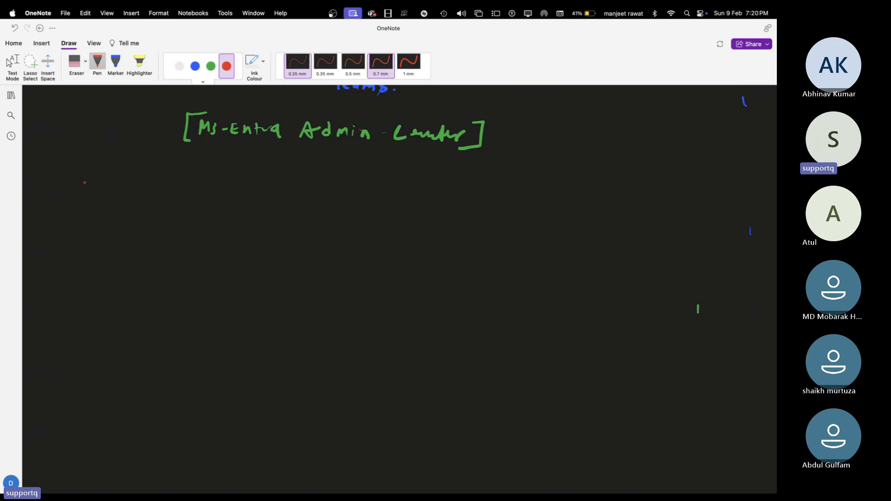
left_click_drag(134, 186, 165, 174)
left_click_drag(156, 180, 189, 178)
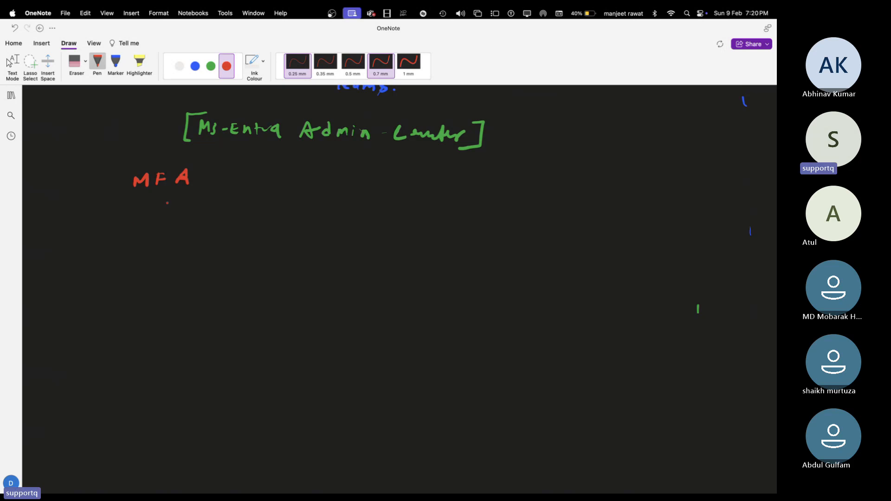
mouse_move(142, 220)
left_mouse_down()
mouse_move(131, 235)
mouse_move(155, 225)
mouse_move(149, 234)
mouse_move(187, 234)
left_mouse_up()
left_click_drag(192, 226, 199, 235)
left_click_drag(210, 176, 222, 176)
left_click_drag(208, 227, 226, 227)
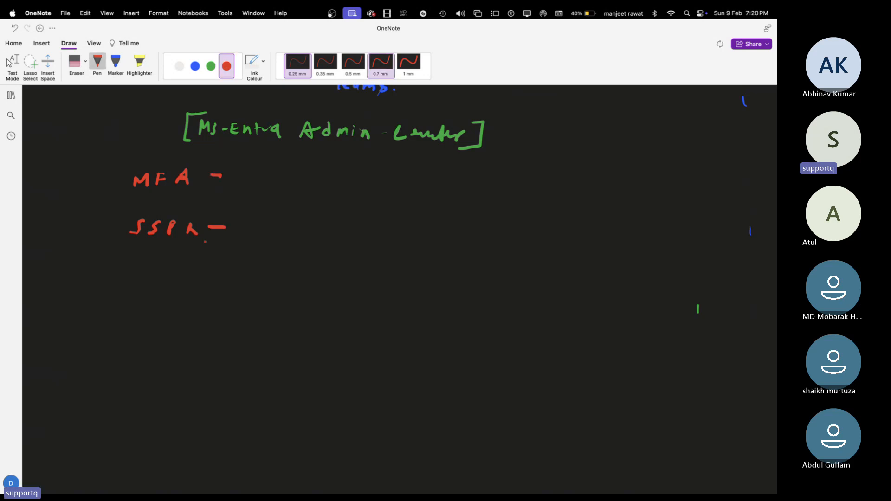
Leave inking for text mode, then return to the pen on the Draw tab.
key("Escape")
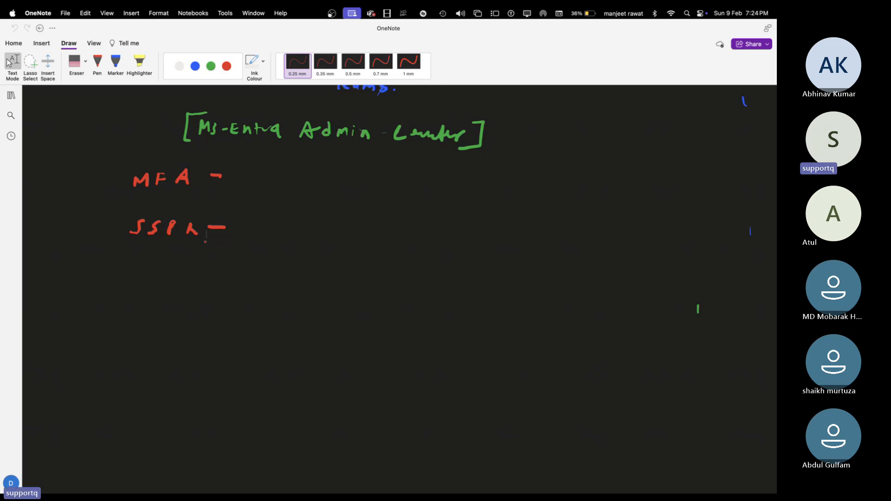
left_click(10, 63)
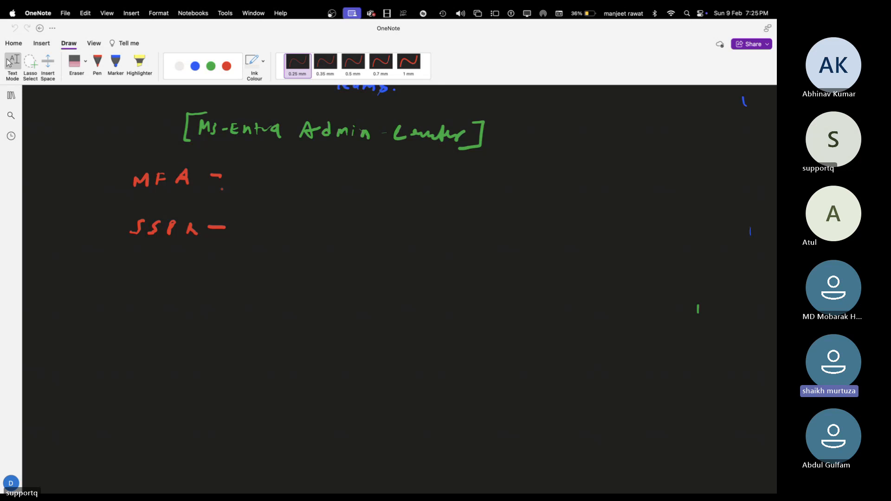
left_click(381, 61)
In white ink, branch two arrows from MFA labelled Legacy and Modern, and box Legacy.
left_click(180, 66)
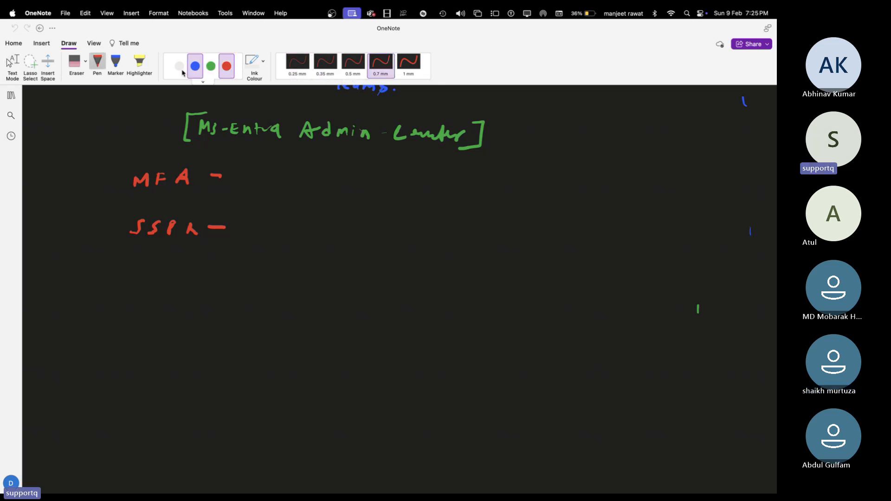
mouse_move(241, 178)
left_mouse_down()
mouse_move(287, 158)
mouse_move(292, 208)
left_mouse_up()
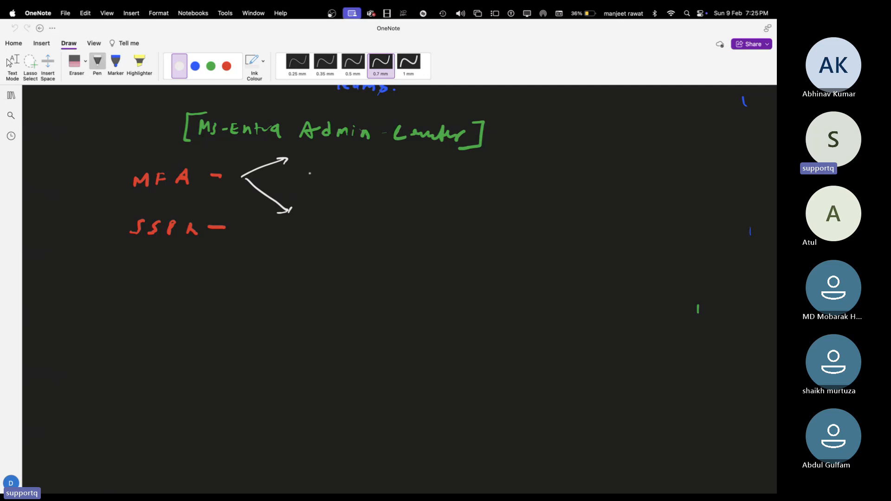
mouse_move(305, 156)
left_mouse_down()
mouse_move(327, 171)
mouse_move(359, 161)
mouse_move(358, 173)
left_mouse_up()
mouse_move(311, 201)
left_mouse_down()
mouse_move(311, 215)
mouse_move(349, 199)
mouse_move(372, 210)
left_mouse_up()
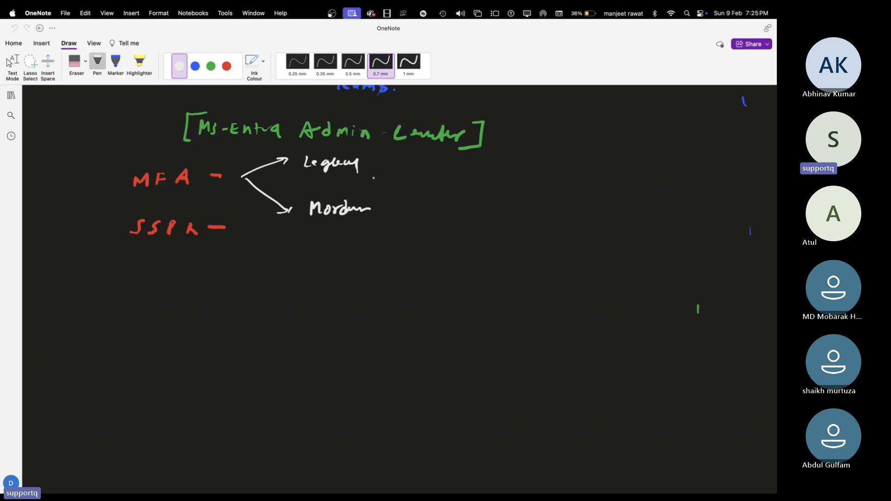
left_click_drag(297, 153, 297, 175)
mouse_move(299, 153)
left_mouse_down()
mouse_move(366, 154)
mouse_move(365, 175)
mouse_move(297, 175)
left_mouse_up()
left_click(211, 66)
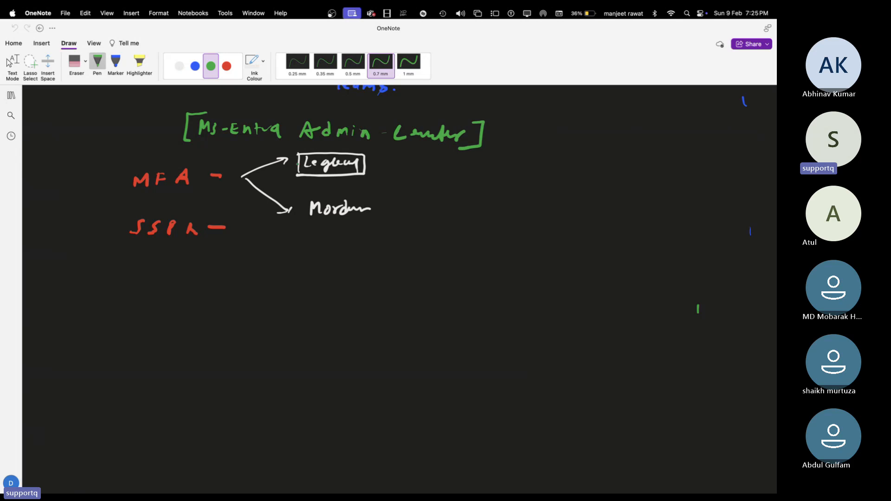
Box the Modern label in white and draw green branch arrows beneath it.
left_click(179, 66)
left_click_drag(307, 198, 306, 221)
mouse_move(306, 197)
left_mouse_down()
mouse_move(375, 217)
mouse_move(306, 222)
mouse_move(344, 259)
mouse_move(378, 259)
mouse_move(338, 311)
left_mouse_up()
left_click(211, 66)
mouse_move(339, 312)
left_mouse_down()
mouse_move(373, 310)
mouse_move(334, 345)
mouse_move(367, 358)
left_mouse_up()
Write 'Low level security MFA.' in green beside the first branch arrow.
mouse_move(393, 254)
left_mouse_down()
mouse_move(396, 265)
mouse_move(480, 262)
left_mouse_up()
left_click_drag(488, 258, 502, 263)
left_click_drag(508, 258, 527, 256)
left_click_drag(530, 258, 538, 263)
mouse_move(534, 257)
left_mouse_down()
mouse_move(544, 270)
mouse_move(572, 265)
left_mouse_up()
mouse_move(576, 264)
left_mouse_down()
mouse_move(584, 252)
mouse_move(602, 257)
left_mouse_up()
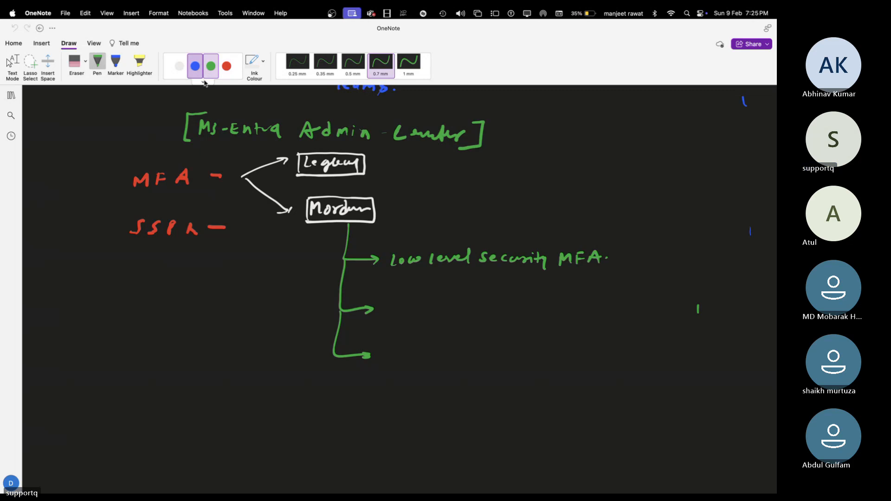
Write 'Mid MFA' in blue beside the middle arrow.
left_click(195, 66)
left_click_drag(398, 314, 410, 313)
left_click_drag(413, 304, 423, 311)
left_click(444, 304)
mouse_move(430, 296)
left_mouse_down()
mouse_move(430, 312)
mouse_move(499, 313)
left_mouse_up()
left_click_drag(487, 307, 495, 307)
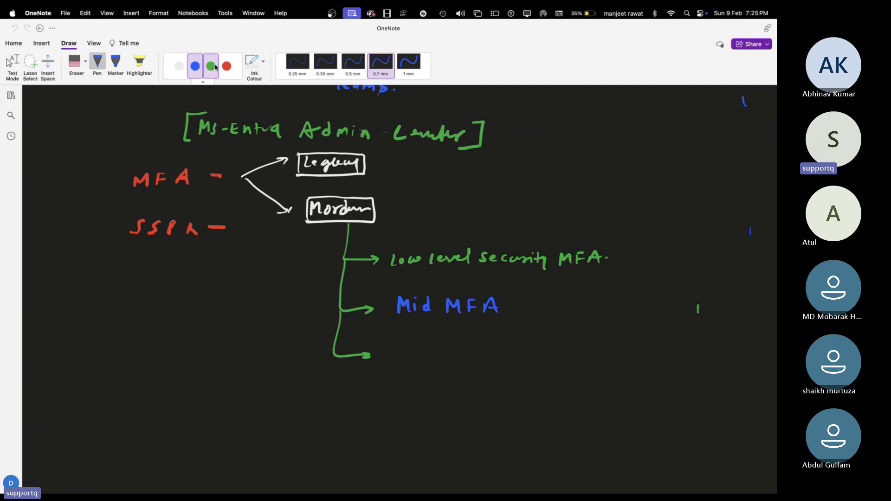
Write 'High security MFA' in red beside the bottom arrow.
left_click(226, 66)
left_click(385, 368)
left_click_drag(397, 344, 405, 359)
mouse_move(411, 349)
left_mouse_down()
mouse_move(417, 366)
mouse_move(436, 357)
left_mouse_up()
mouse_move(457, 346)
left_mouse_down()
mouse_move(450, 357)
mouse_move(496, 356)
left_mouse_up()
mouse_move(498, 349)
left_mouse_down()
mouse_move(559, 356)
mouse_move(583, 343)
mouse_move(595, 357)
mouse_move(603, 348)
left_mouse_up()
left_click(553, 353)
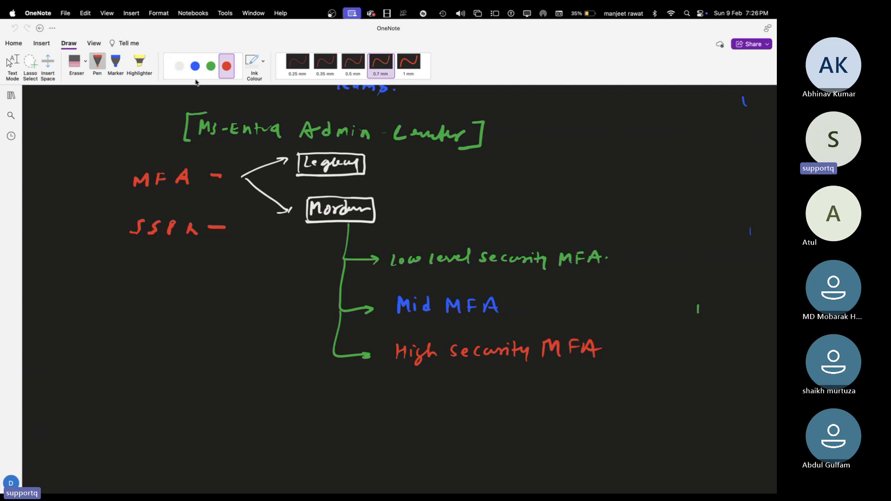
left_click(179, 66)
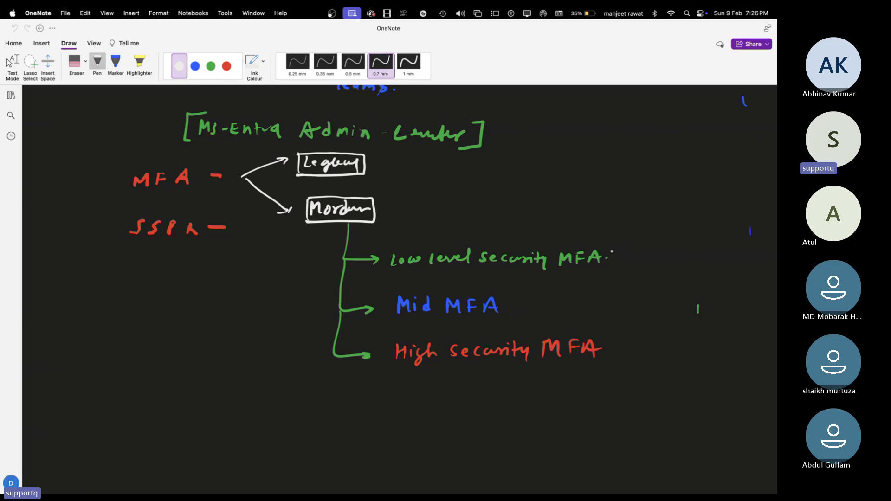
Handwrite two arrows out of Low level security MFA and write SMS at the upper one.
mouse_move(612, 253)
left_mouse_down()
mouse_move(633, 236)
mouse_move(639, 274)
left_mouse_up()
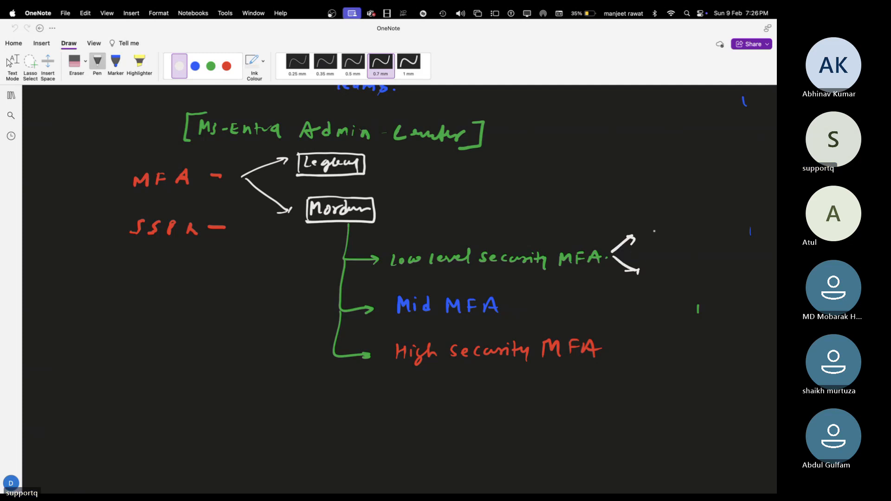
left_click_drag(649, 231, 644, 240)
mouse_move(653, 233)
left_mouse_down()
mouse_move(671, 243)
mouse_move(654, 273)
mouse_move(692, 268)
mouse_move(707, 277)
mouse_move(701, 286)
left_mouse_up()
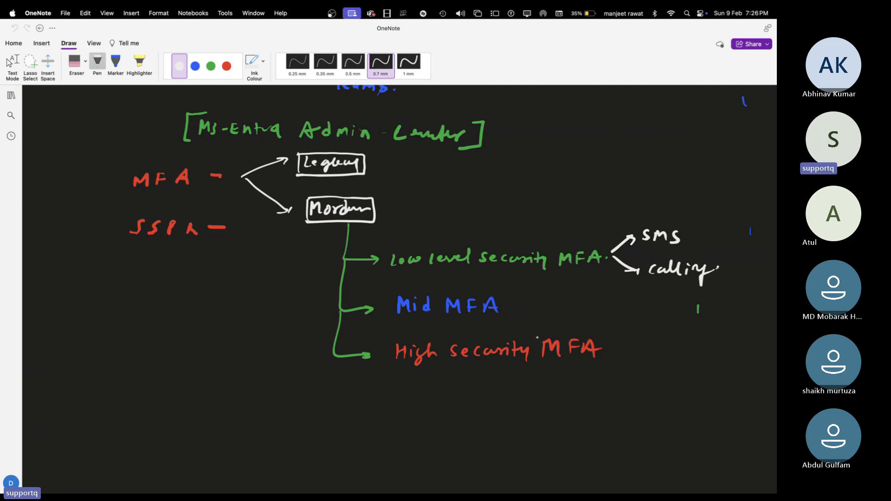
Handwrite an arrow after Mid MFA followed by 'DUO, octa. 3rd Party App'.
left_click_drag(506, 306, 529, 305)
mouse_move(532, 301)
left_mouse_down()
mouse_move(533, 311)
mouse_move(566, 302)
mouse_move(574, 319)
left_mouse_up()
left_click_drag(591, 303, 588, 304)
mouse_move(603, 302)
left_mouse_down()
mouse_move(602, 310)
mouse_move(611, 304)
left_mouse_up()
left_click_drag(622, 304, 625, 310)
left_click(631, 307)
left_click(634, 306)
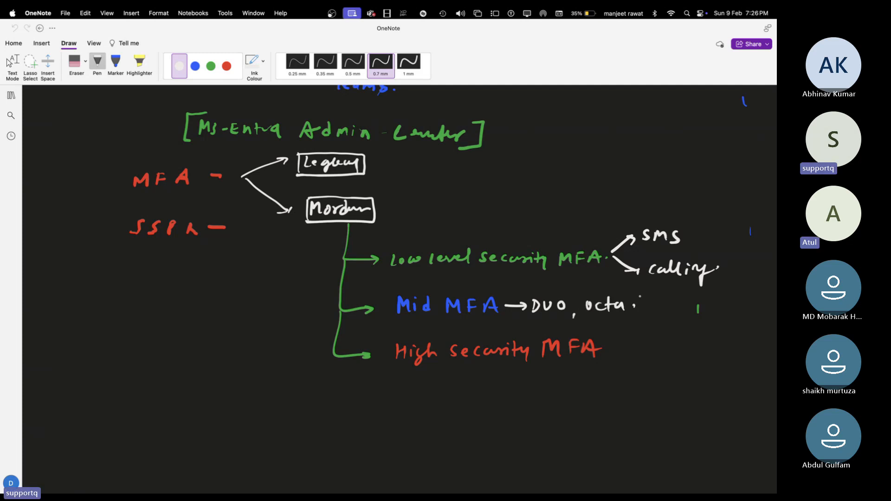
mouse_move(650, 297)
left_mouse_down()
mouse_move(655, 309)
mouse_move(686, 302)
mouse_move(712, 313)
mouse_move(725, 297)
mouse_move(739, 309)
mouse_move(733, 317)
mouse_move(746, 311)
left_mouse_up()
left_click(750, 307)
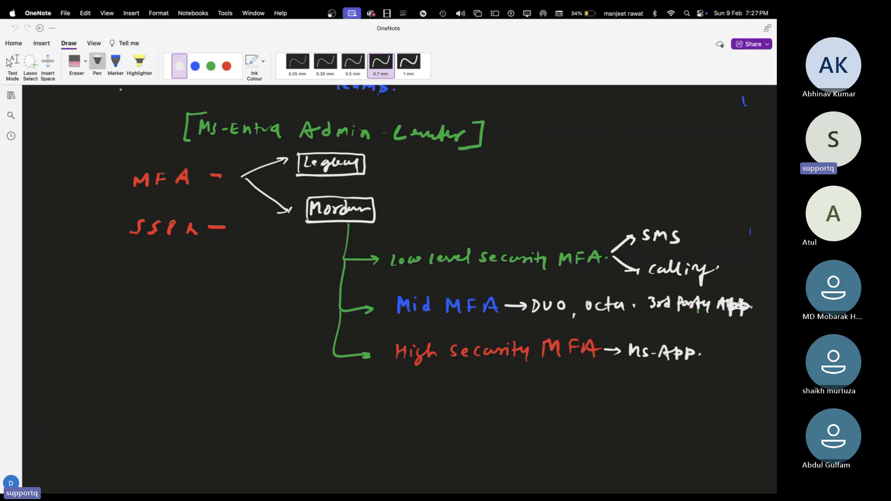
Turn the selected Mid and High security MFA ink green and handwrite 'Auth.' under Ms-App.
left_click(75, 64)
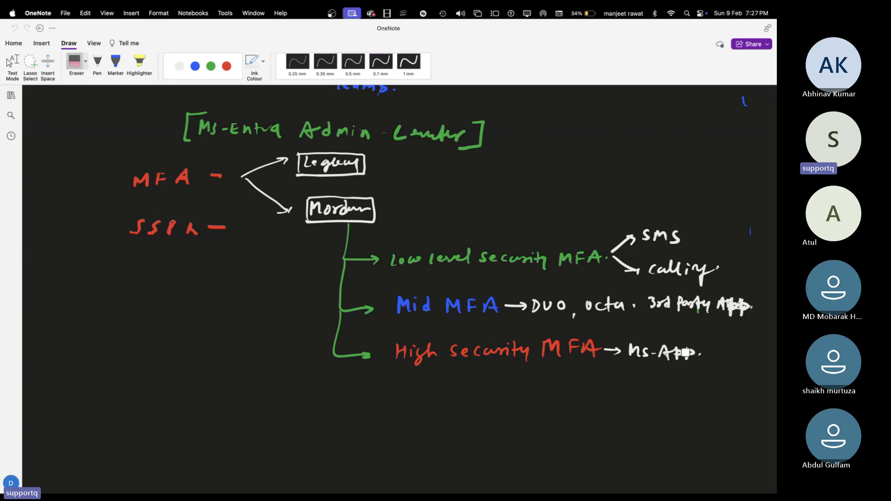
left_click(213, 68)
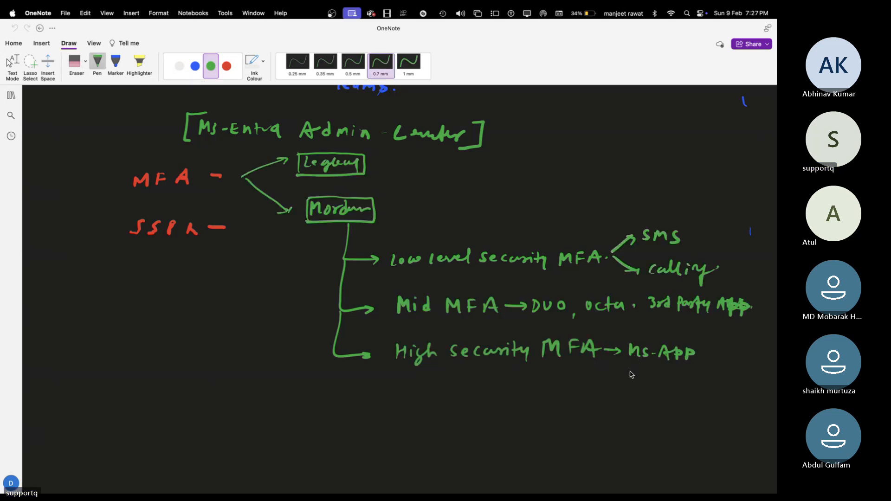
mouse_move(643, 370)
left_mouse_down()
mouse_move(640, 380)
mouse_move(653, 381)
mouse_move(671, 382)
mouse_move(675, 372)
left_mouse_up()
mouse_move(678, 369)
left_mouse_down()
mouse_move(677, 381)
mouse_move(687, 381)
left_mouse_up()
left_click(693, 379)
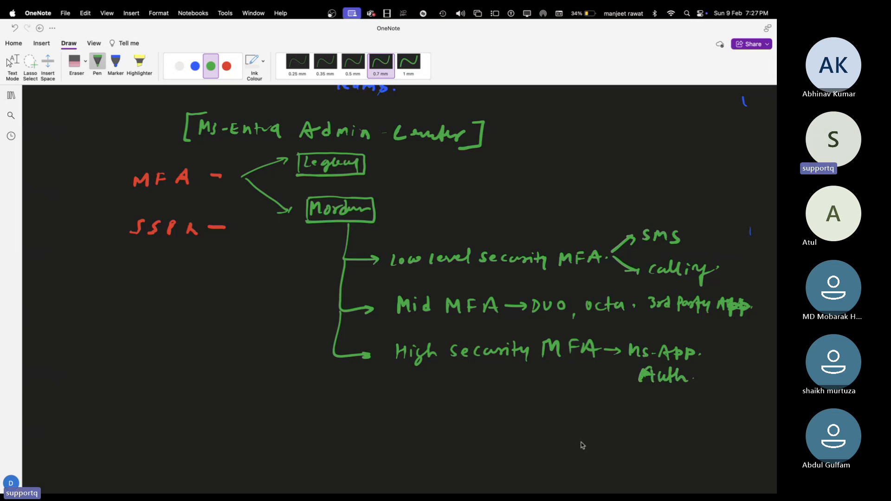
key("Escape")
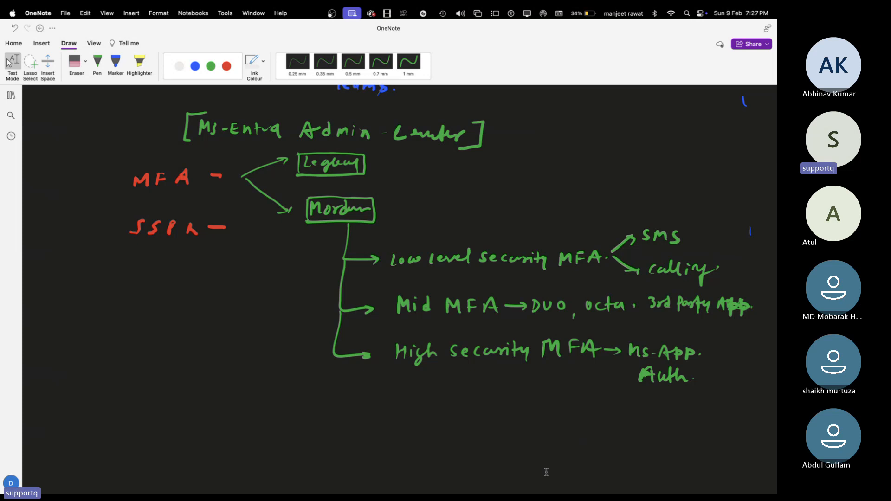
left_click(98, 64)
In red ink, mark the Low, Mid and High security MFA lines 1, 2 and 3, then switch desktops.
left_click(226, 67)
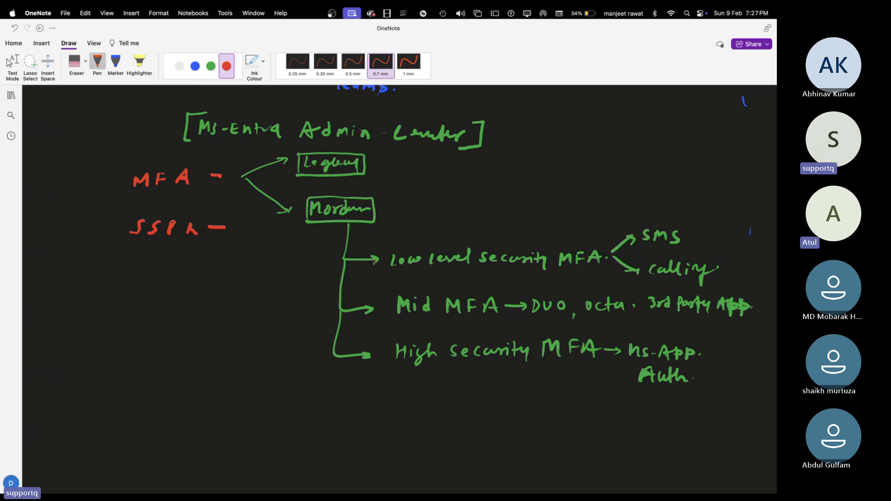
mouse_move(383, 254)
left_mouse_down()
mouse_move(375, 261)
mouse_move(384, 254)
left_mouse_up()
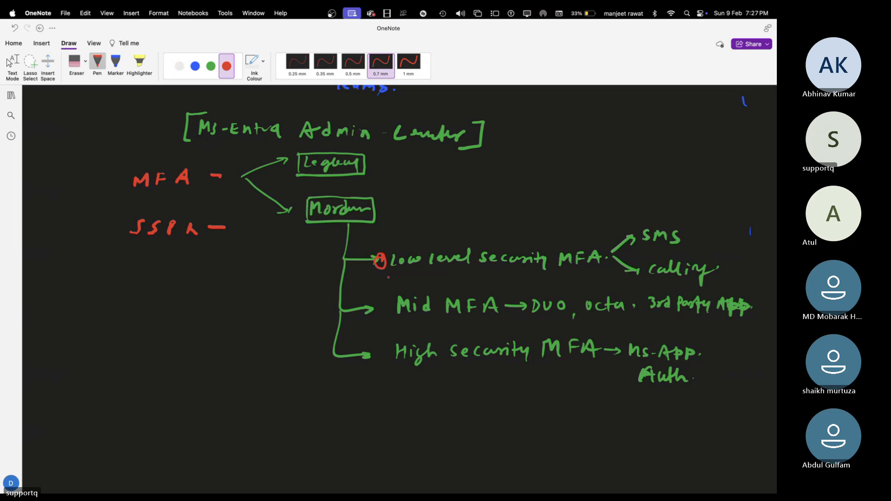
mouse_move(378, 305)
left_mouse_down()
mouse_move(393, 314)
mouse_move(390, 302)
mouse_move(379, 300)
left_mouse_up()
mouse_move(379, 353)
left_mouse_down()
mouse_move(379, 360)
mouse_move(374, 351)
mouse_move(387, 348)
left_mouse_up()
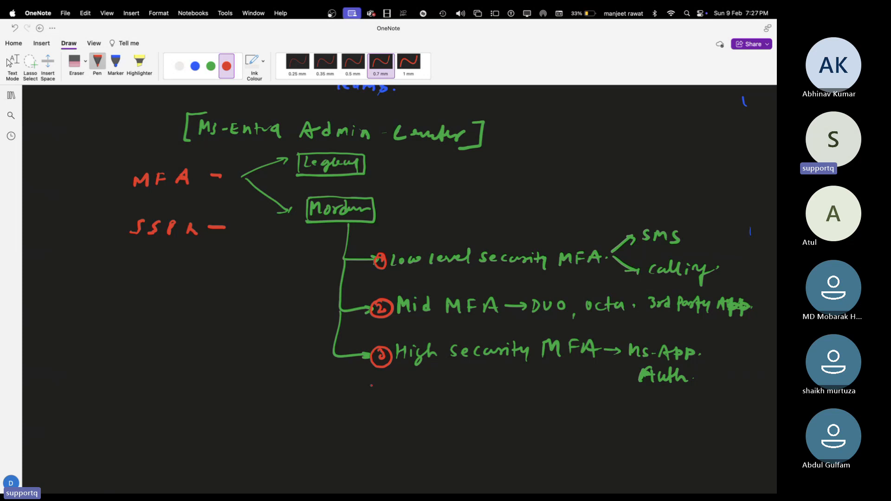
right_click(371, 377)
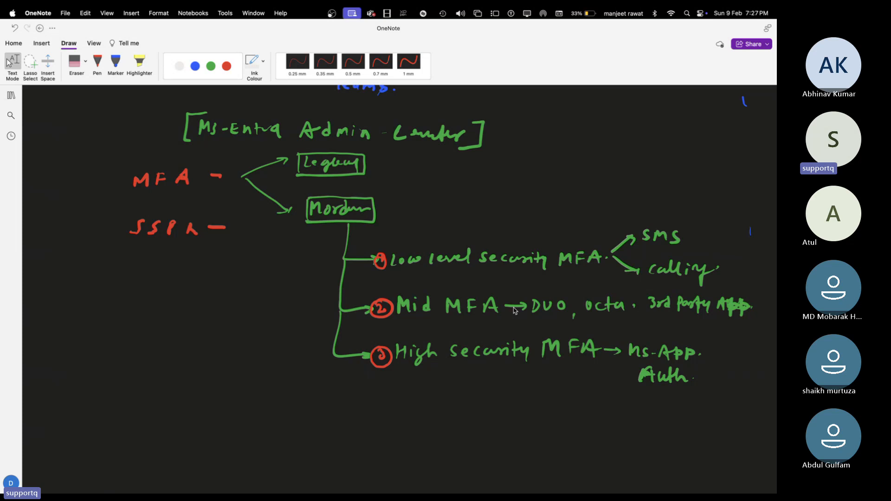
key("ctrl+Left")
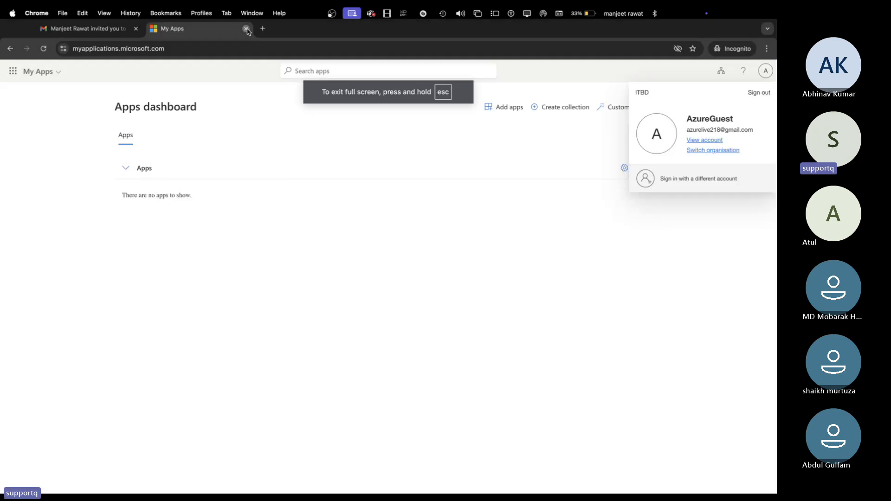
Return to the admin center, select the fourth user and choose Enable MFA.
key("ctrl+Left")
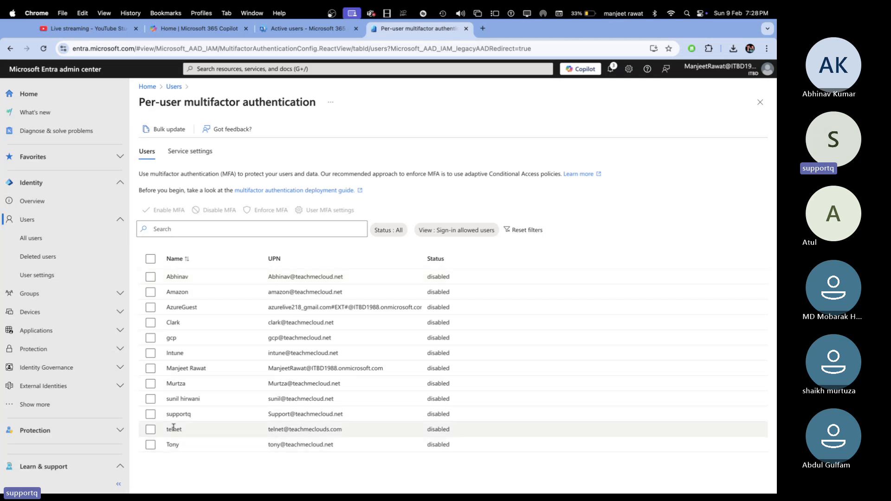
left_click(150, 323)
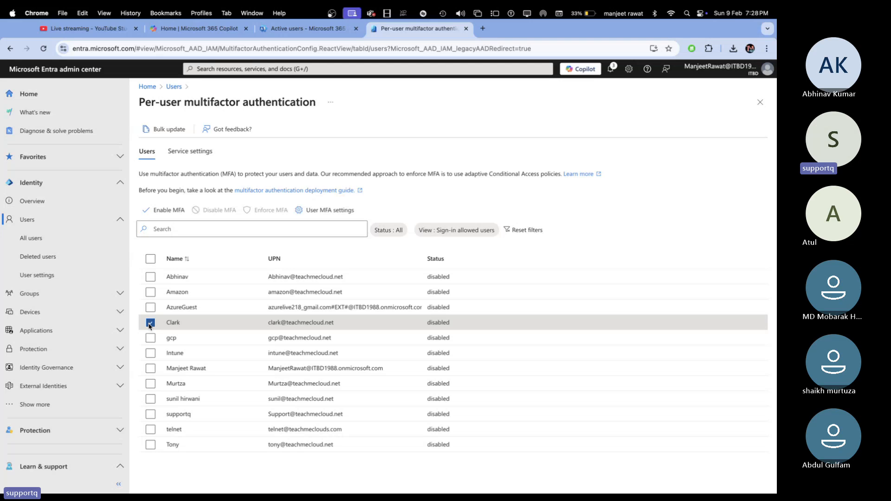
left_click(171, 210)
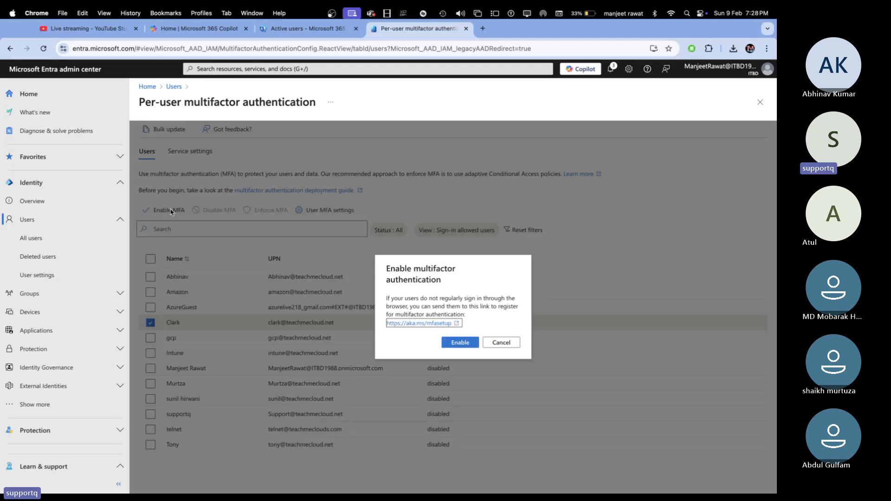
Confirm Enable, then reselect the fourth user, choose Enable MFA again and confirm.
left_click(460, 343)
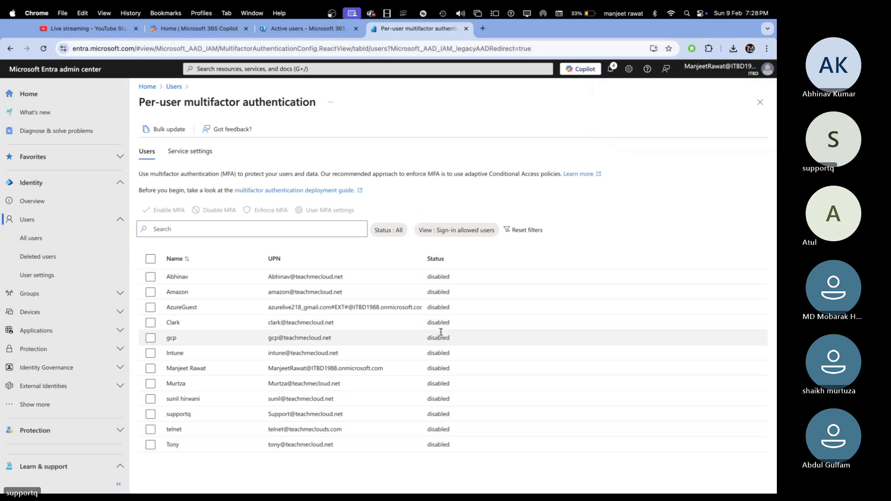
left_click(151, 325)
left_click(163, 211)
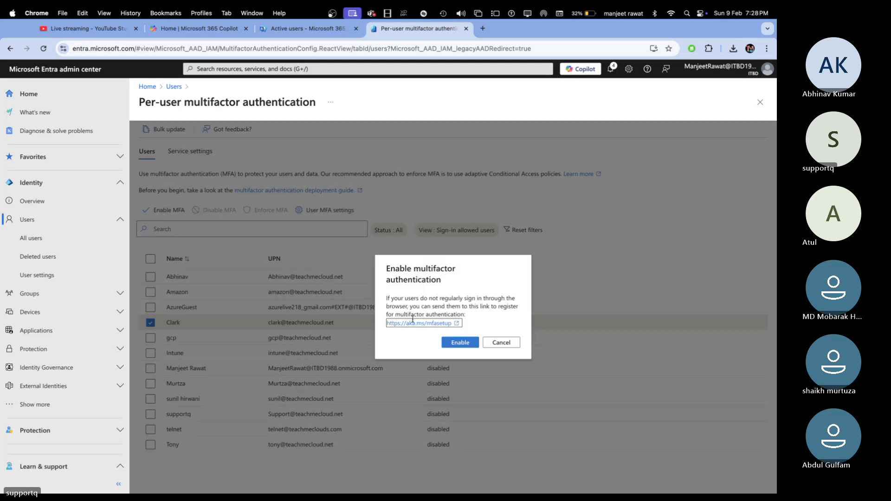
left_click(467, 343)
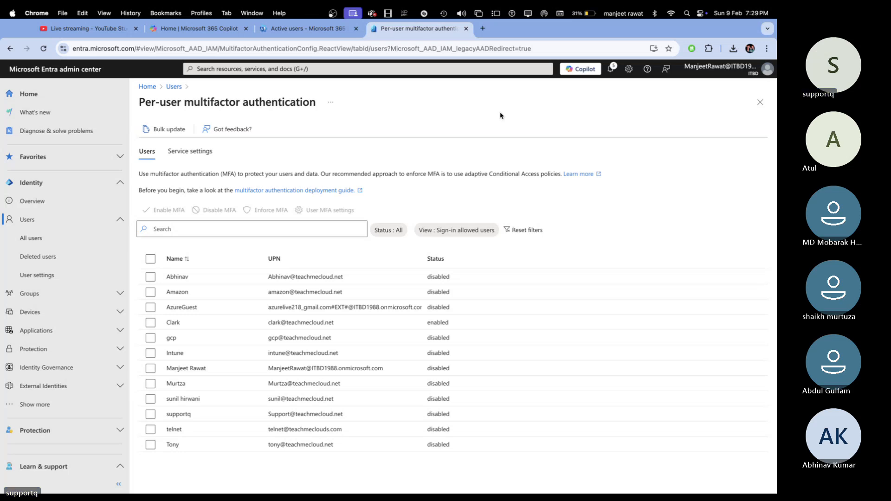
key("ctrl+Right")
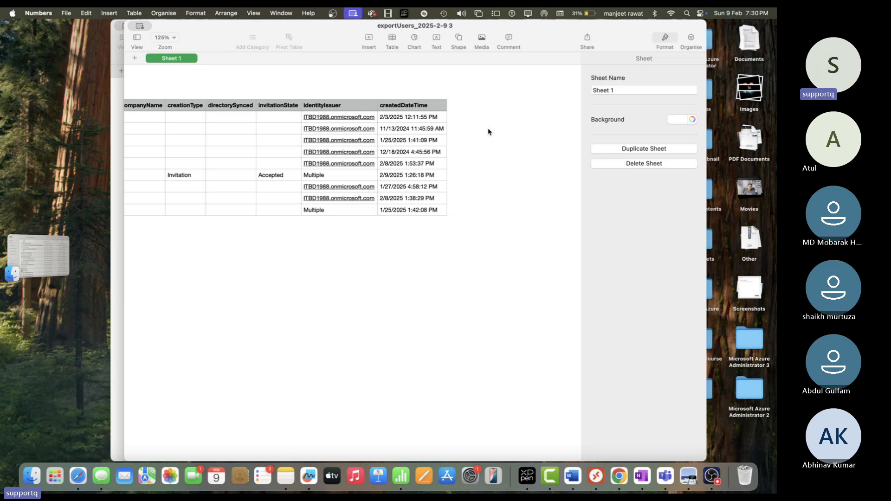
key("super+Tab")
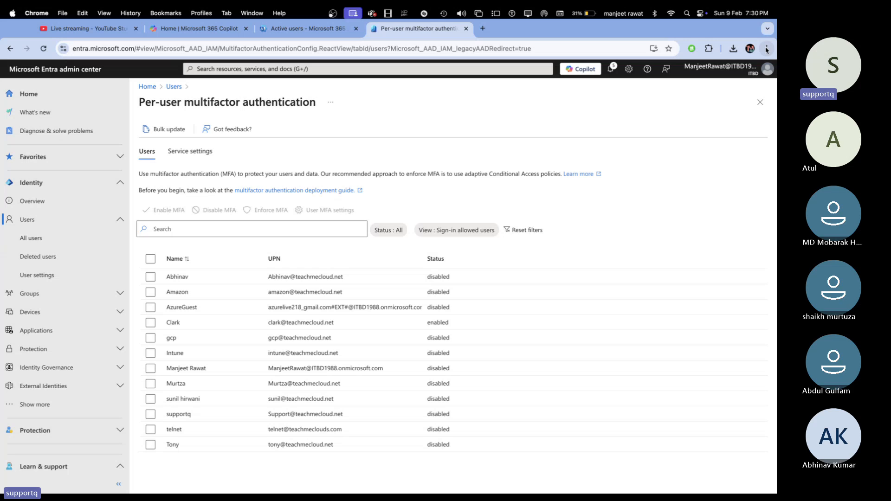
left_click(766, 48)
Open outlook.com in a new incognito window and sign out of the existing mailbox.
left_click(687, 116)
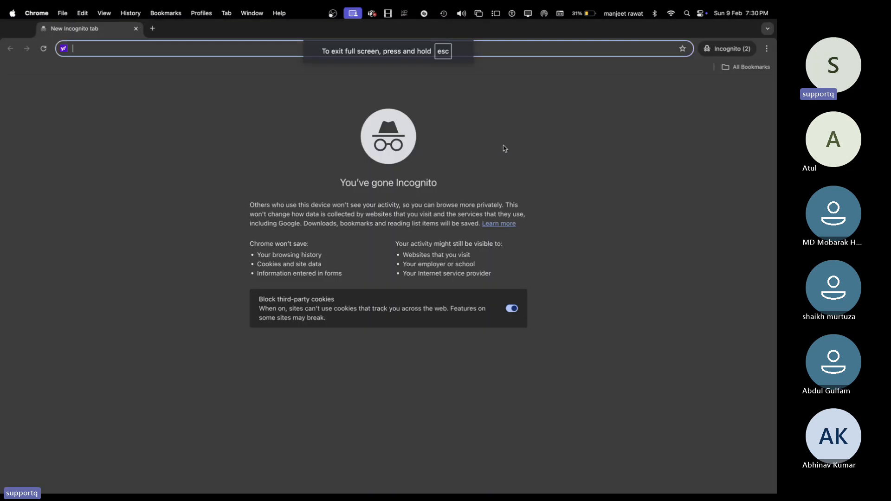
type("ou")
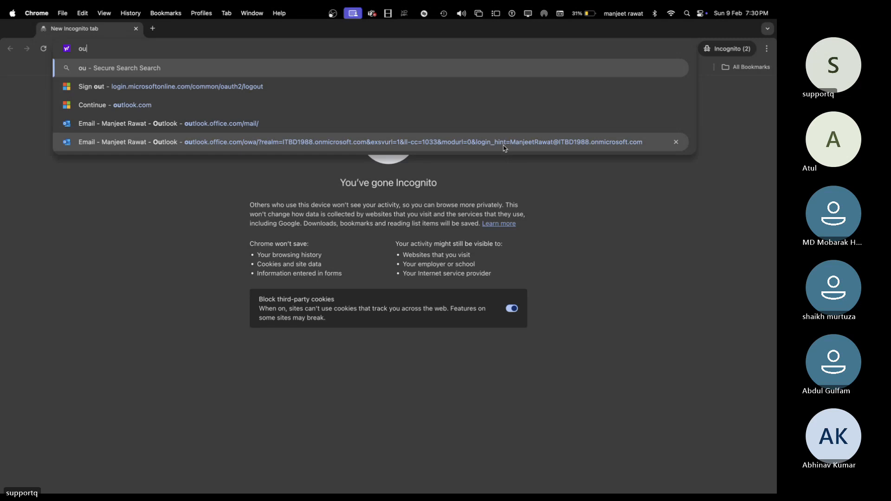
type("tlo")
key("Return")
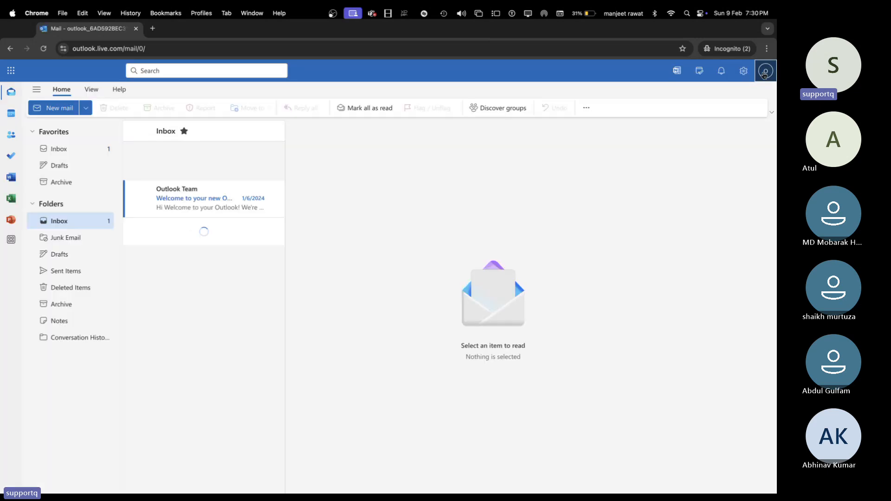
left_click(764, 75)
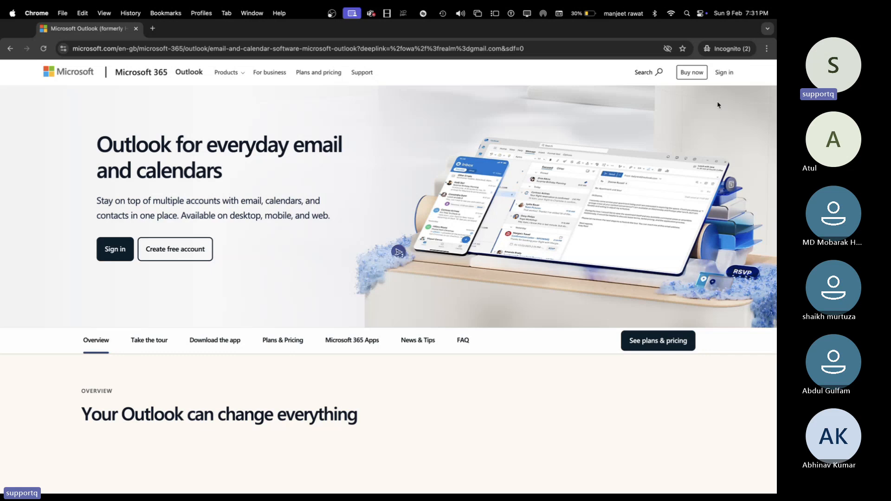
Sign in with the user's e-mail and password, then continue past More information required.
left_click(115, 250)
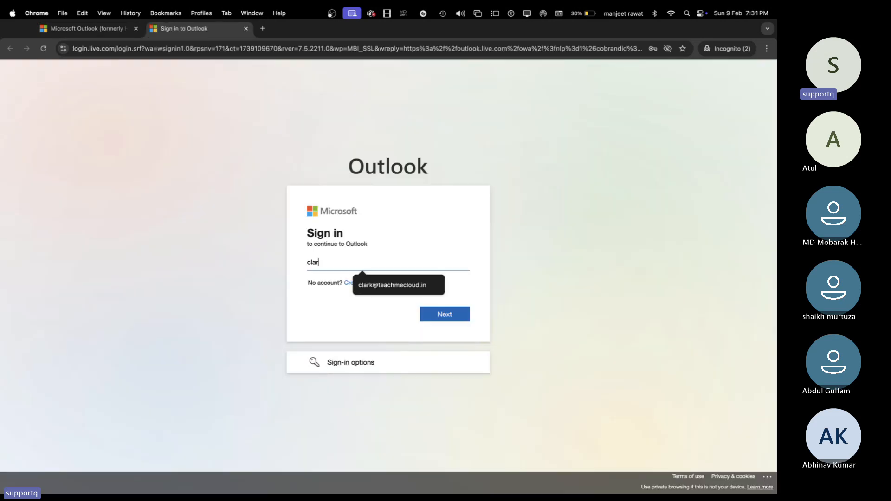
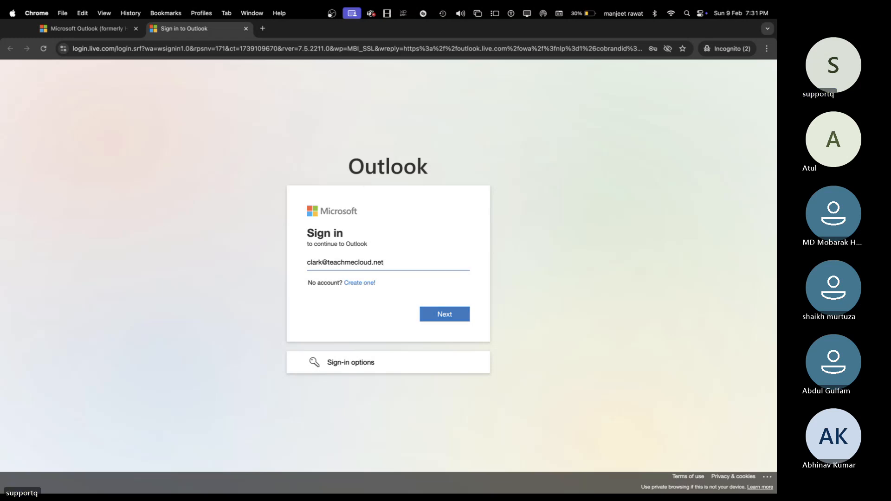
key("Return")
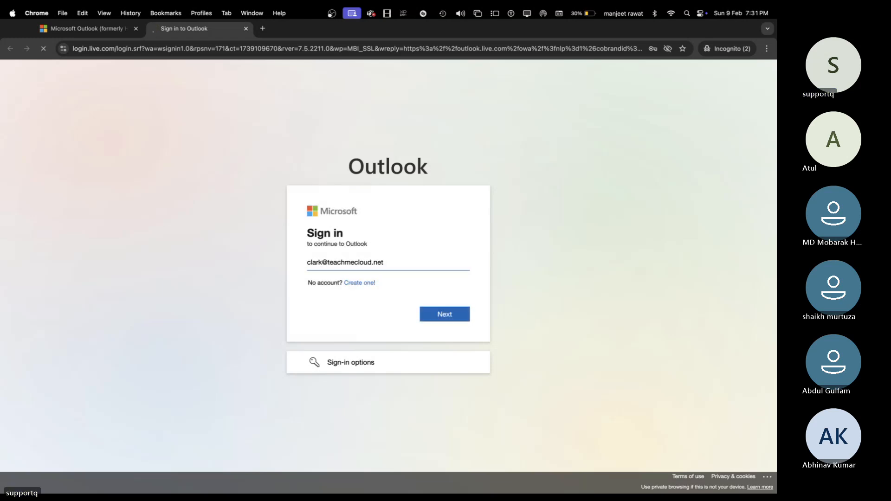
type("•")
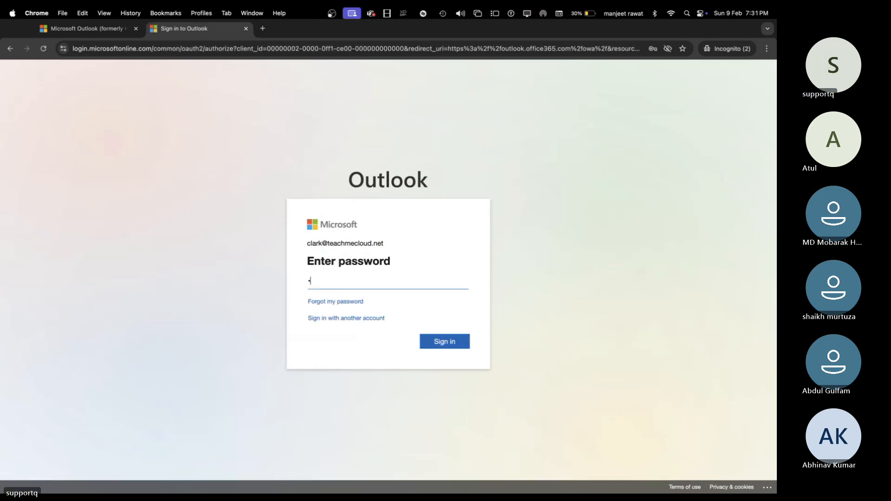
key("BackSpace")
type("•••••••••")
key("Return")
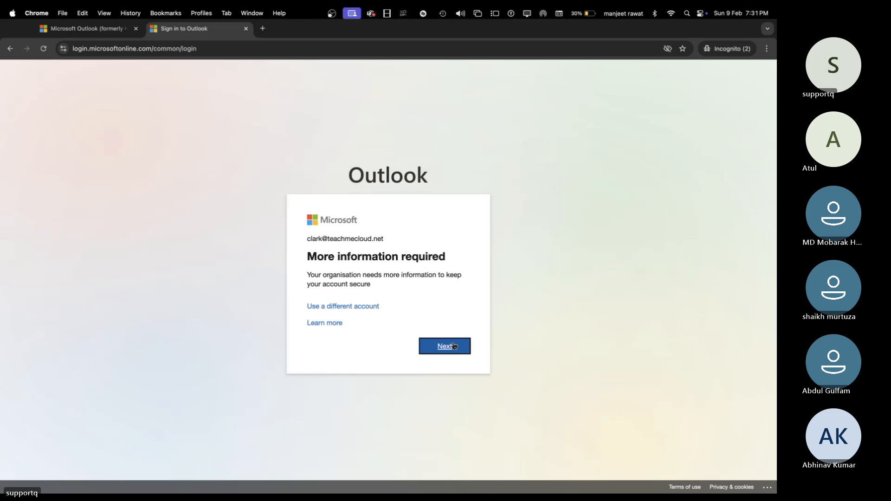
left_click(454, 346)
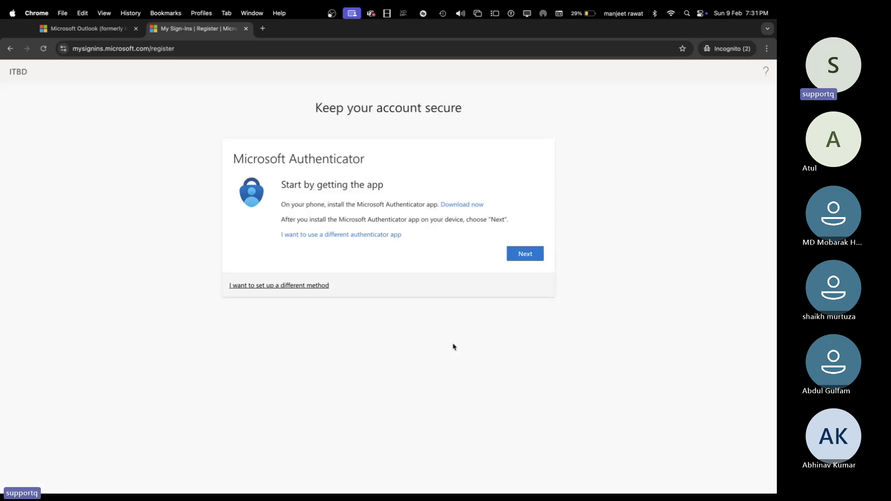
Look at the other sign-in method options, then keep Microsoft Authenticator and continue.
left_click(291, 291)
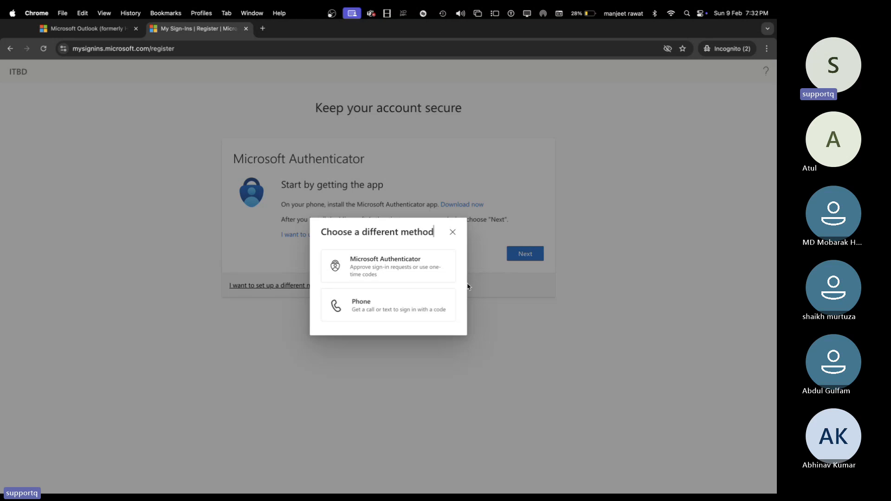
left_click(421, 261)
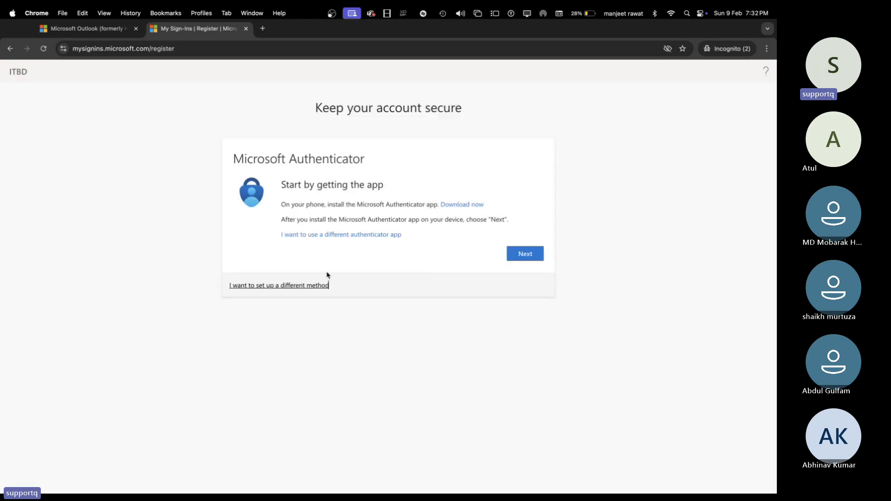
Move through the get-the-app, QR code and approved-notification steps, then click Done on Success.
left_click(532, 257)
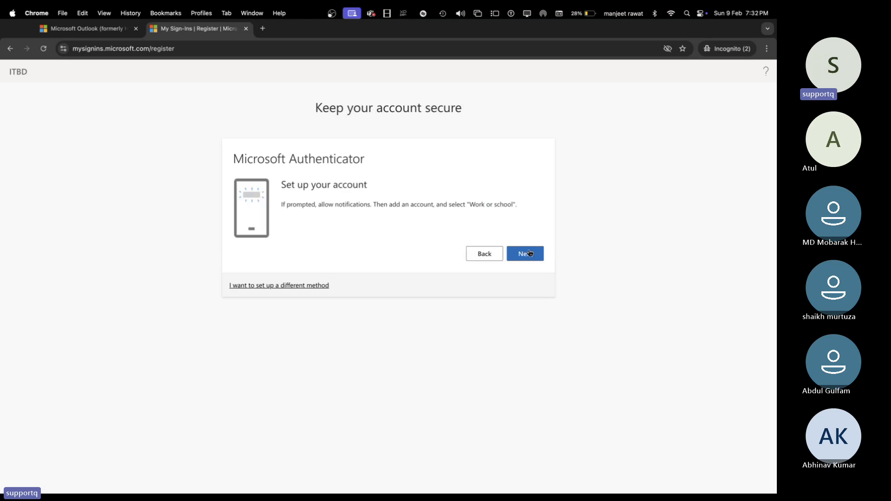
left_click(530, 253)
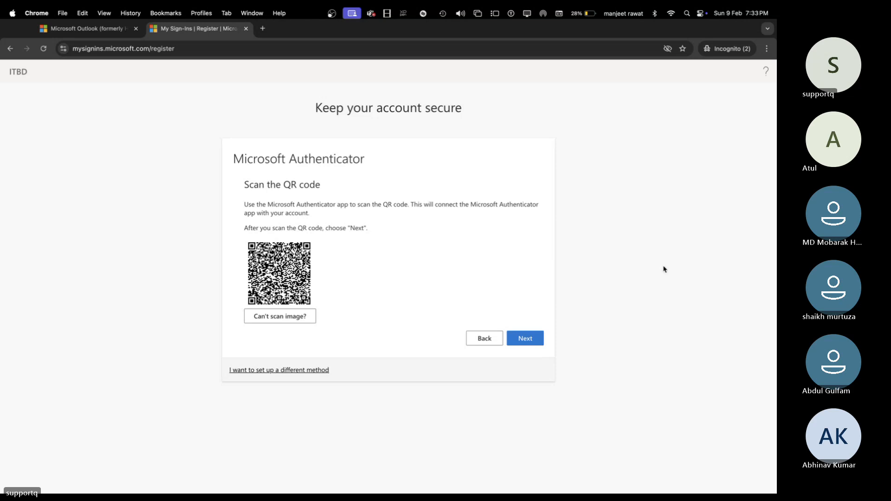
left_click(528, 341)
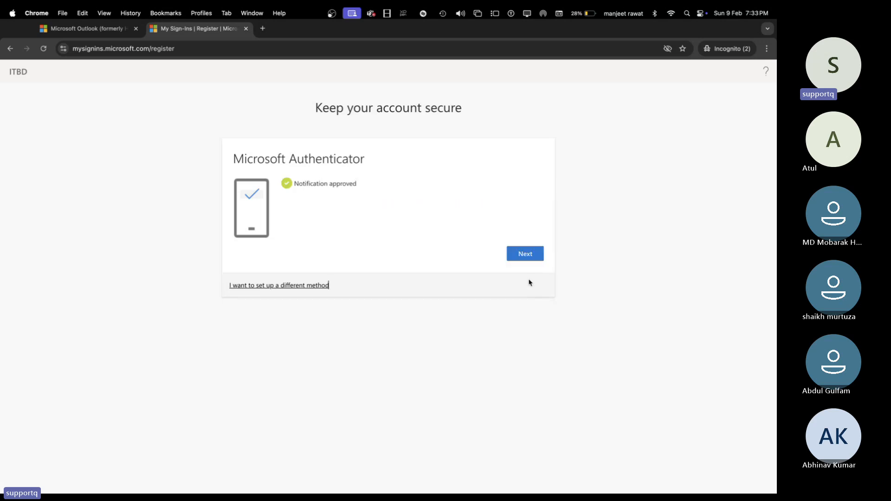
left_click(526, 256)
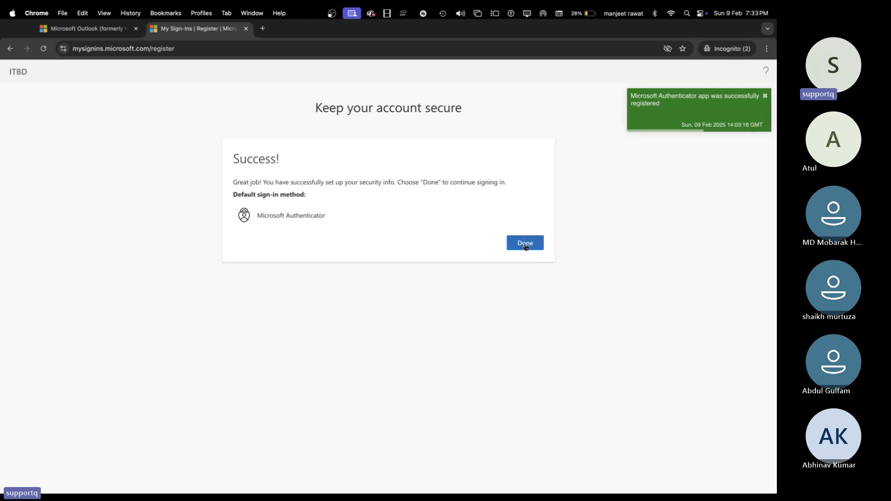
left_click(526, 246)
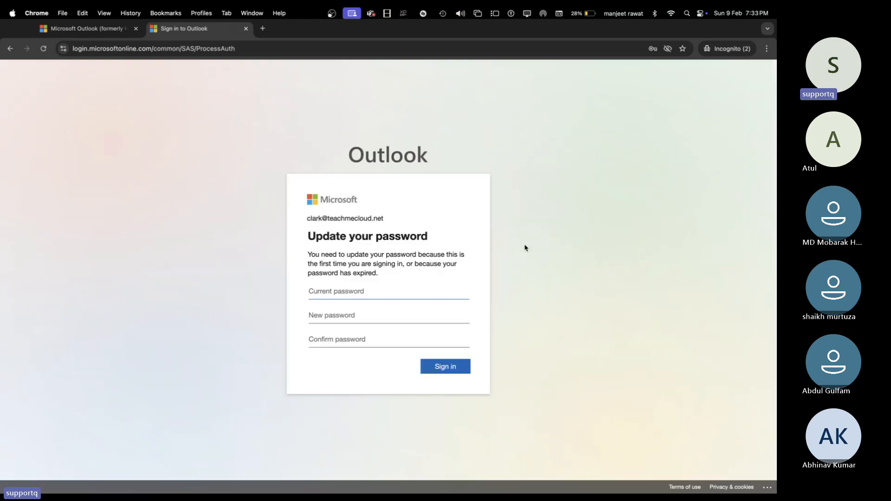
Enter the current password, type and confirm a new password, and sign in.
type("•••••••••")
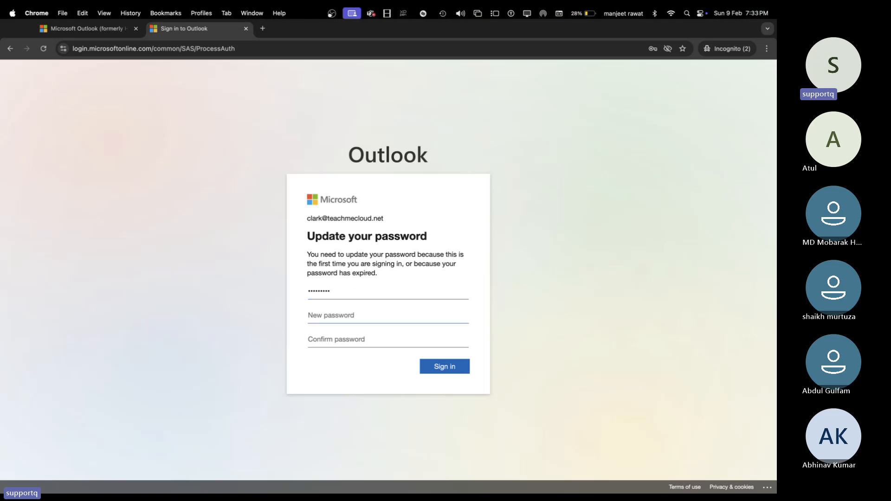
key("Tab")
type("••••••••••")
key("Tab")
type("••••••")
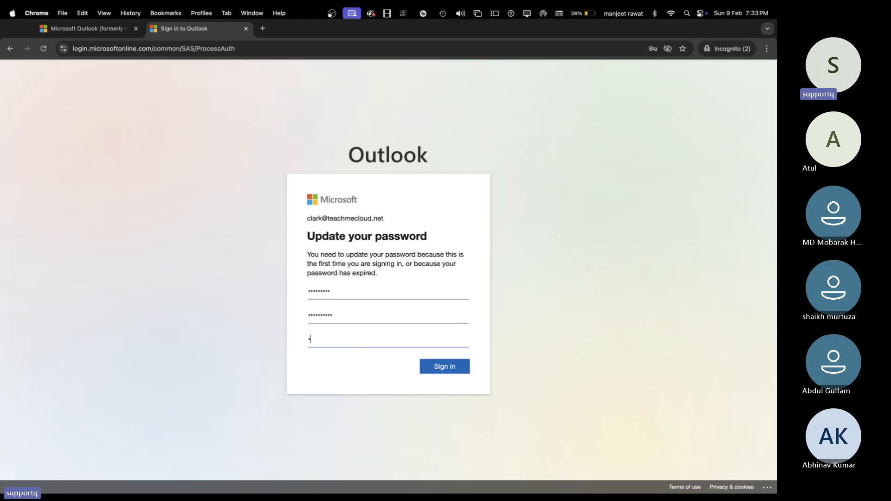
type("••••")
key("Return")
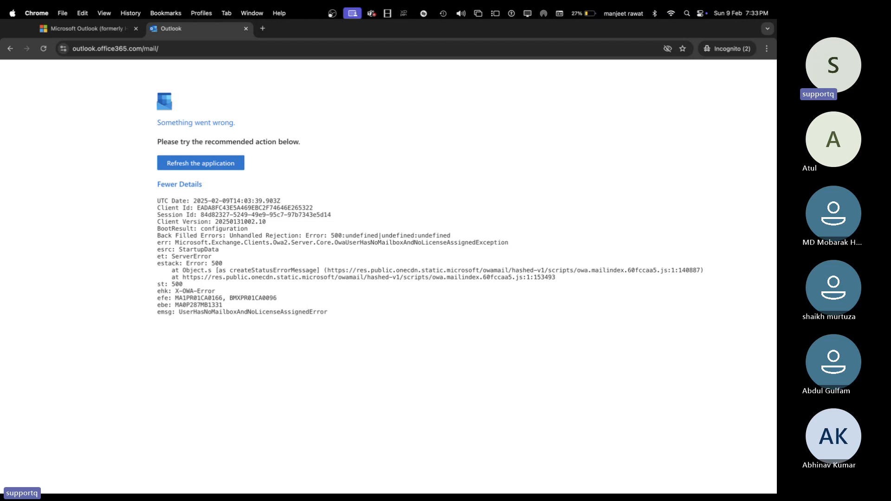
left_click(280, 51)
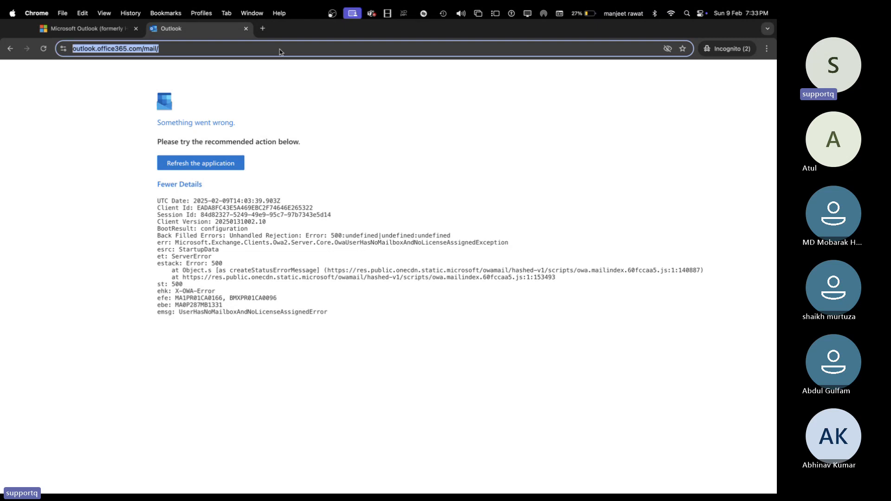
key("Return")
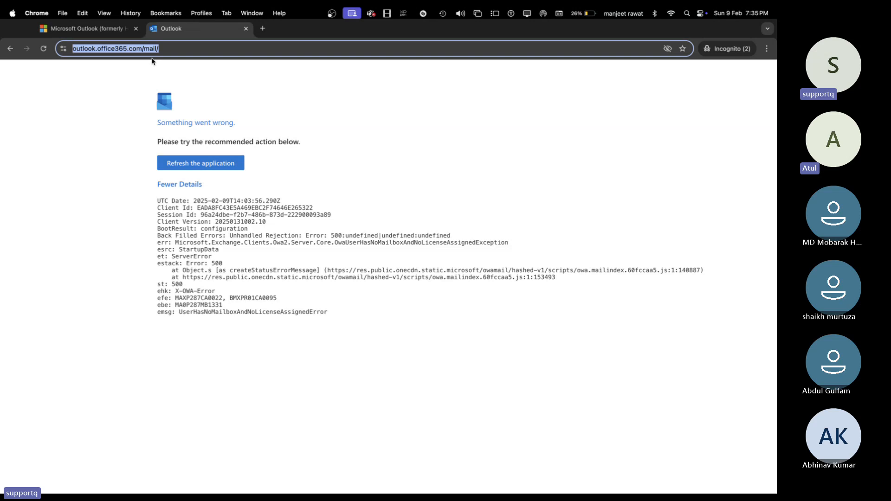
left_click(162, 47)
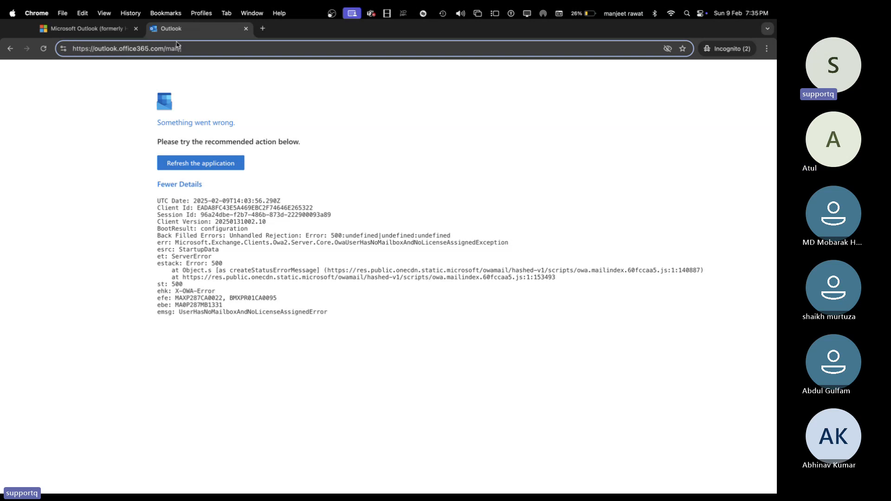
key("super+a")
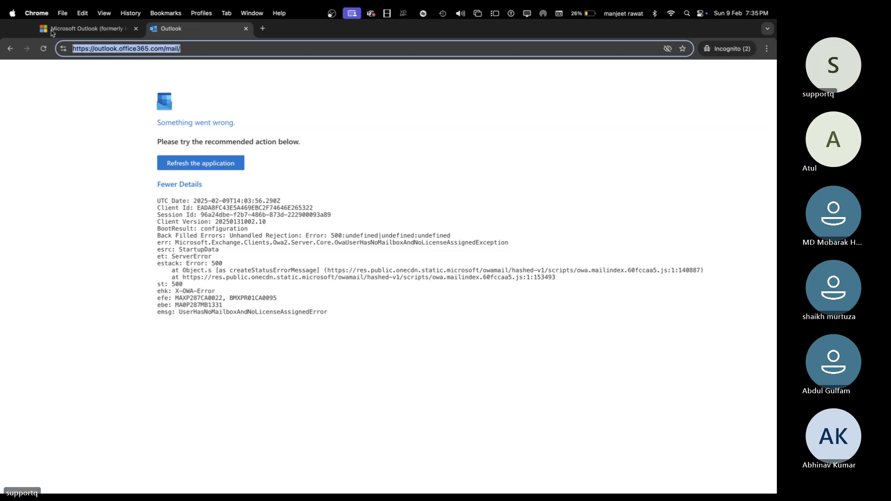
key("BackSpace")
Load office.com, sign in, then step through and close the welcome tour.
type("of")
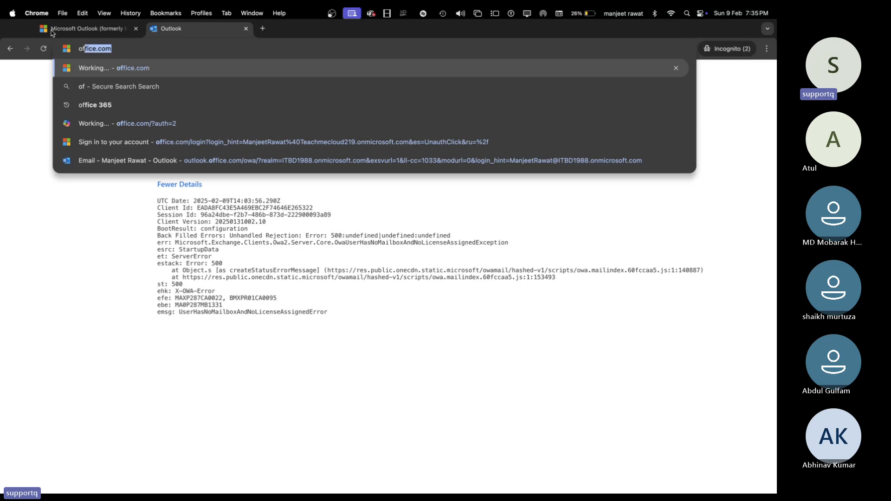
key("Return")
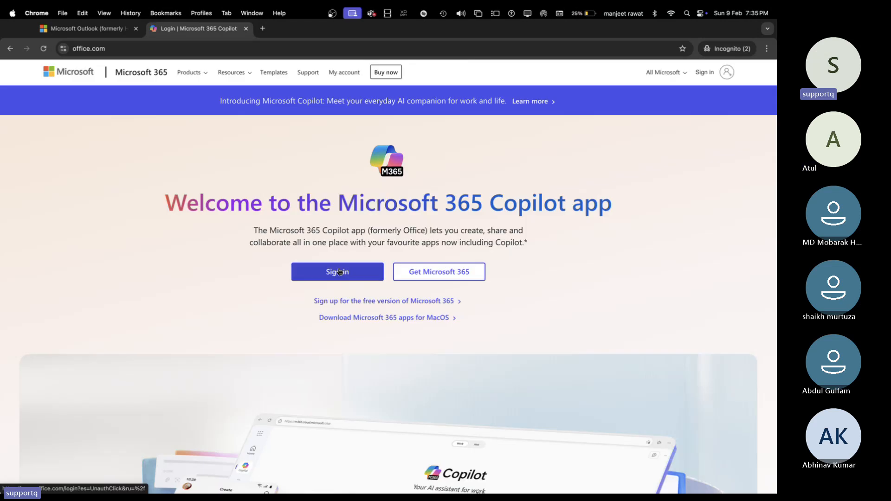
left_click(339, 272)
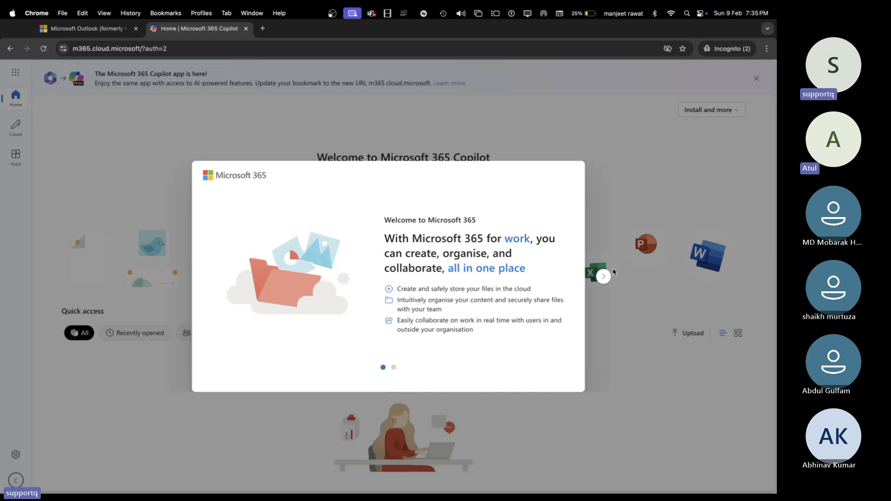
left_click(603, 277)
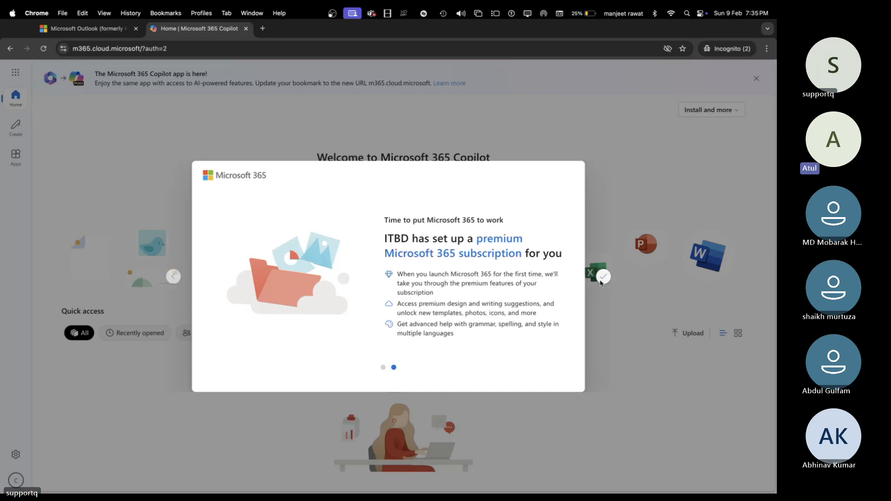
left_click(603, 277)
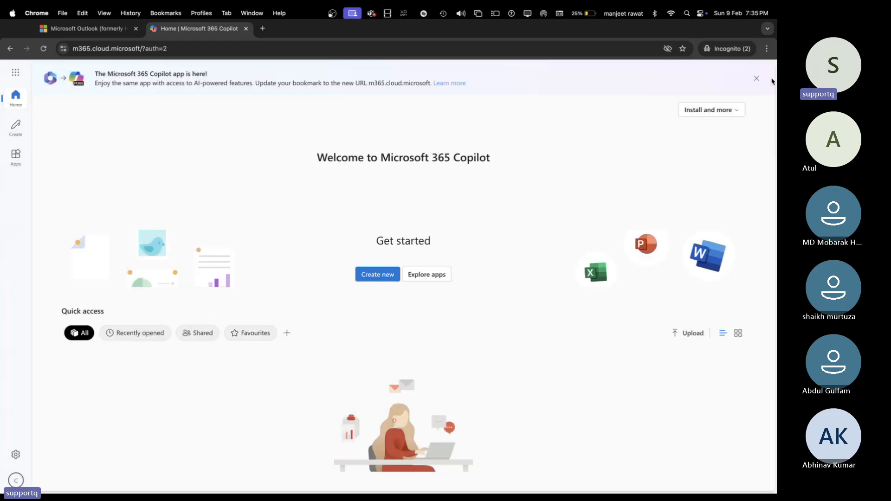
Dismiss the Copilot announcement, view the Microsoft 365 app list, and return to Entra's per-user MFA page.
left_click(756, 78)
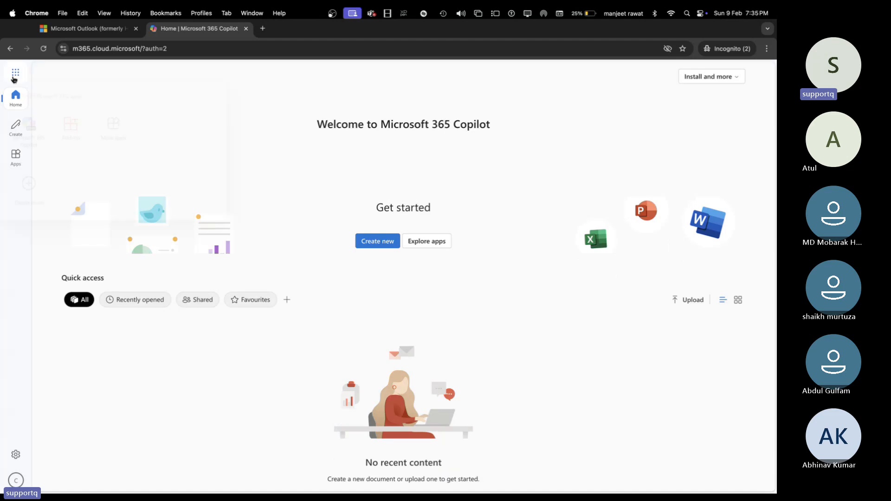
left_click(15, 72)
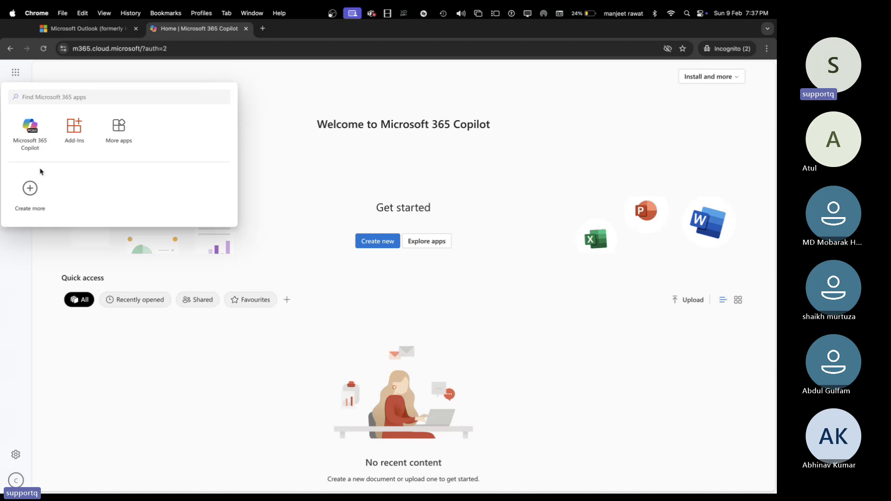
key("ctrl+Left")
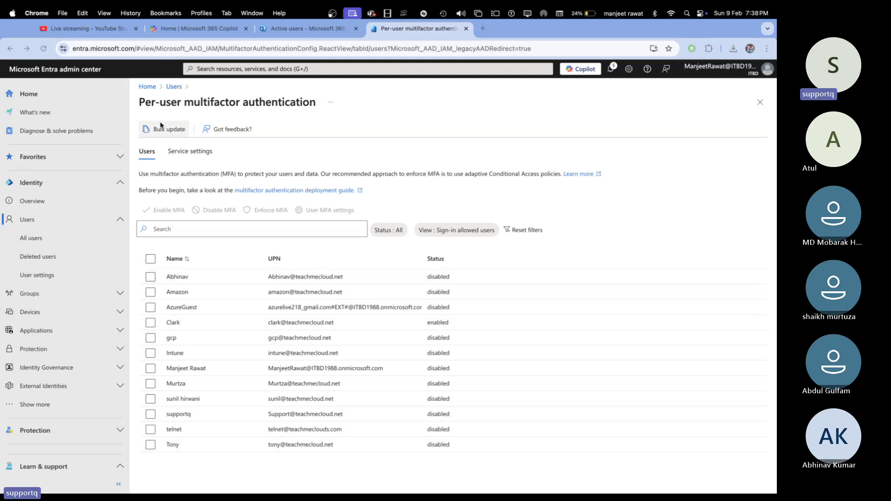
From All users > Password reset properties, switch self-service password reset from None to Selected.
left_click(147, 87)
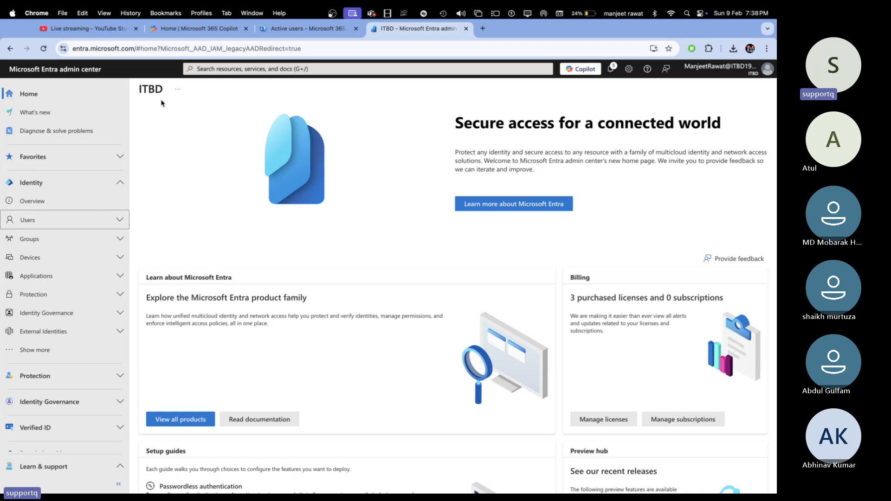
key("Return")
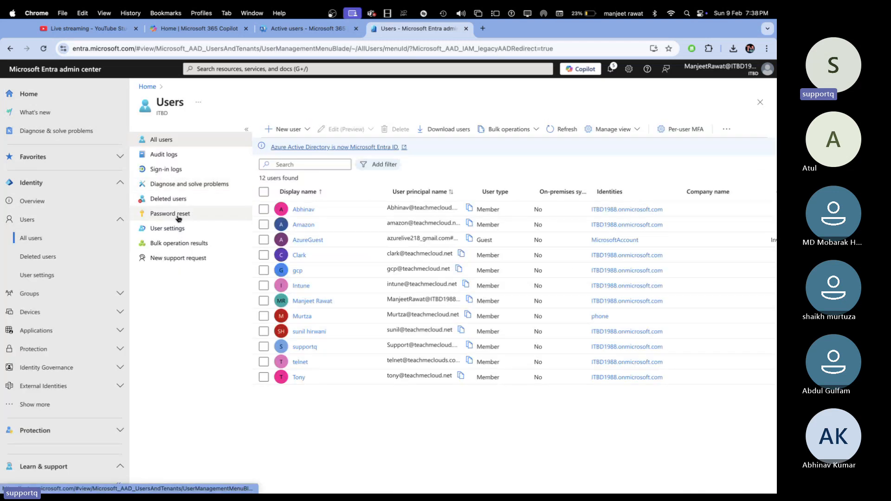
left_click(178, 217)
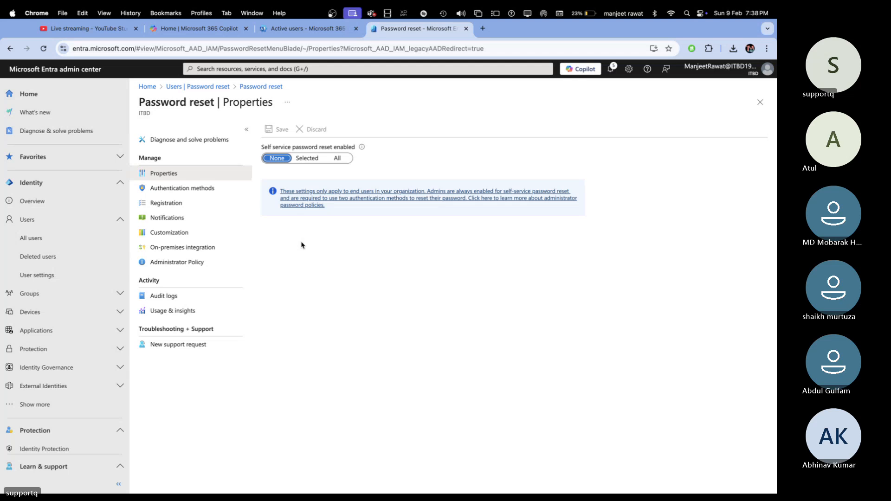
left_click(313, 159)
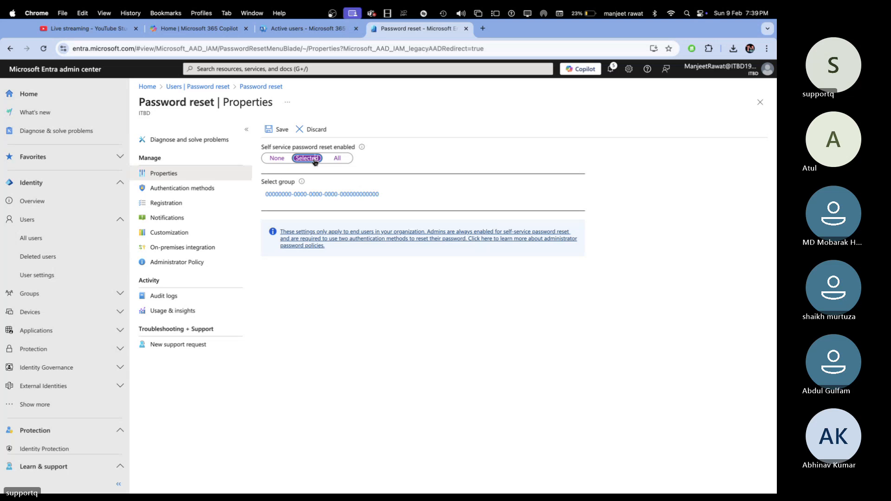
Set self-service password reset to All, save, and reload to confirm before moving to the incognito desktop.
left_click(338, 160)
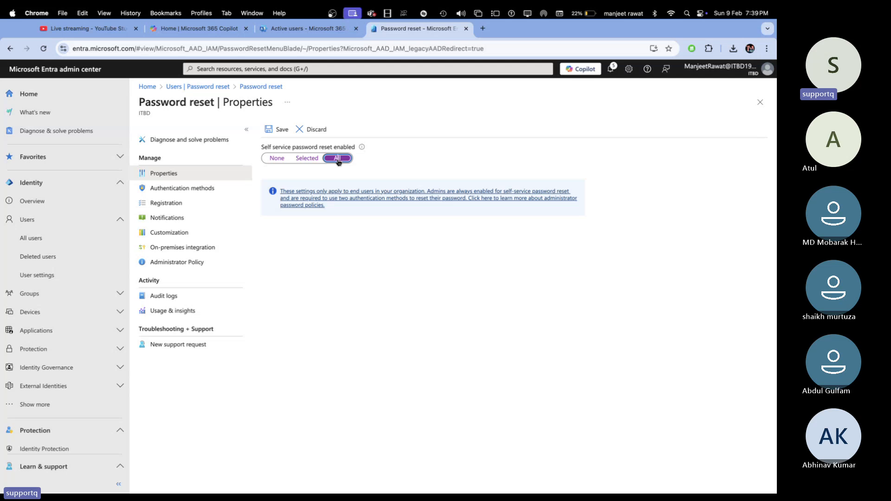
left_click(280, 130)
left_click(376, 51)
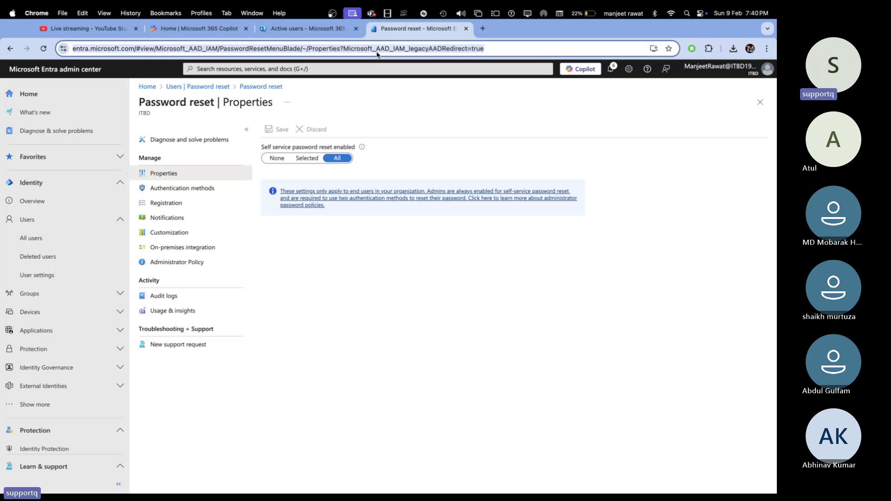
key("Return")
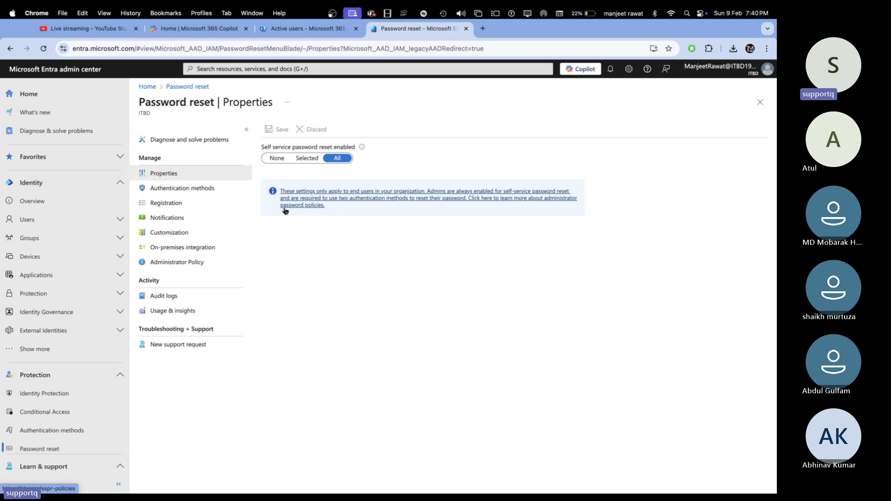
key("ctrl+Right")
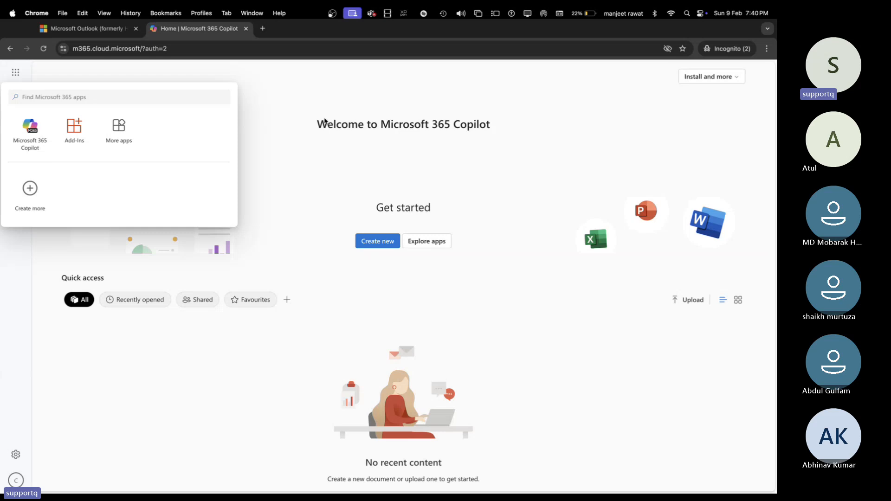
Close the Microsoft 365 home tab and sign in with the test user's e-mail address.
left_click(324, 122)
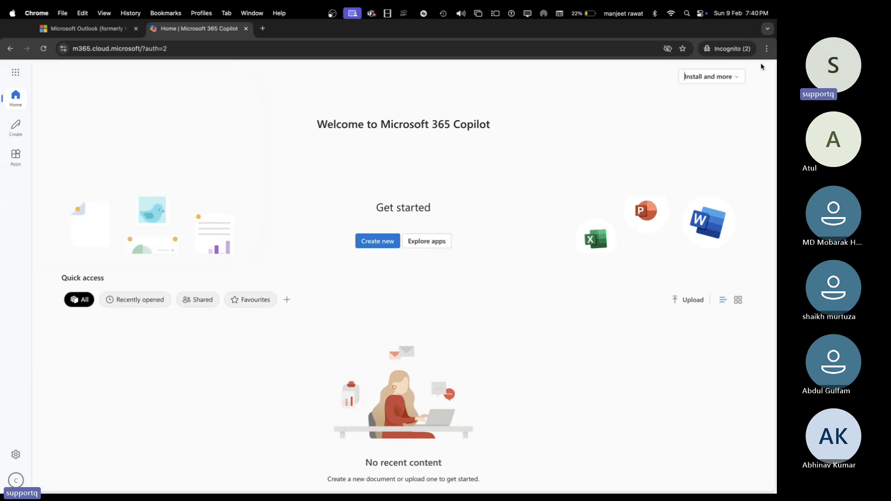
key("super+w")
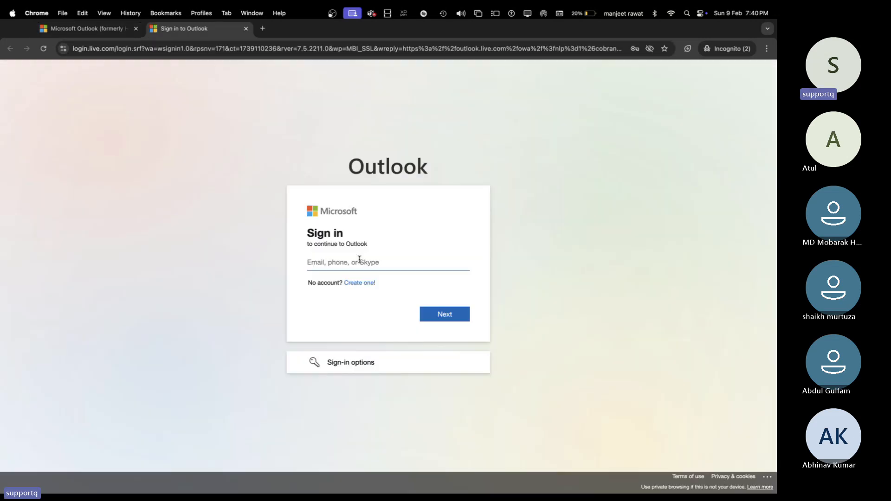
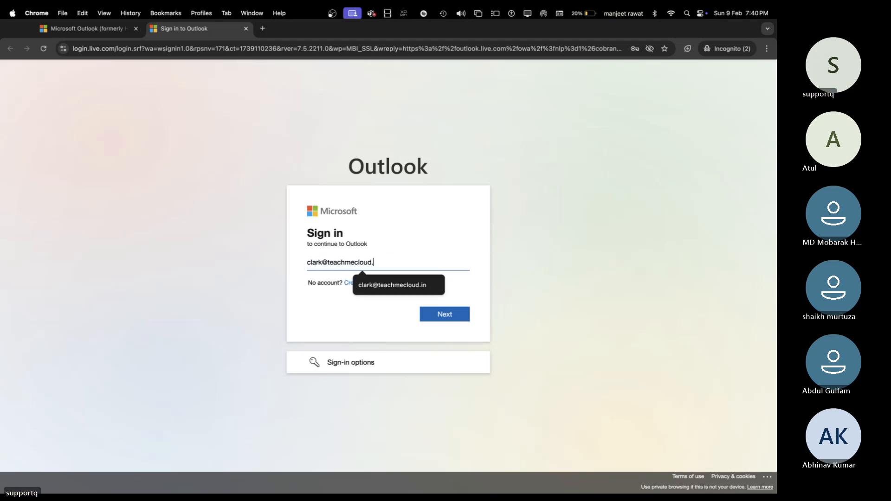
key("Return")
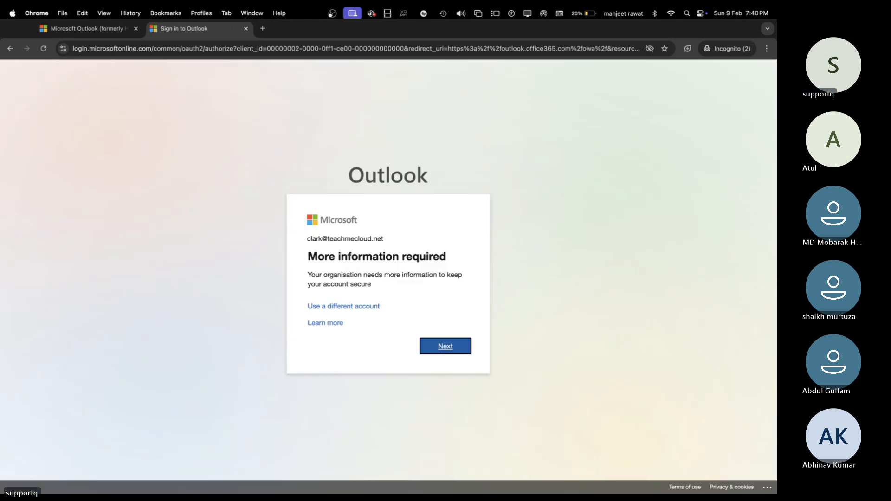
Finish security-info registration for the account, decline staying signed in, and close the Outlook error tab.
left_click(440, 347)
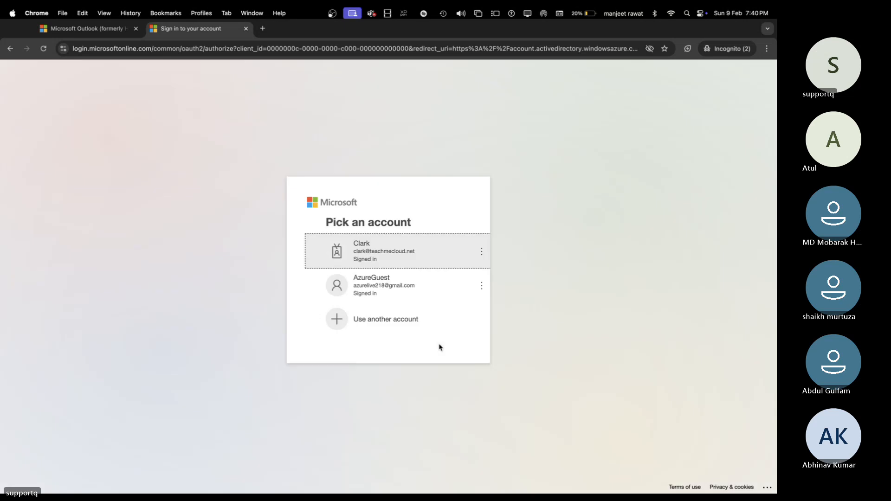
left_click(390, 252)
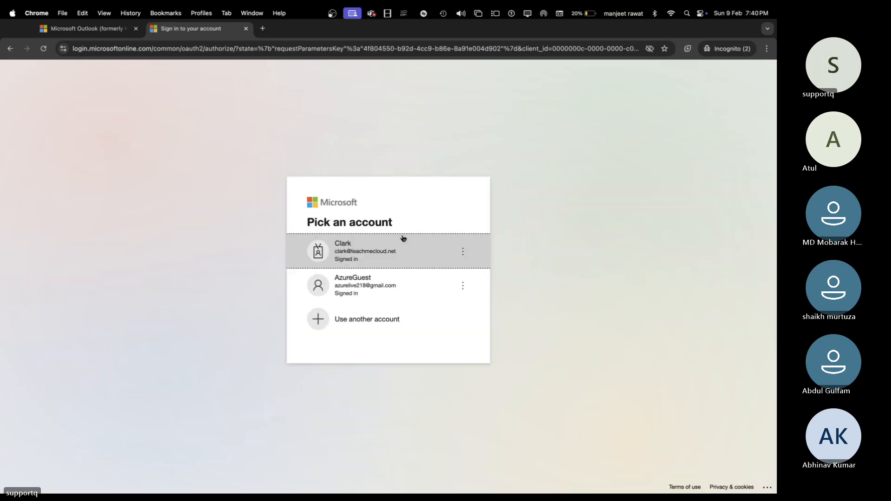
left_click(369, 259)
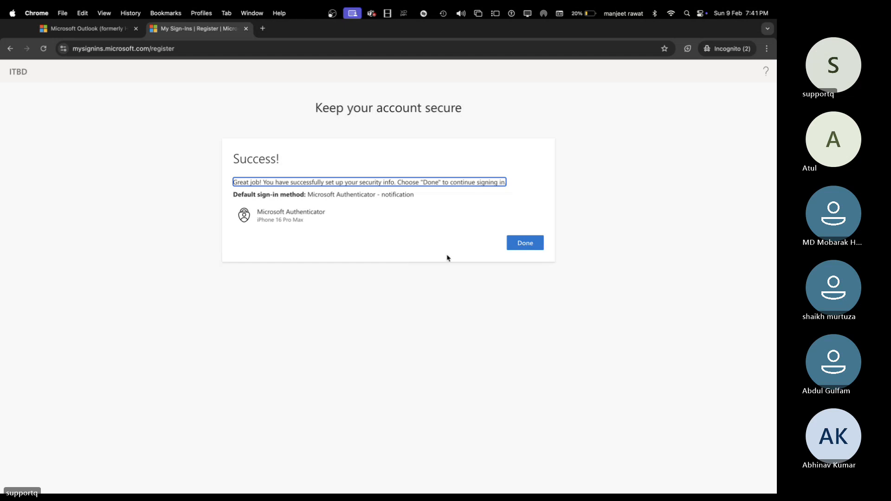
left_click(525, 244)
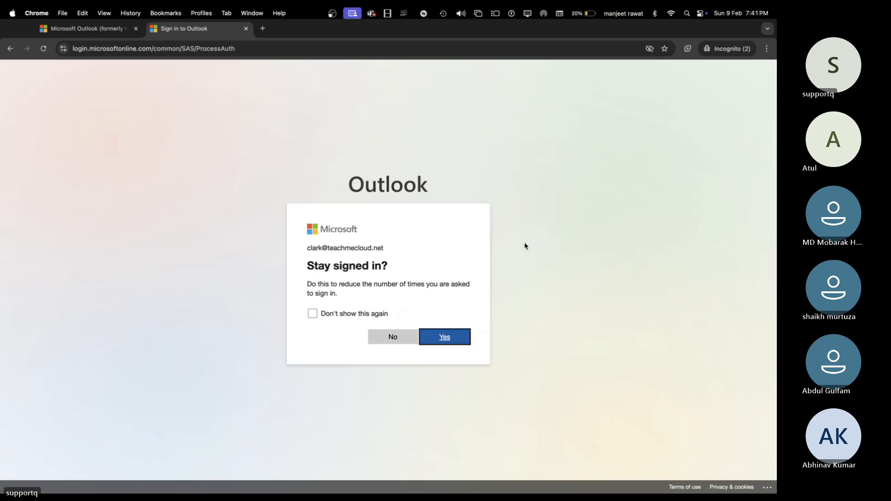
left_click(405, 341)
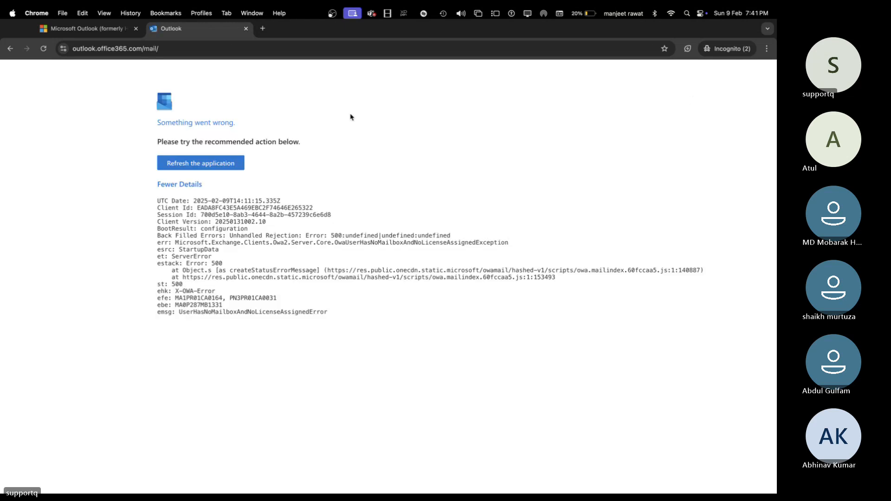
left_click(246, 28)
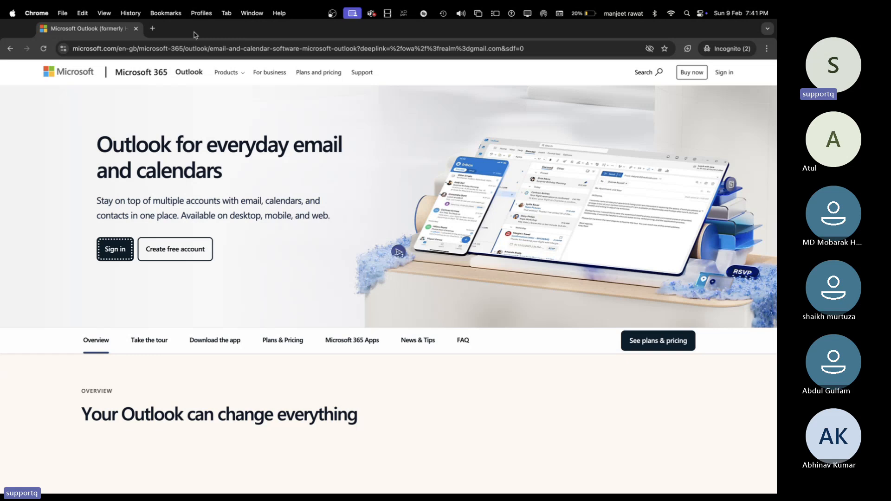
Replace the old incognito window with a new one showing office.com, briefly checking the install options.
left_click(136, 30)
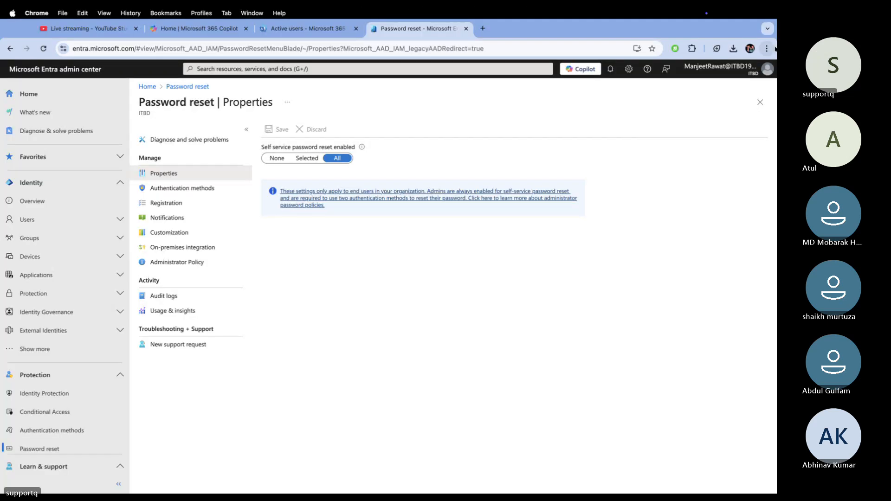
left_click(767, 48)
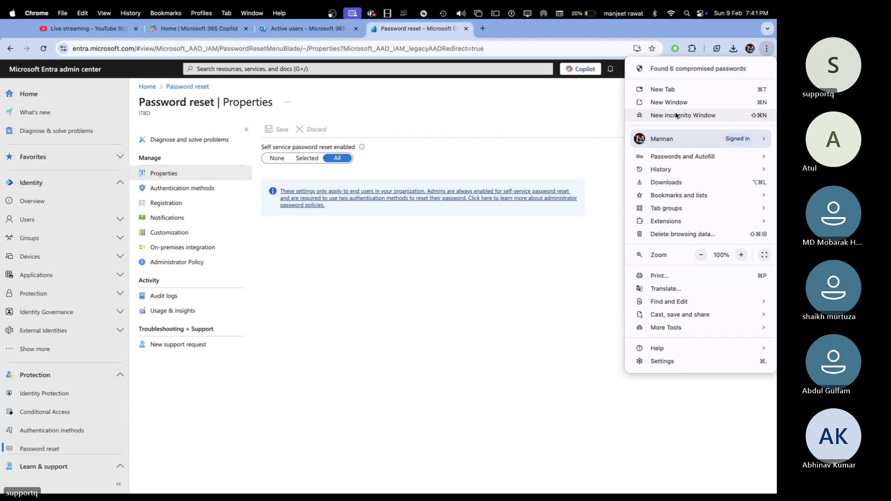
left_click(676, 116)
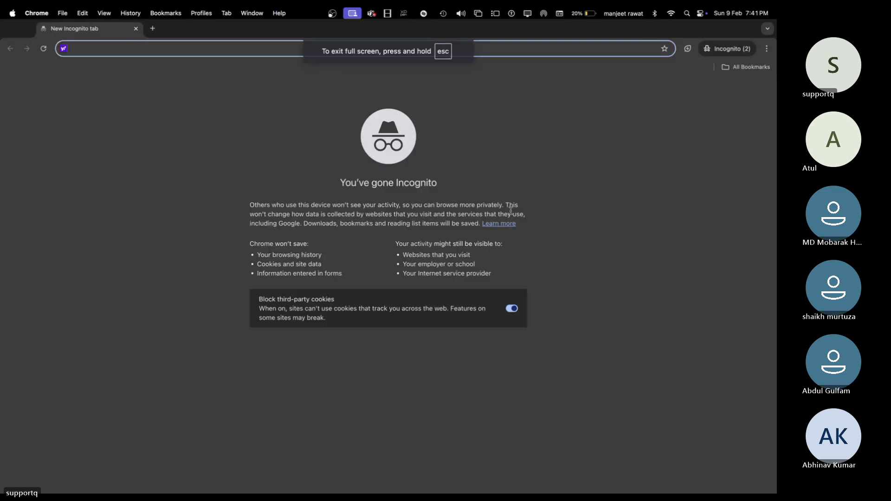
type("off")
key("Return")
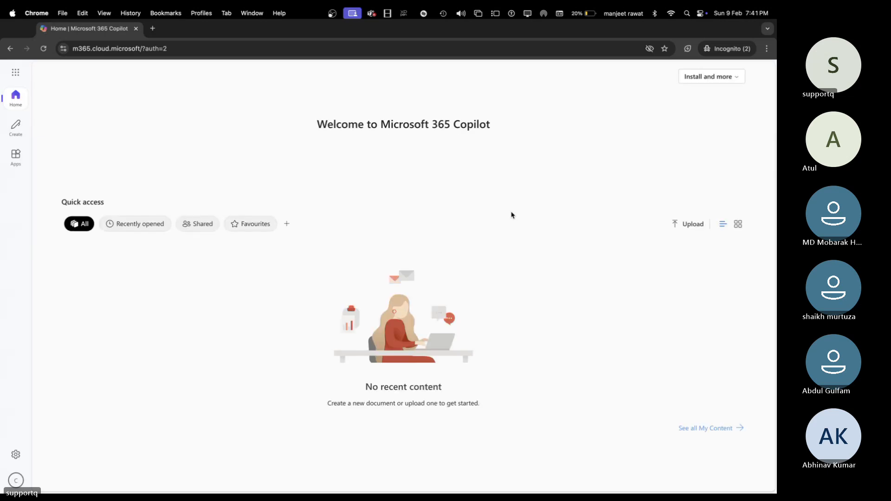
left_click(712, 77)
left_click(555, 184)
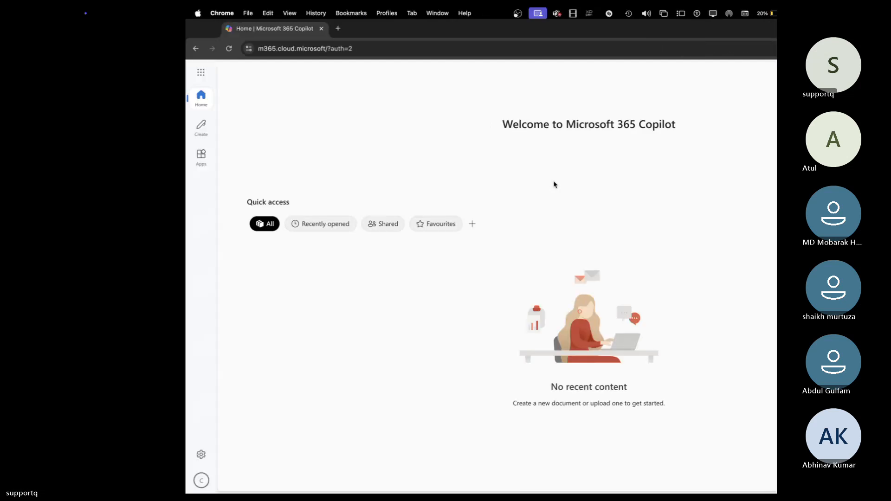
Return to the exportUsers_2025-2-9 3 spreadsheet in Numbers and launch Safari from the Dock.
key("ctrl+Left")
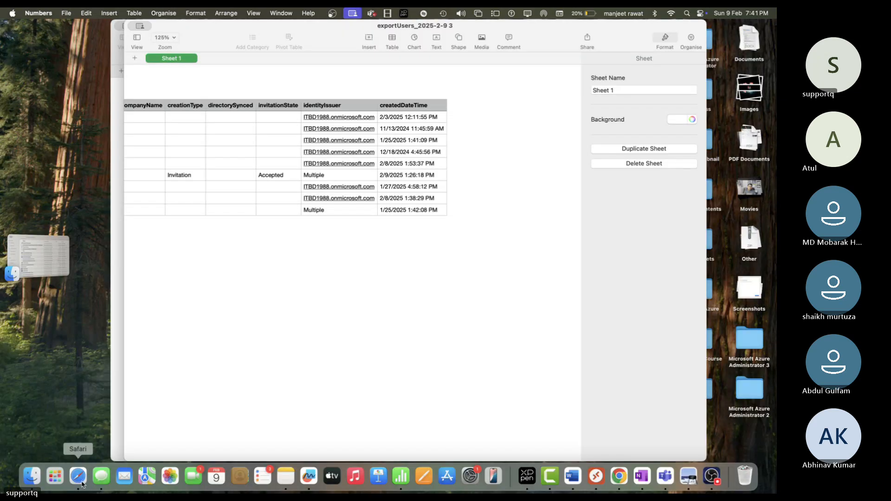
left_click(81, 483)
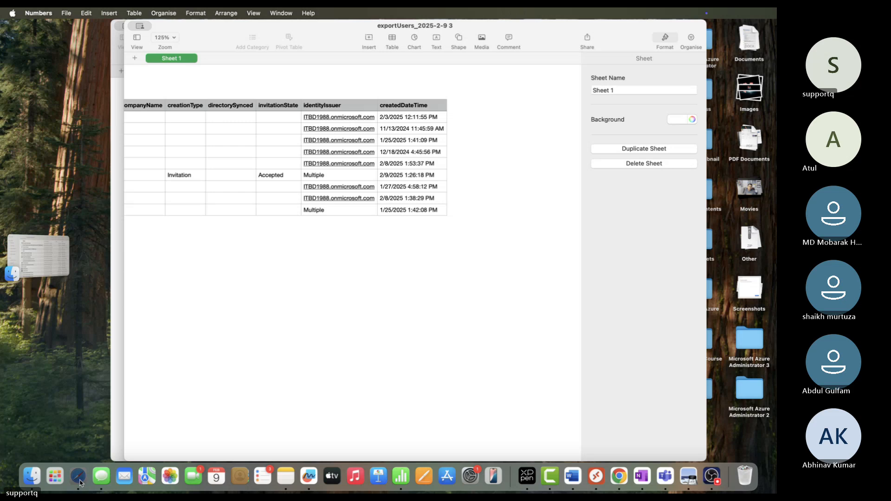
Bring the Safari window with the office.com Microsoft 365 welcome page to the front.
left_click(79, 478)
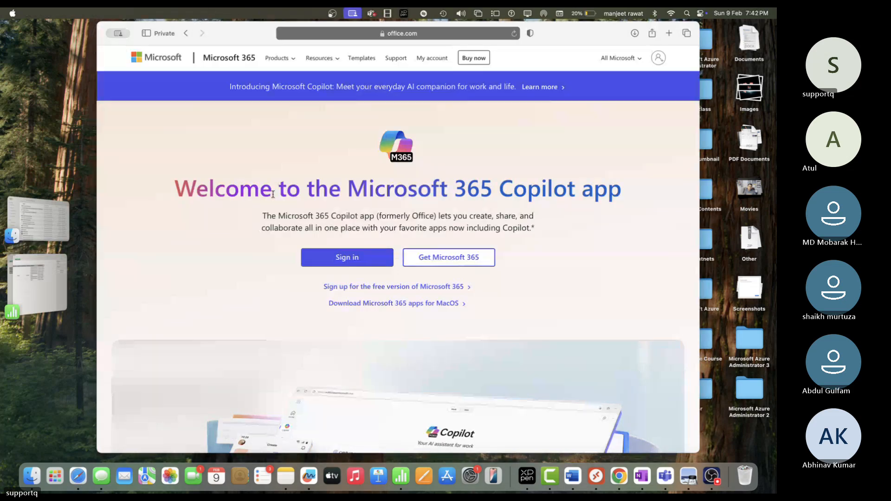
Sign in to Microsoft 365 with the work account and password, which fails with error AADSTS900561.
left_click(337, 256)
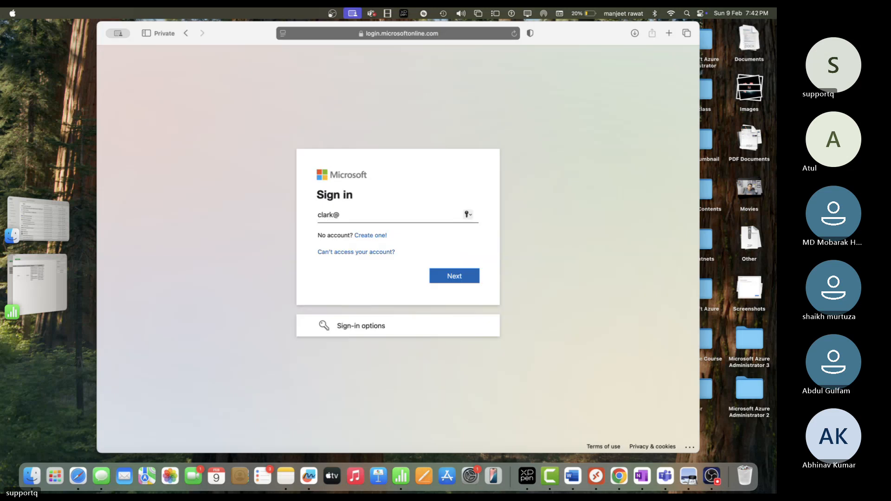
type("teachmecloud.net")
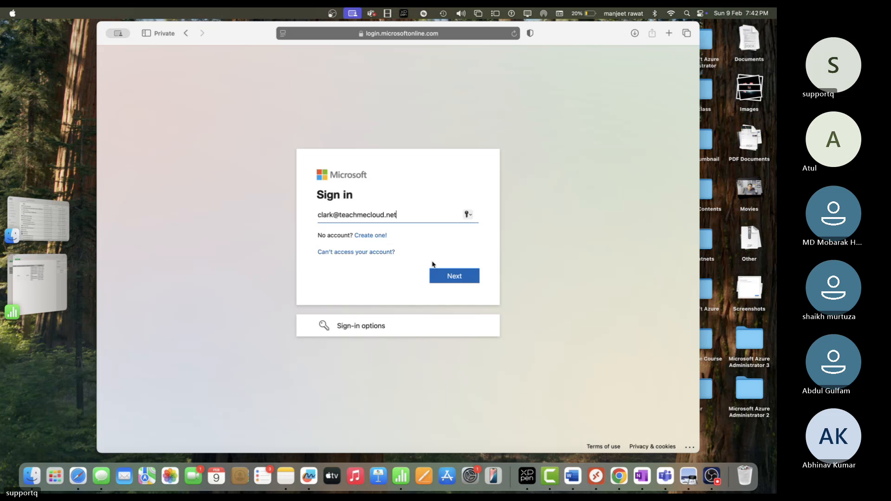
left_click(438, 276)
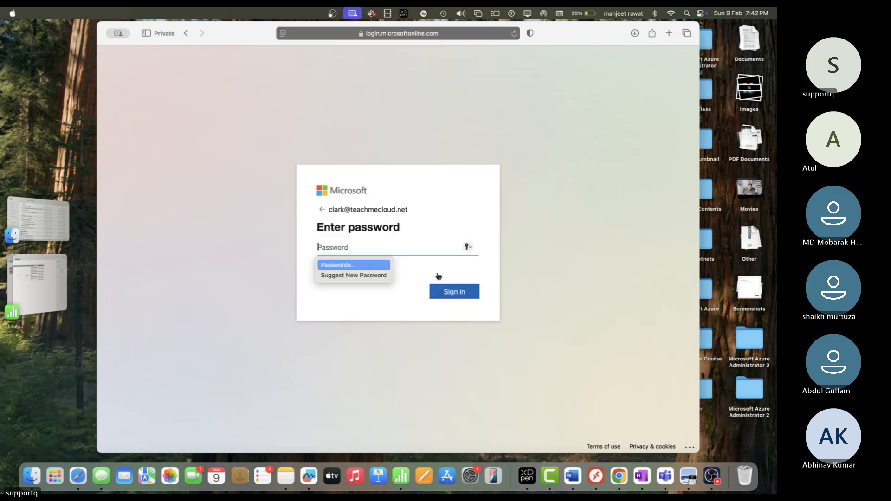
type("*********")
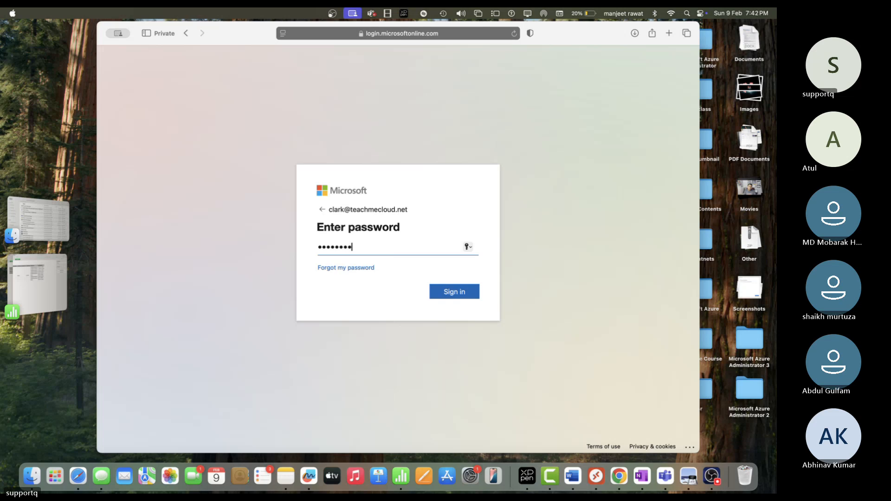
type("*")
key("Return")
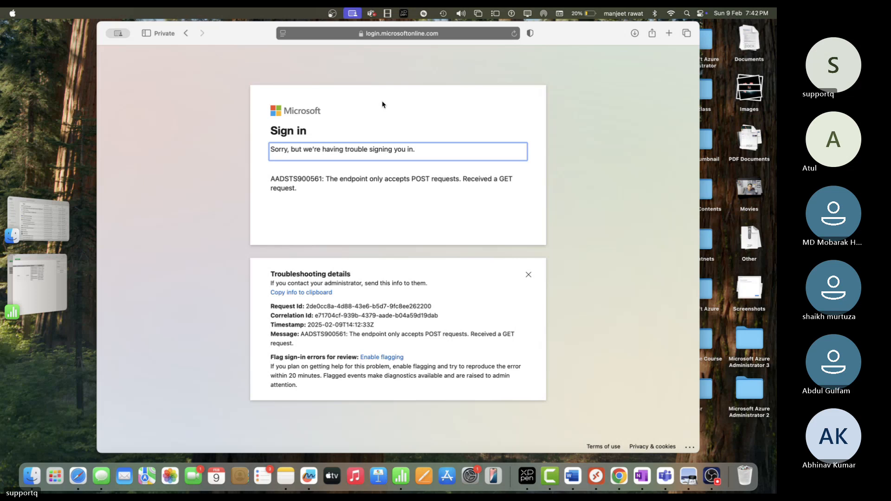
Go back to office.com via the address bar.
left_click(492, 36)
type("of")
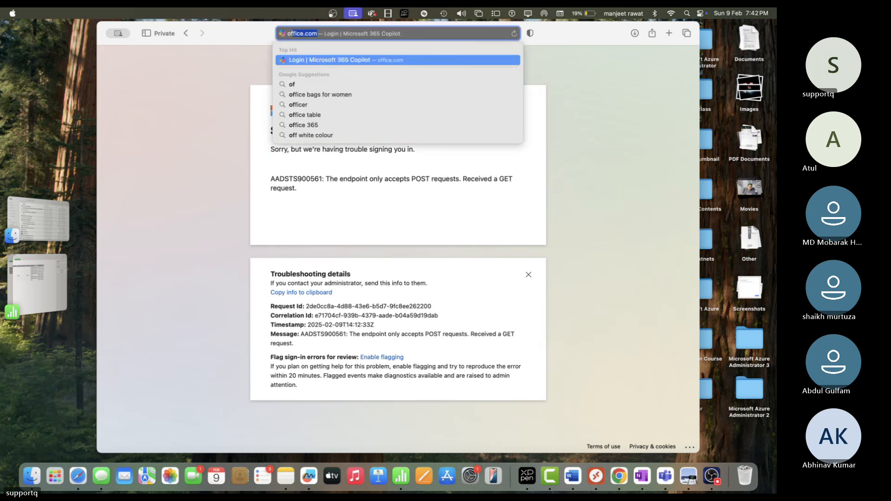
key("Return")
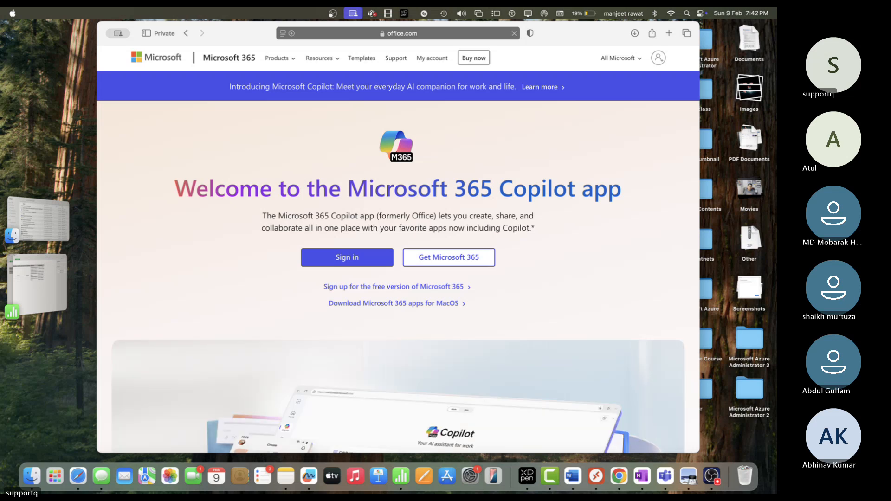
Restart sign-in with the work account and open the Authenticator approval prompt's More information help.
left_click(365, 254)
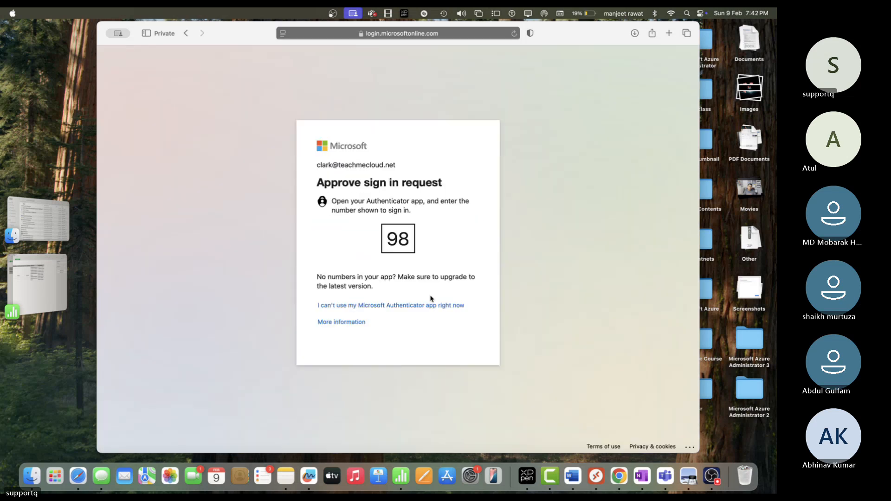
left_click(364, 309)
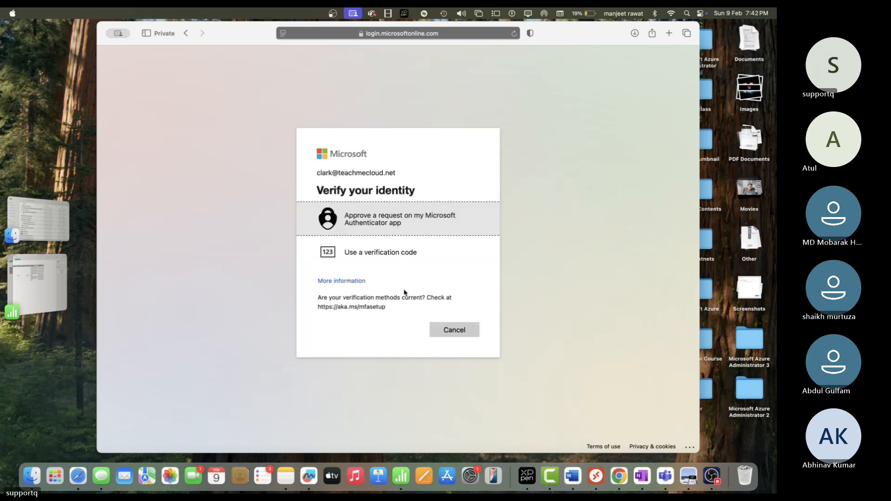
left_click(446, 332)
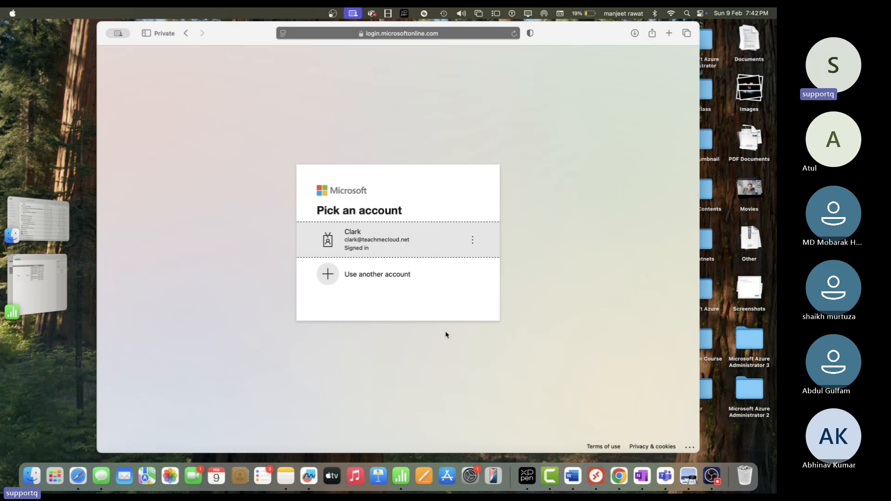
left_click(414, 244)
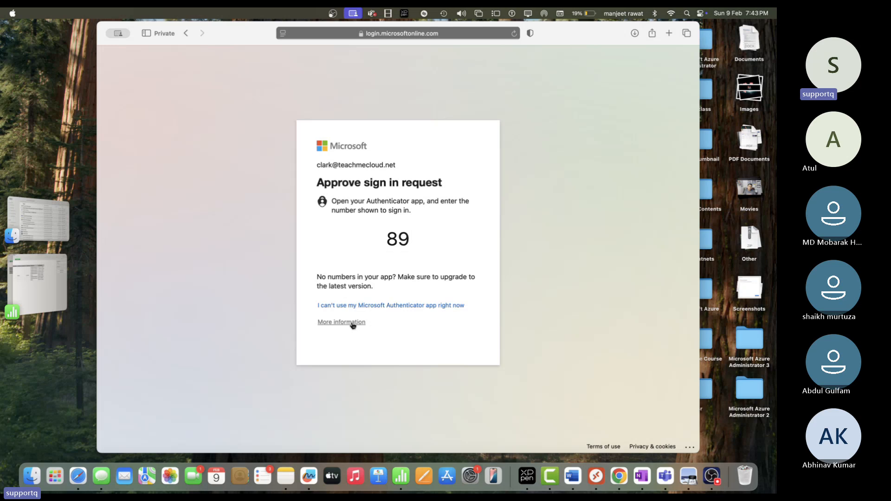
left_click(354, 322)
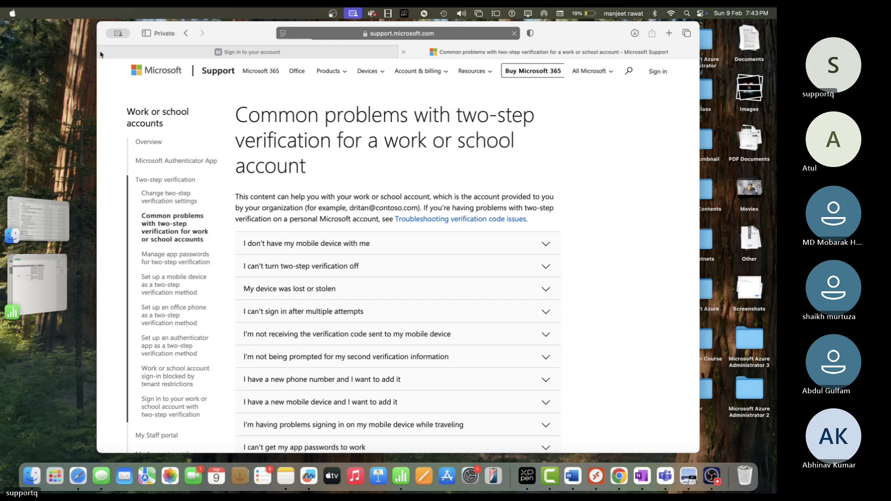
Close the stalled 'Sign in to your account' tab and return to the office.com welcome page.
left_click(101, 53)
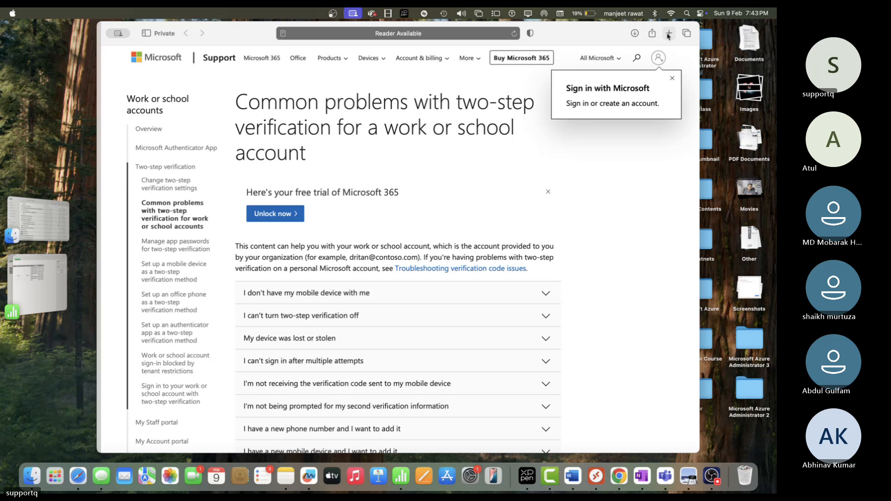
left_click(668, 33)
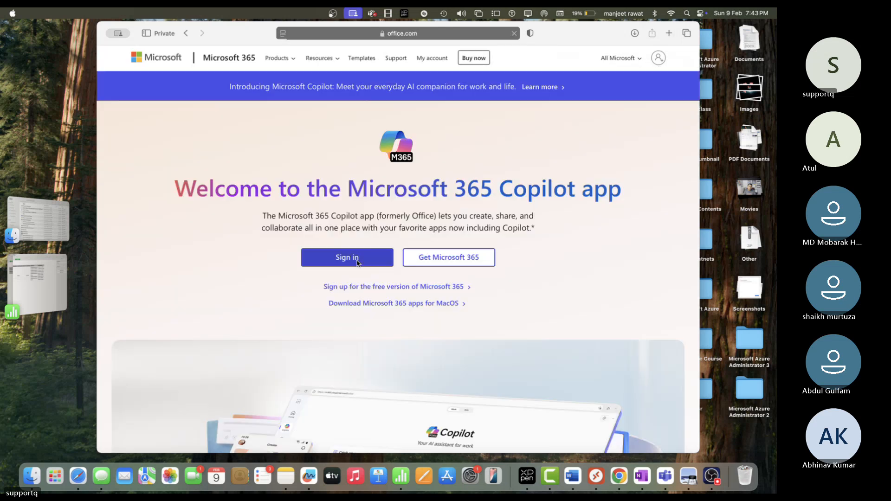
Allow cookies, enter the user's work e-mail, and choose Forgot my password at the password step.
left_click(358, 263)
left_click(371, 293)
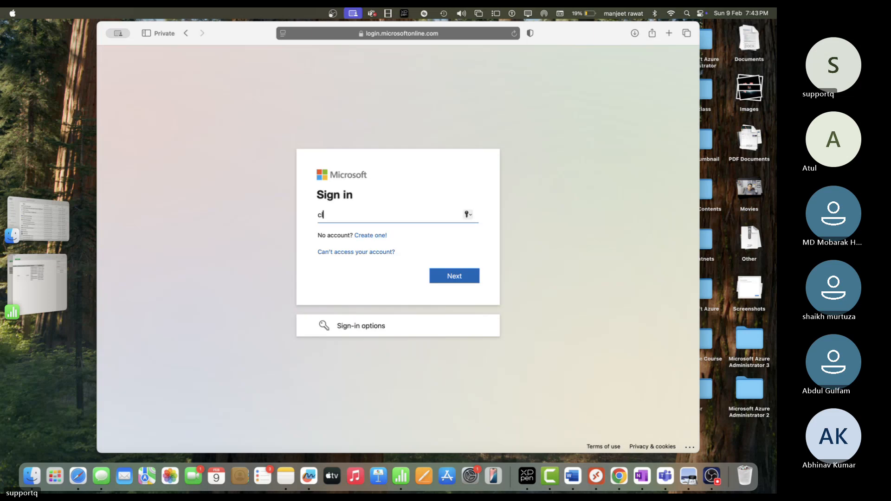
left_click(455, 276)
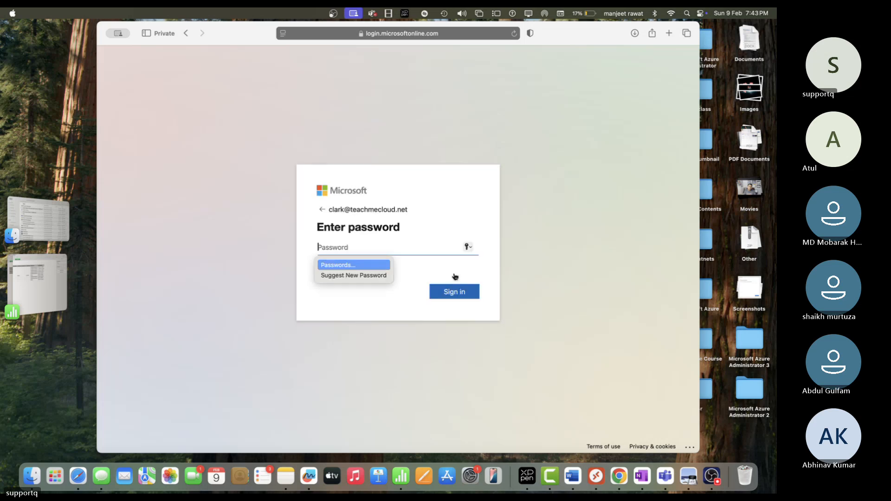
left_click(422, 291)
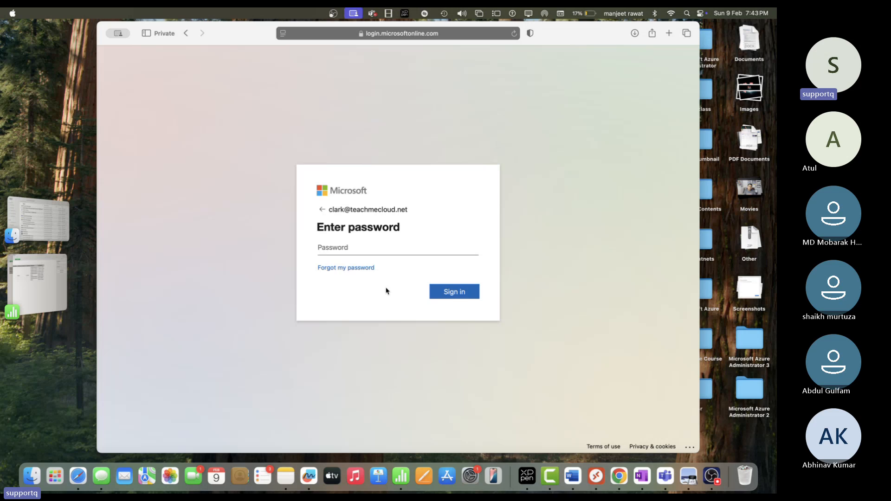
left_click(350, 268)
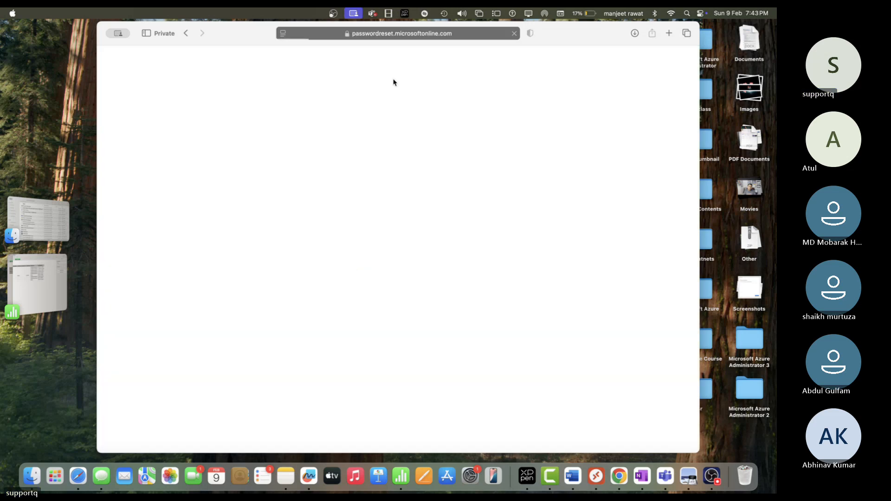
Identify the account with its e-mail address and the captcha characters, then continue to verification.
key("super+v")
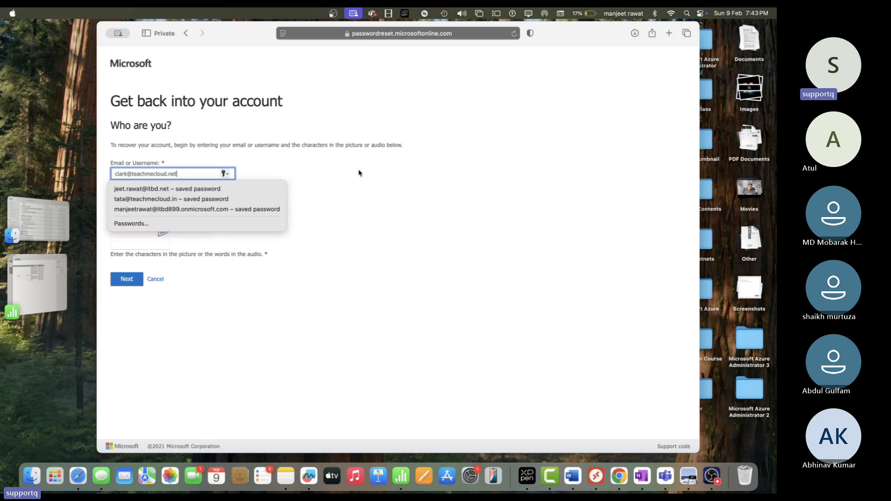
left_click(151, 253)
left_click(150, 244)
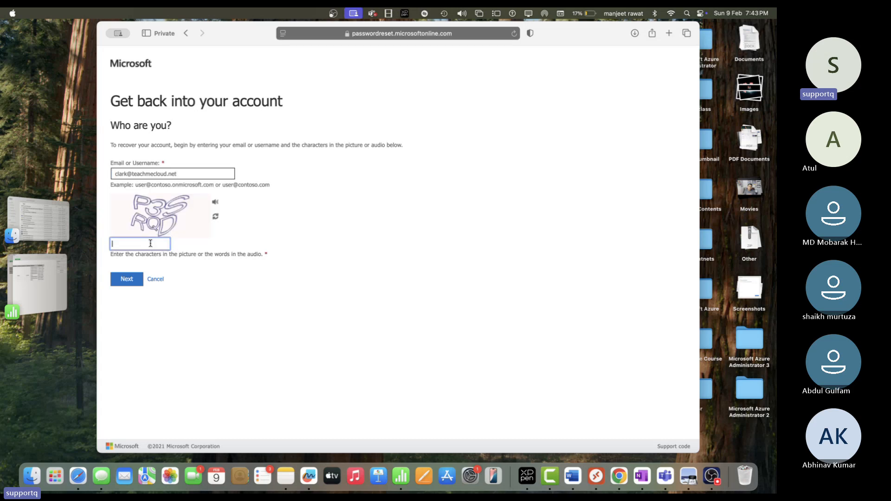
key("Caps_Lock")
type("P3SR")
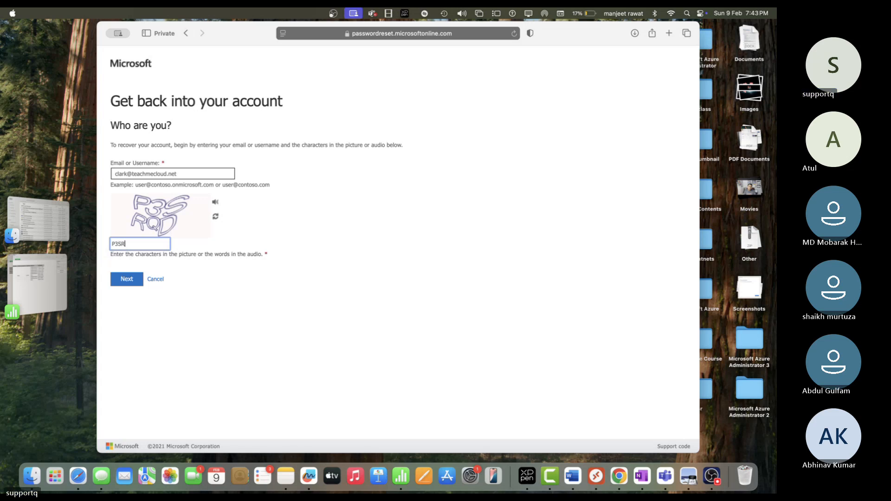
type("QD")
left_click(137, 280)
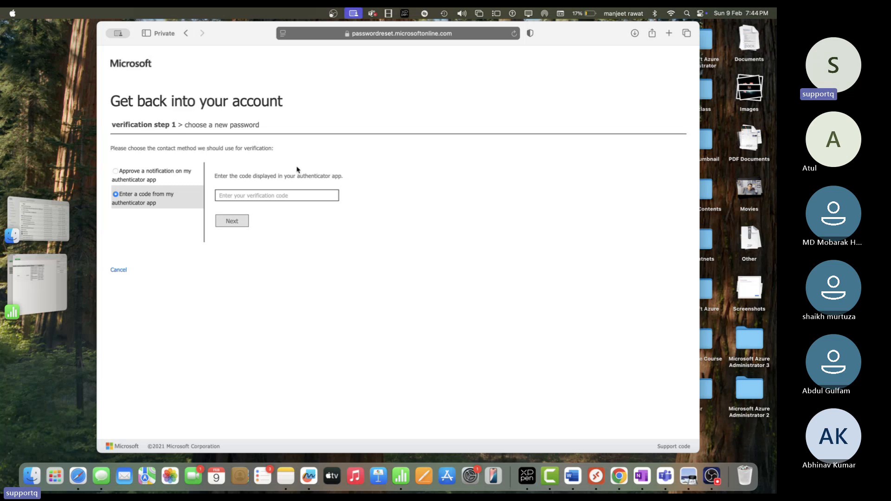
Enter the authenticator app's verification code to pass verification step 1.
left_click(271, 194)
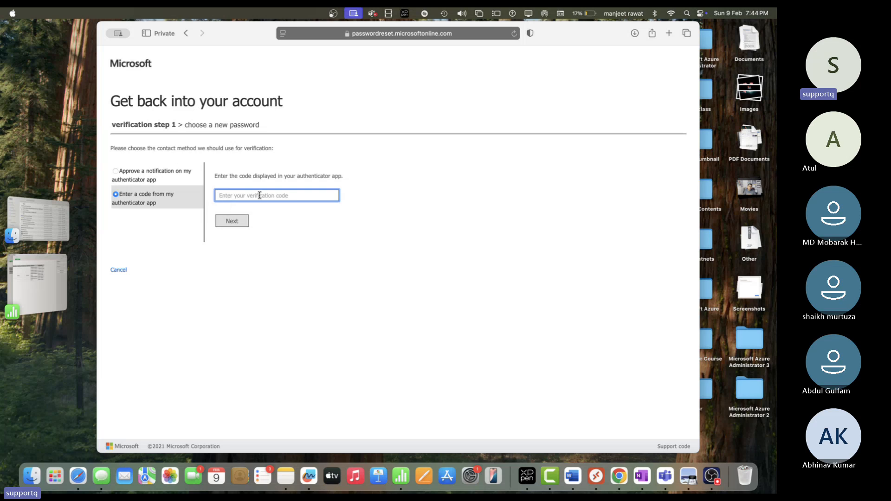
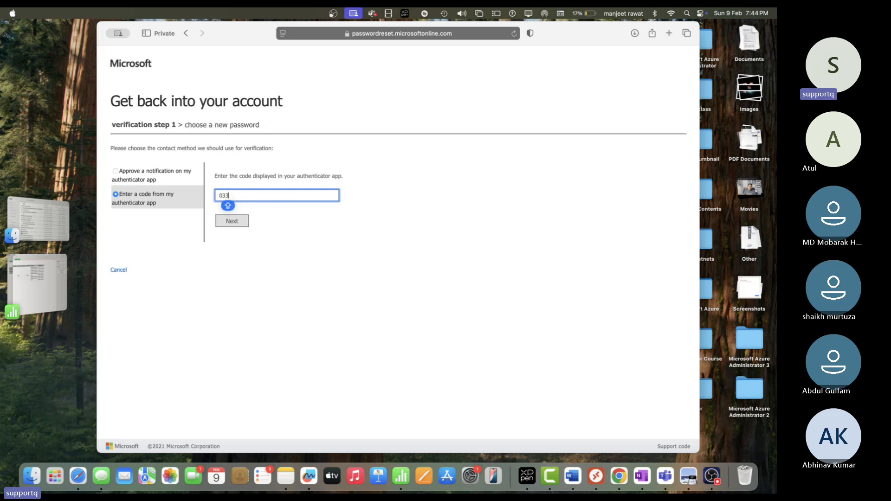
left_click(236, 223)
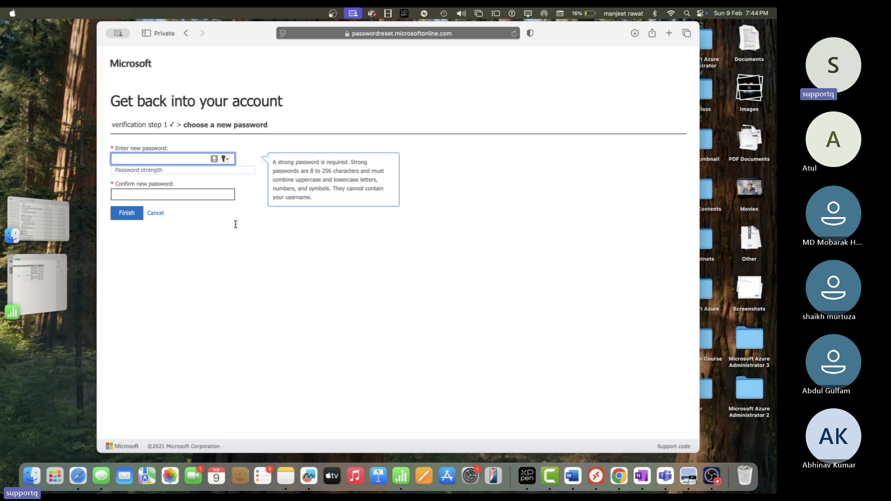
Try two new passwords, which are rejected as mismatched and too guessable.
type("•••••••••")
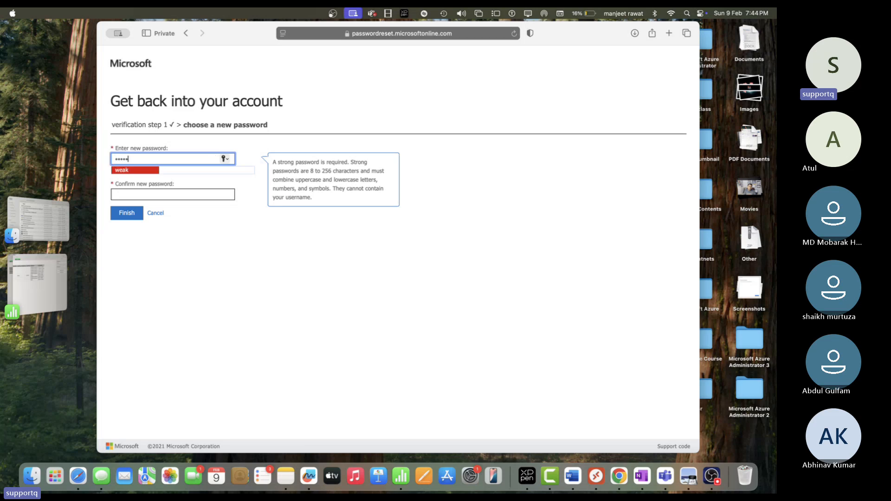
type("••••")
key("Tab")
type("•")
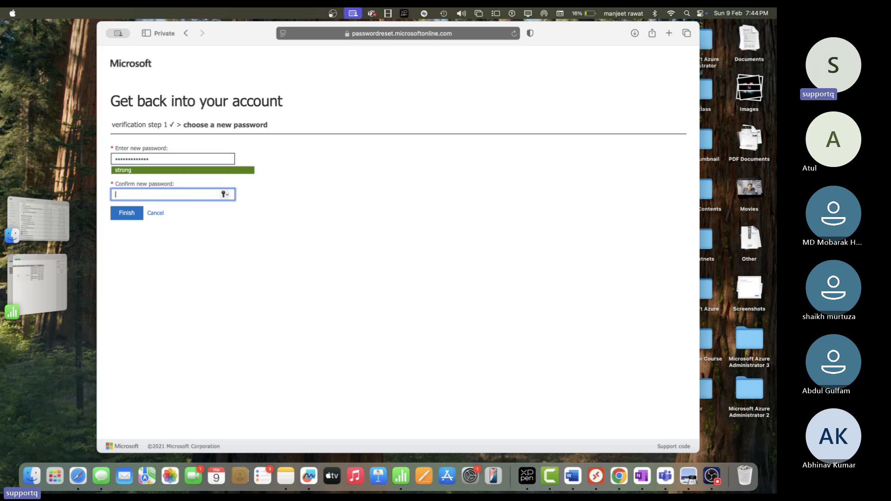
type("••••")
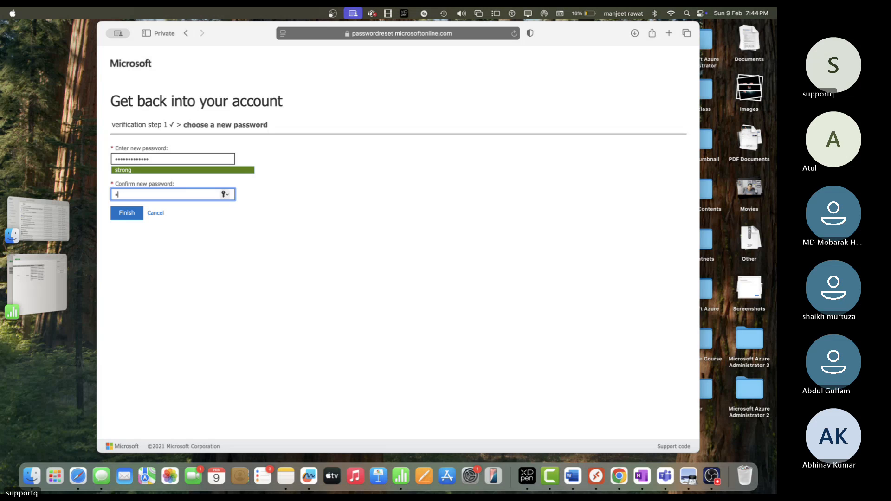
type("••••••••")
left_click(128, 216)
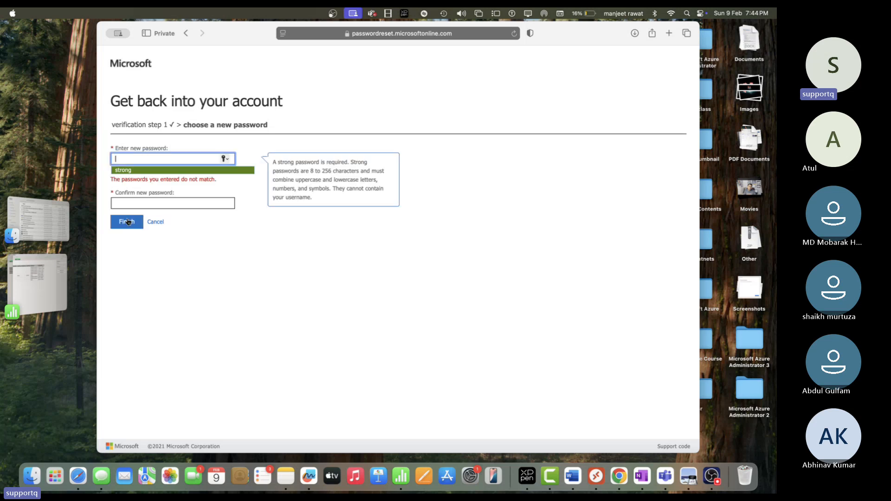
type("••")
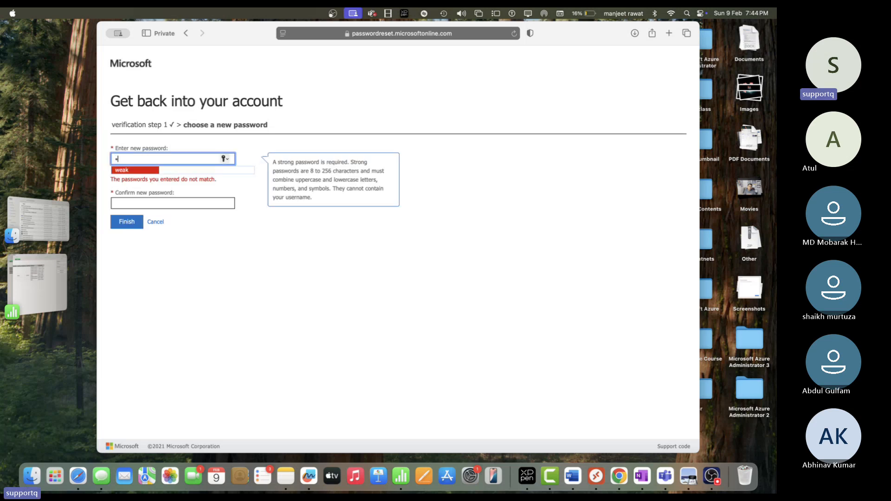
type("••••••••••")
key("Tab")
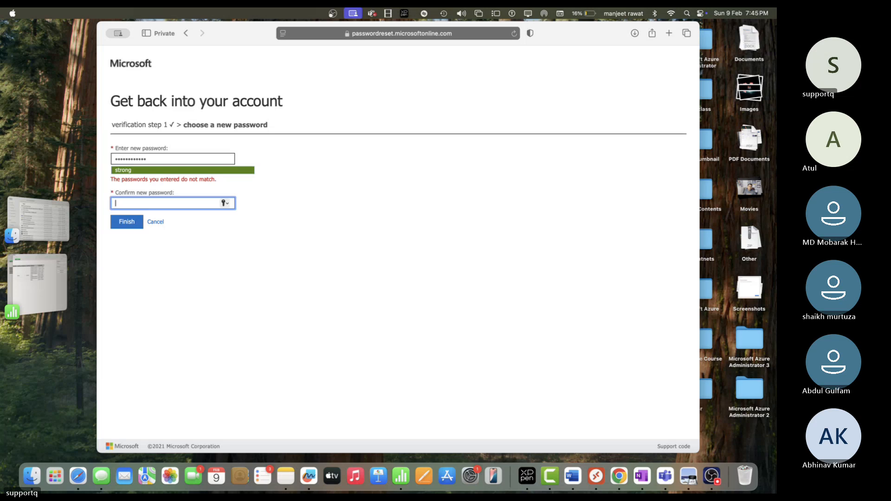
type("•••••••••")
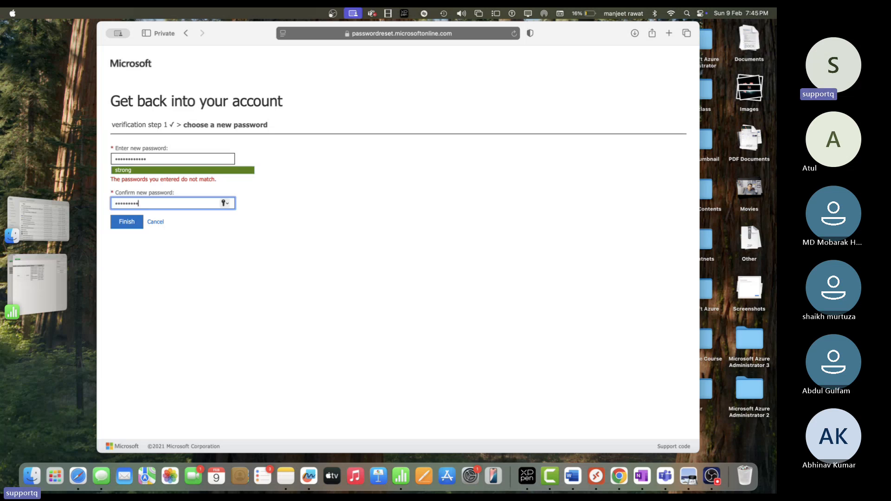
type("•••")
left_click(128, 228)
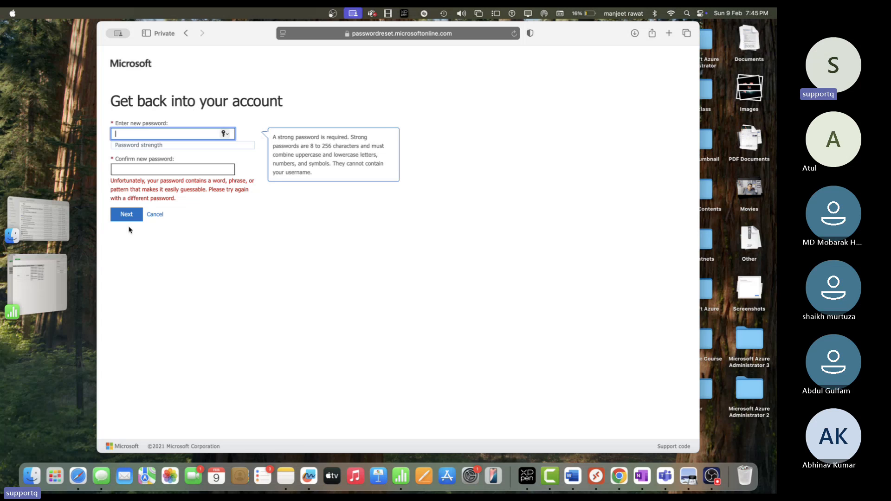
Enter and confirm a longer, strong-rated new password and submit the reset.
type("•••••")
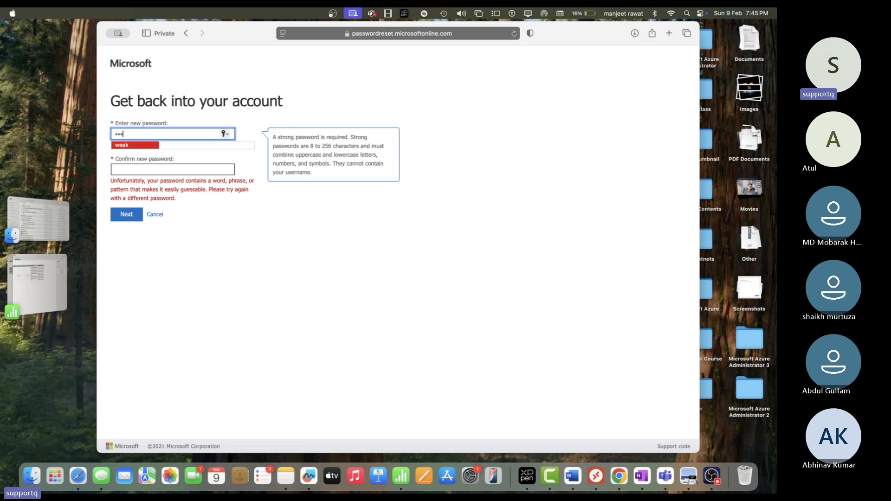
type("••••••••")
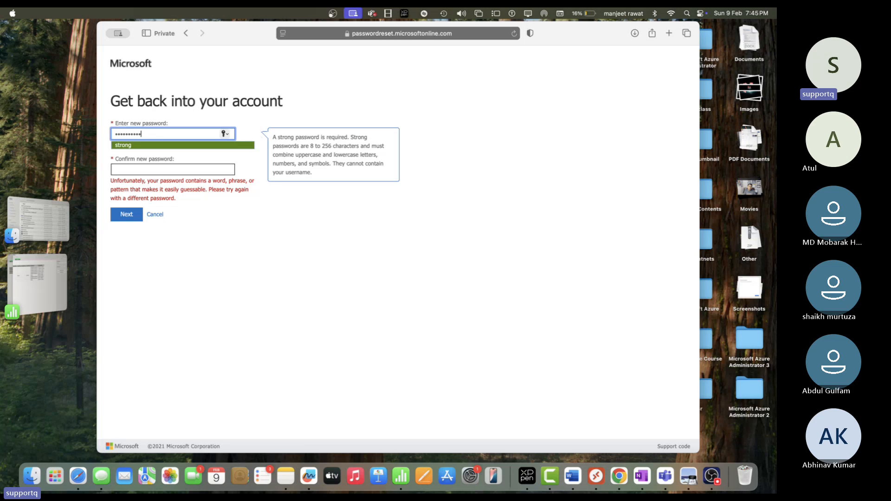
type("••••")
key("Tab")
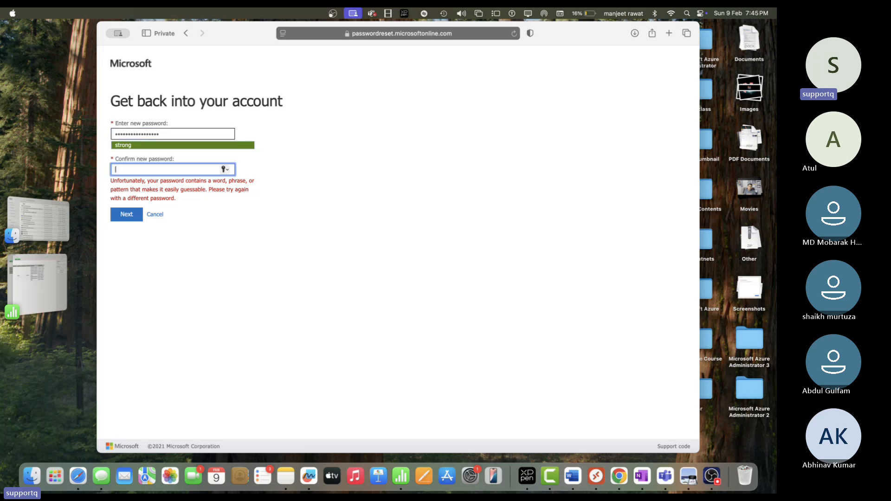
type("••••••••")
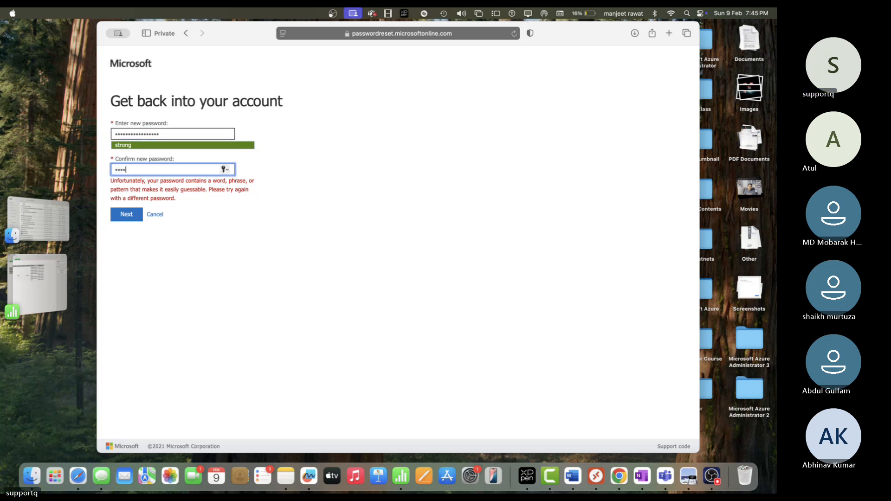
type("•••••••••")
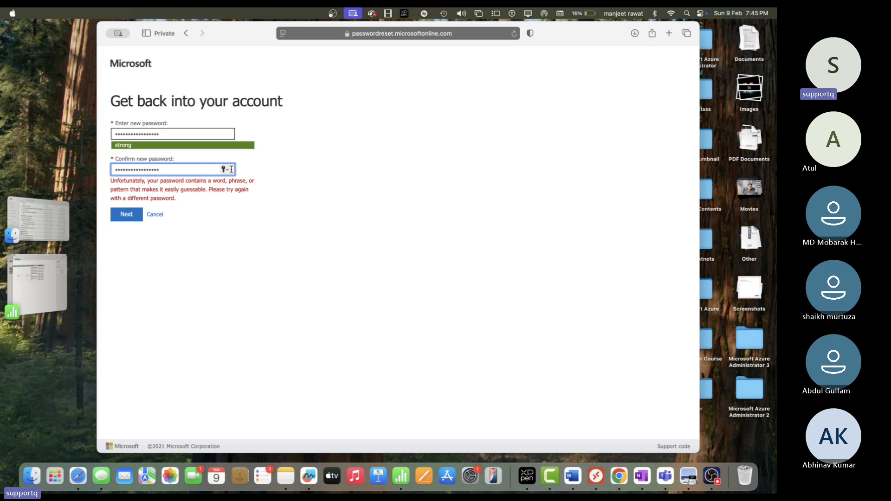
left_click(117, 217)
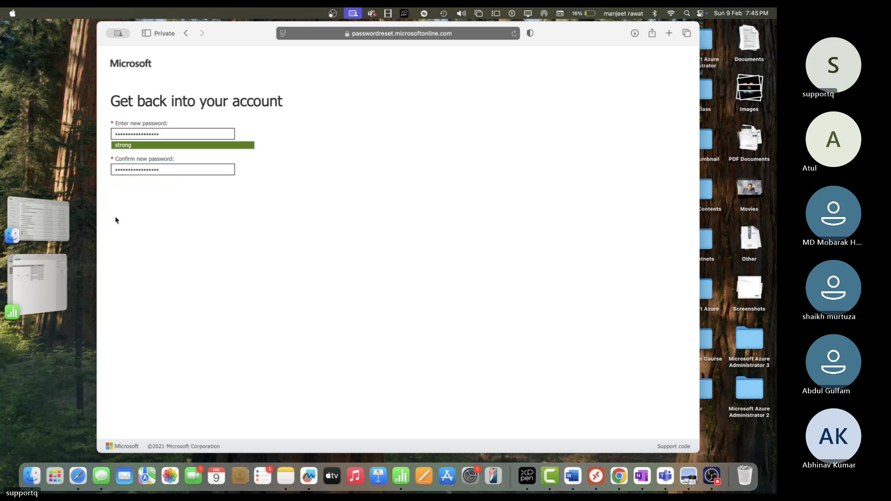